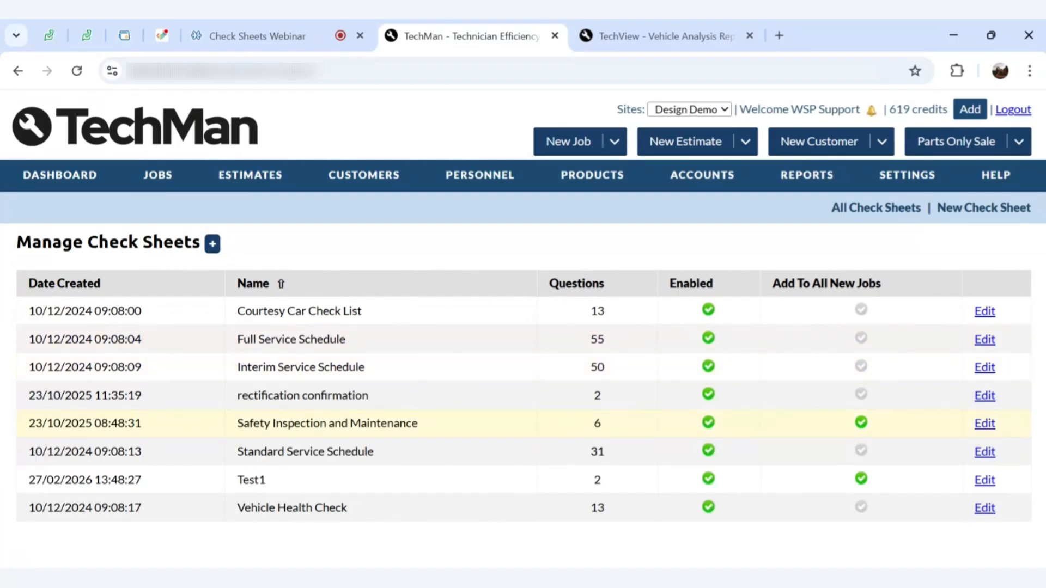
# Open Full Service Schedule for editing and scroll through its question groups and 55 categorised questions
pyautogui.click(985, 339)
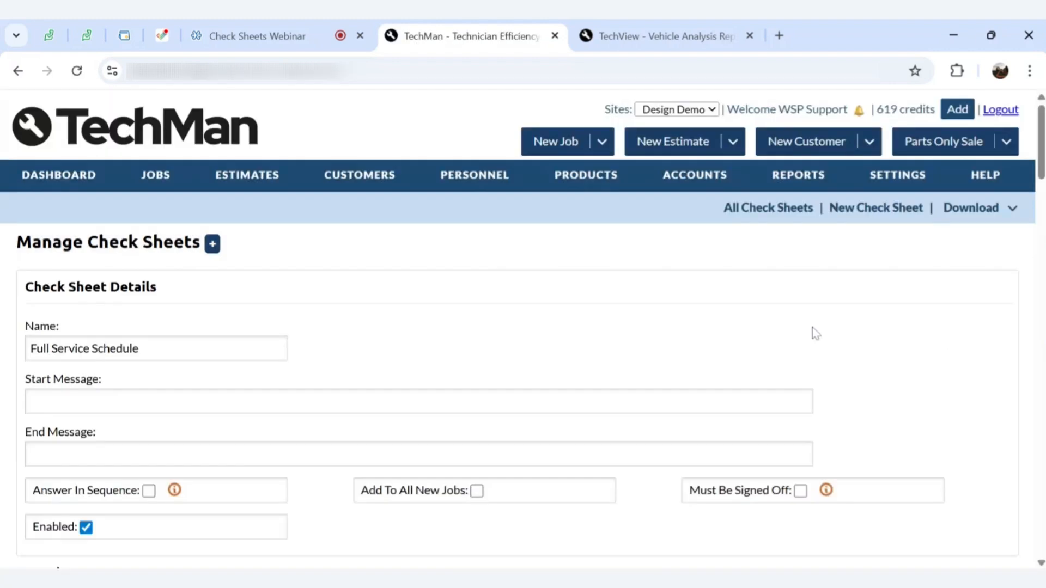
pyautogui.scroll(-2, 814, 331)
pyautogui.scroll(-6, 814, 331)
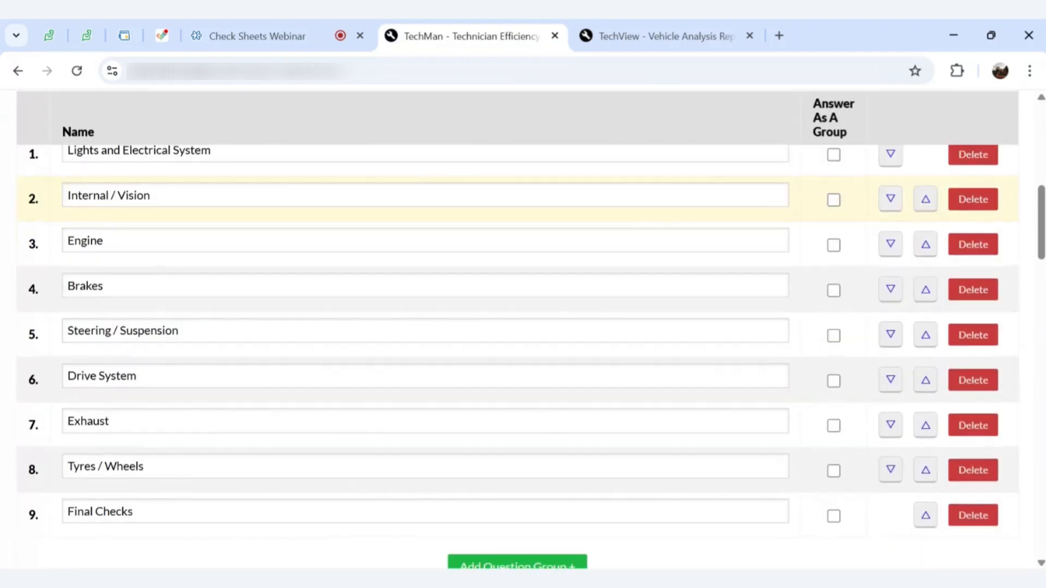
pyautogui.scroll(-9, 523, 332)
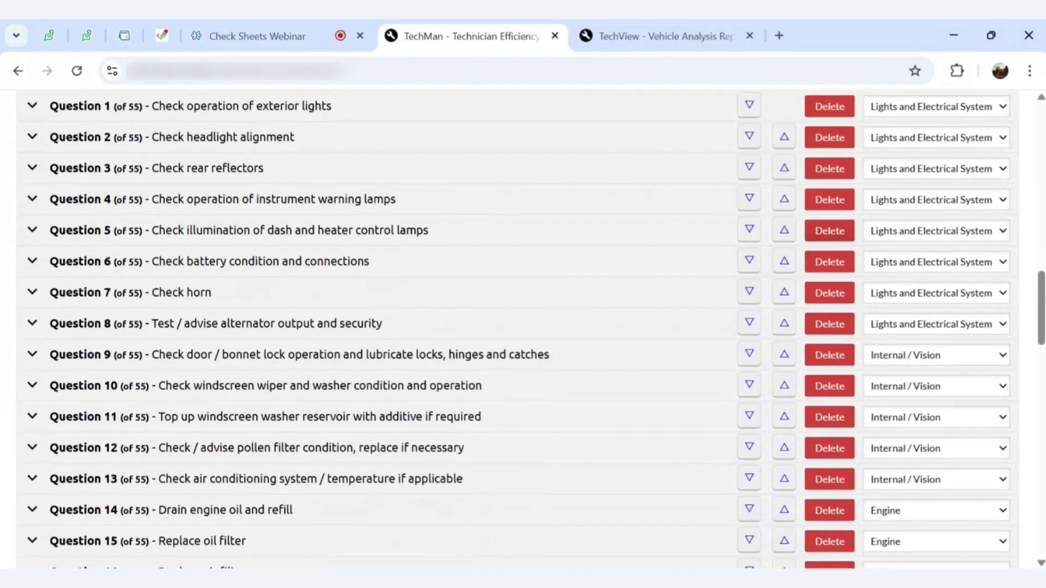
pyautogui.scroll(-1, 518, 330)
pyautogui.scroll(-1, 518, 330)
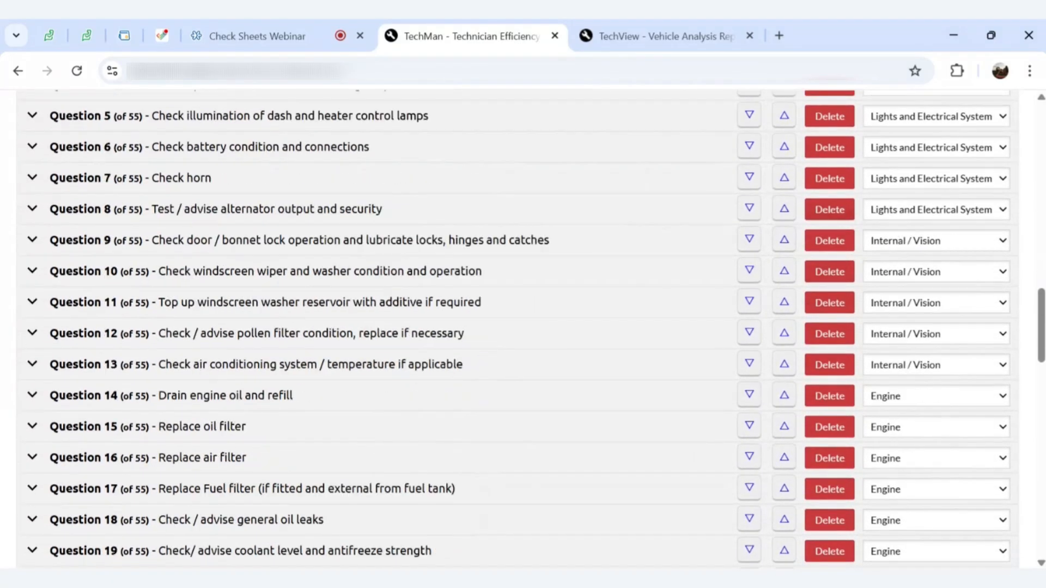
pyautogui.scroll(3, 518, 330)
pyautogui.scroll(1, 517, 330)
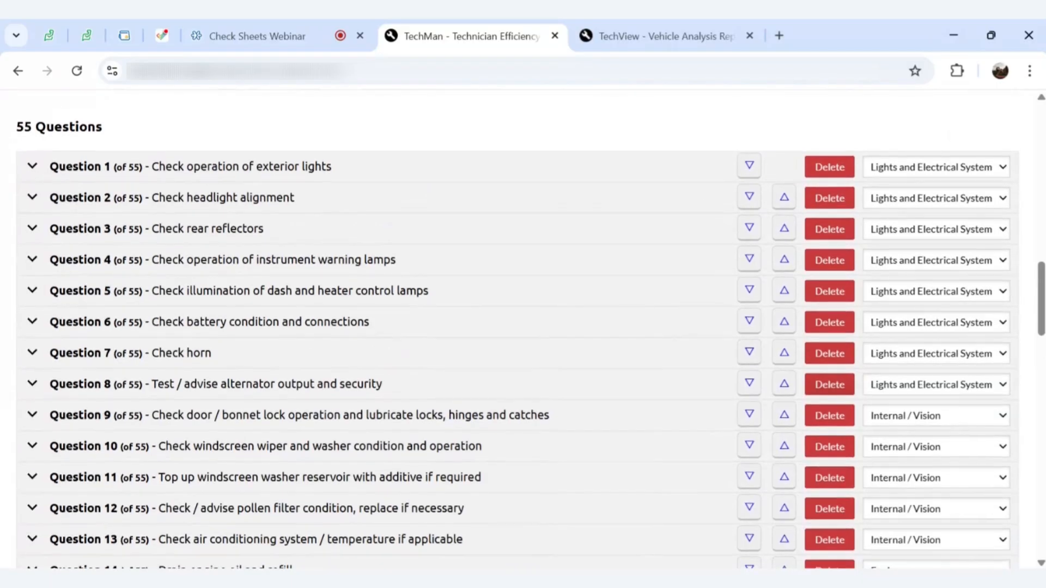
pyautogui.scroll(-1, 817, 305)
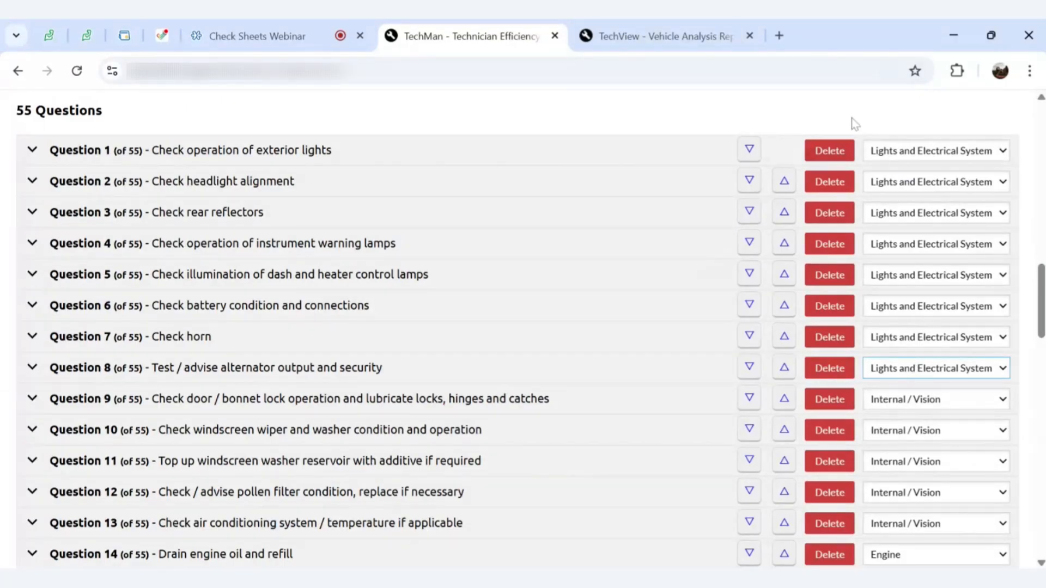
pyautogui.scroll(-8, 930, 298)
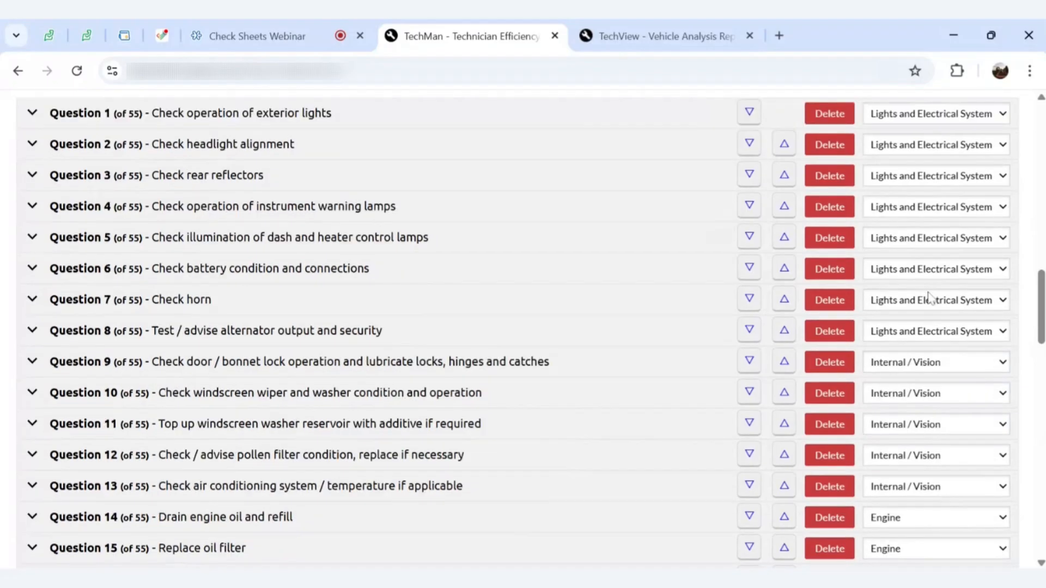
pyautogui.scroll(-10, 523, 329)
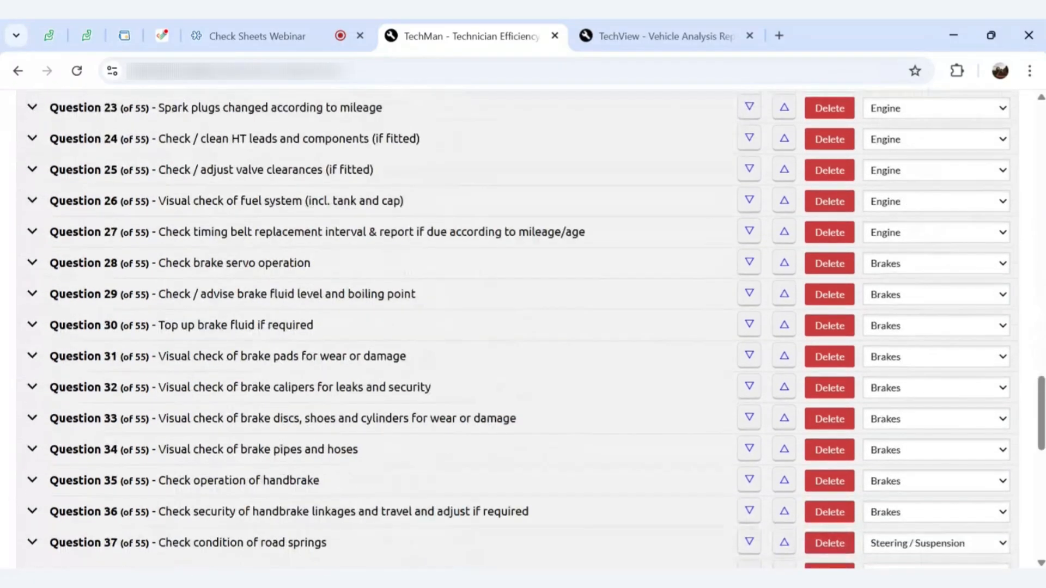
pyautogui.scroll(5, 523, 329)
pyautogui.scroll(10, 523, 329)
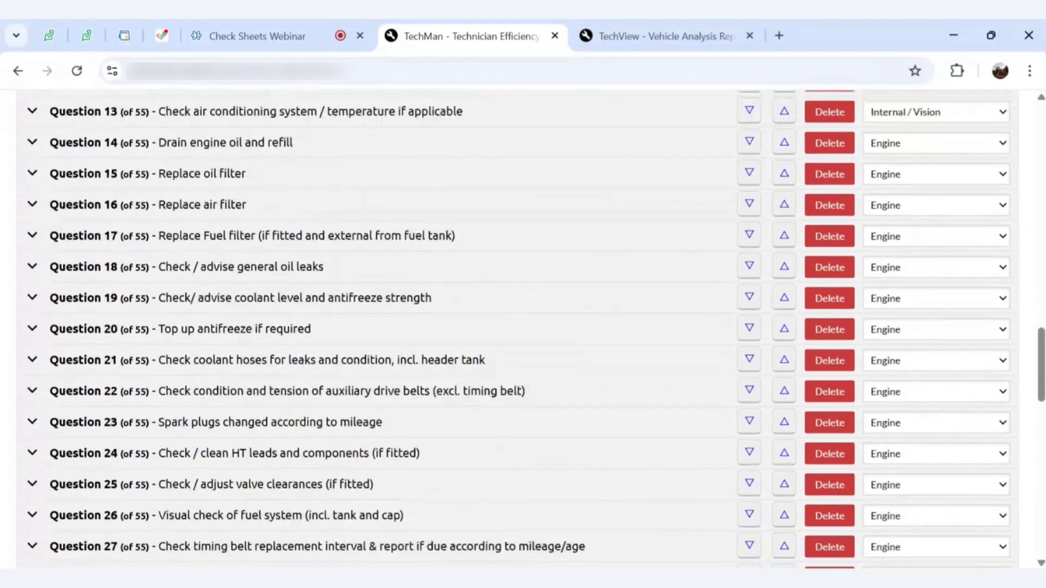
pyautogui.scroll(2, 523, 329)
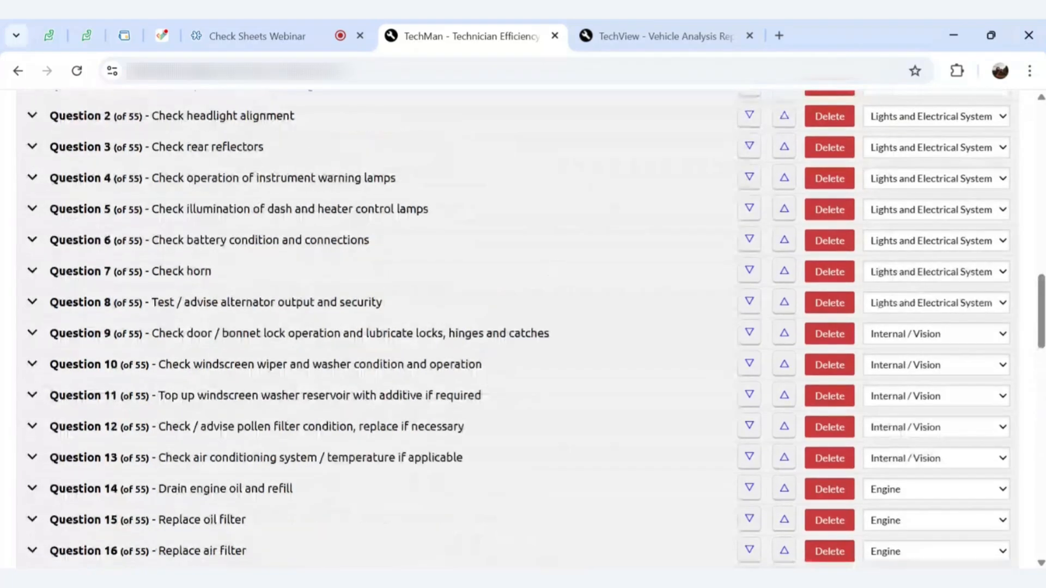
pyautogui.scroll(-1, 523, 329)
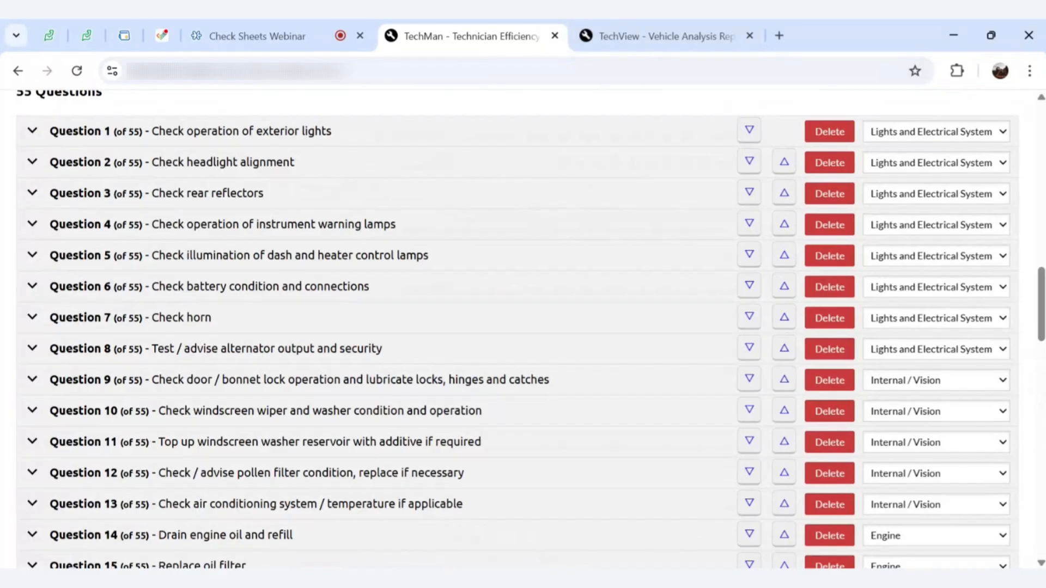
pyautogui.scroll(8, 841, 309)
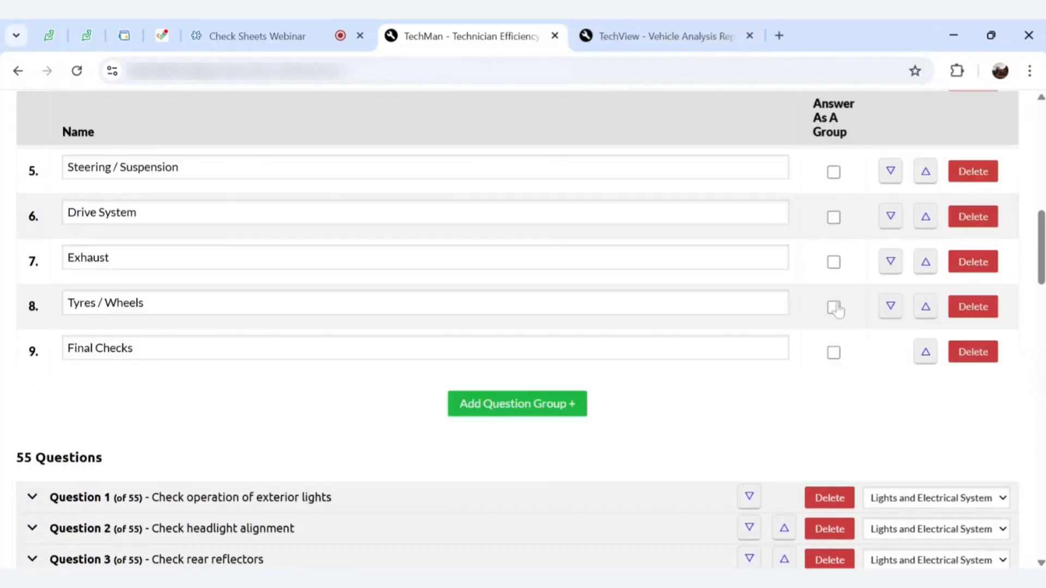
pyautogui.scroll(2, 841, 309)
pyautogui.scroll(-1, 841, 309)
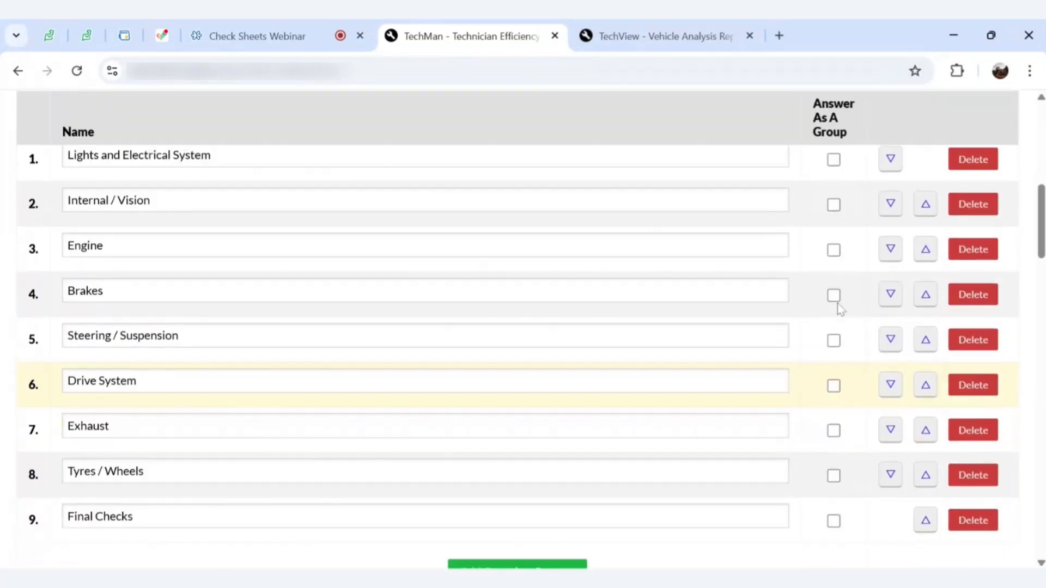
pyautogui.scroll(1, 840, 309)
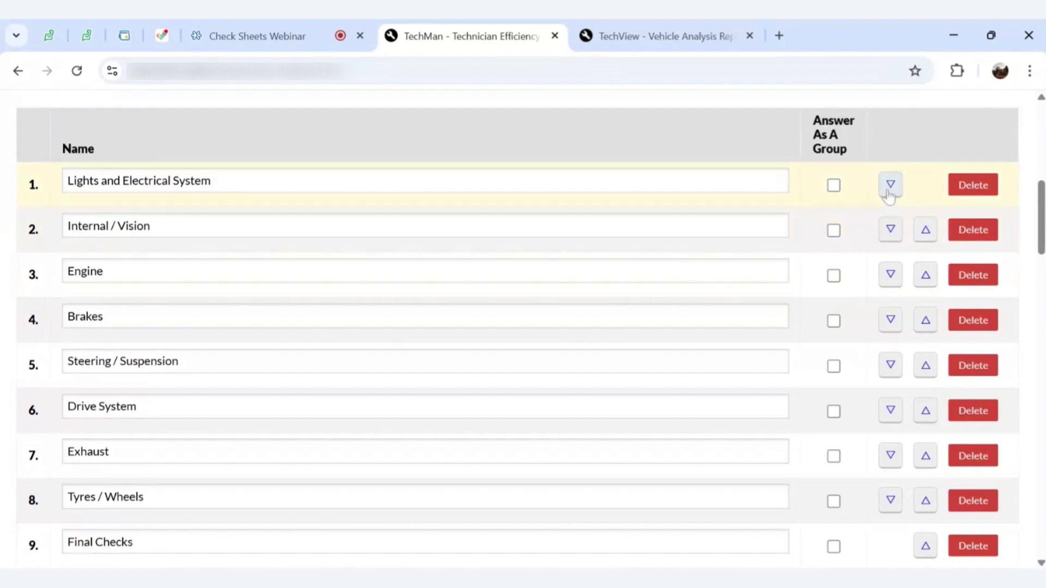
pyautogui.click(890, 185)
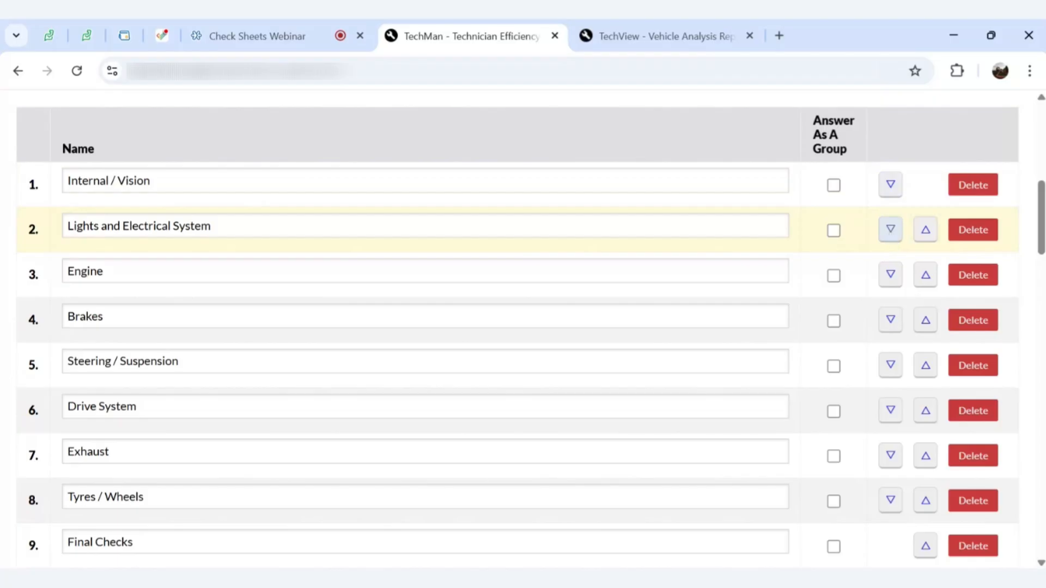
pyautogui.click(891, 229)
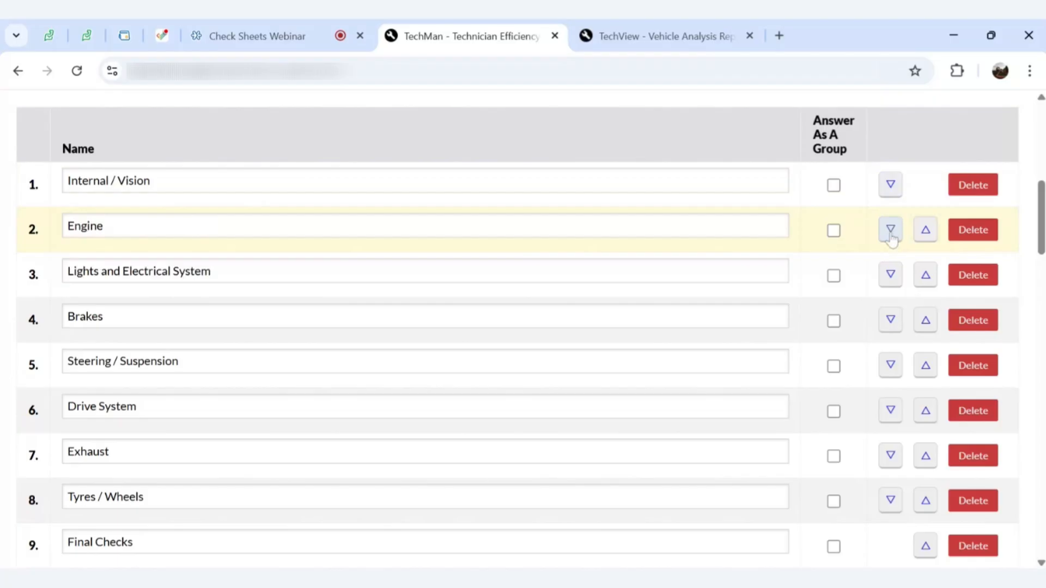
pyautogui.click(927, 276)
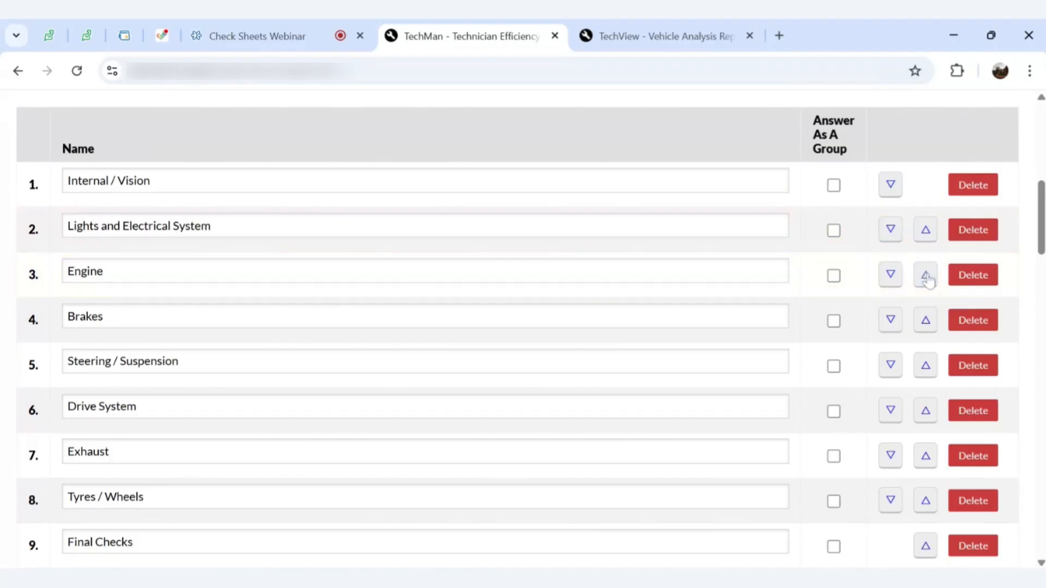
pyautogui.click(925, 231)
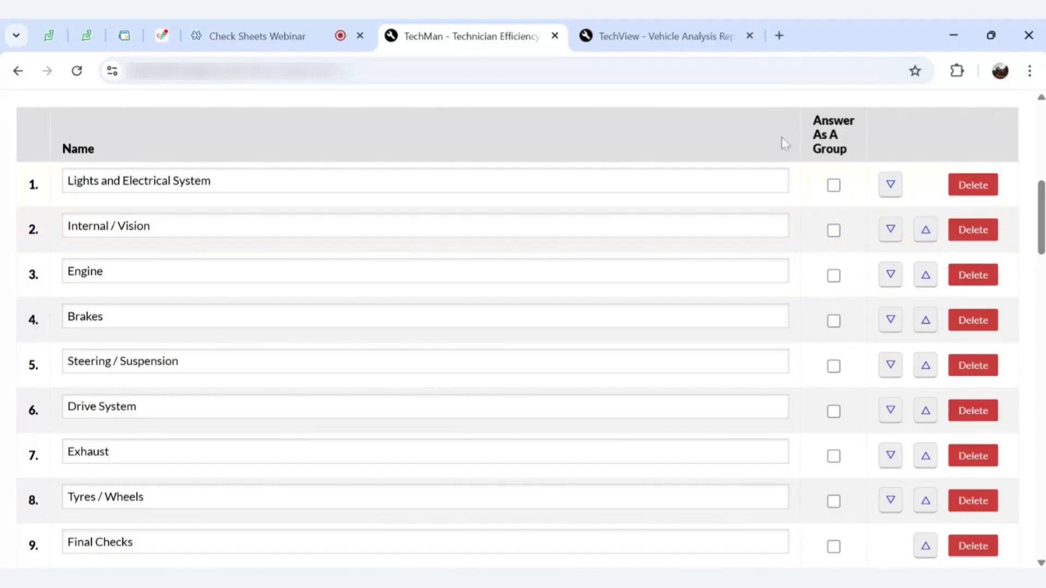
pyautogui.scroll(2, 783, 139)
pyautogui.scroll(8, 783, 136)
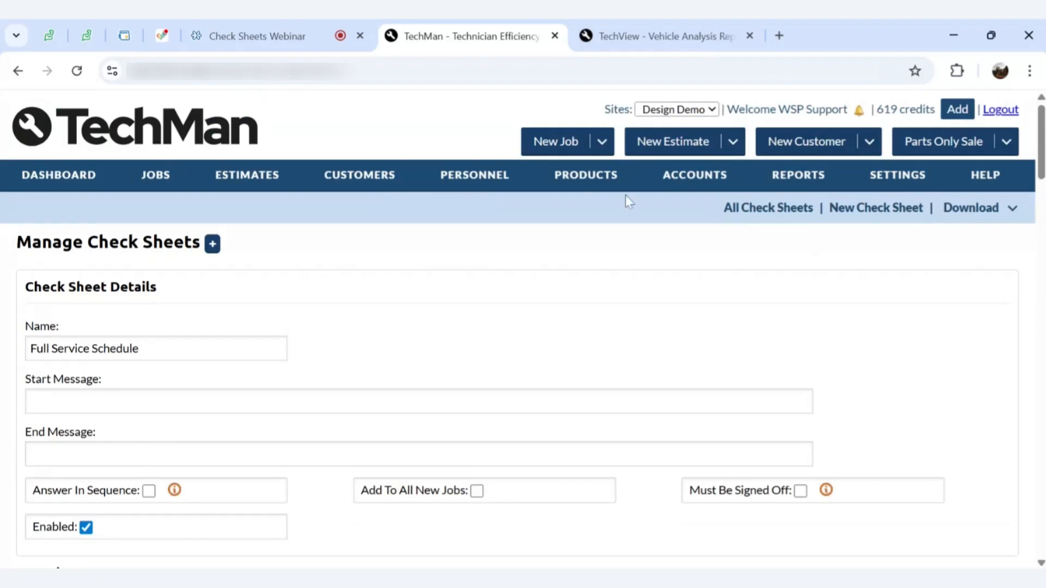
# Go back to the Manage Check Sheets list via the All Check Sheets link
pyautogui.click(797, 209)
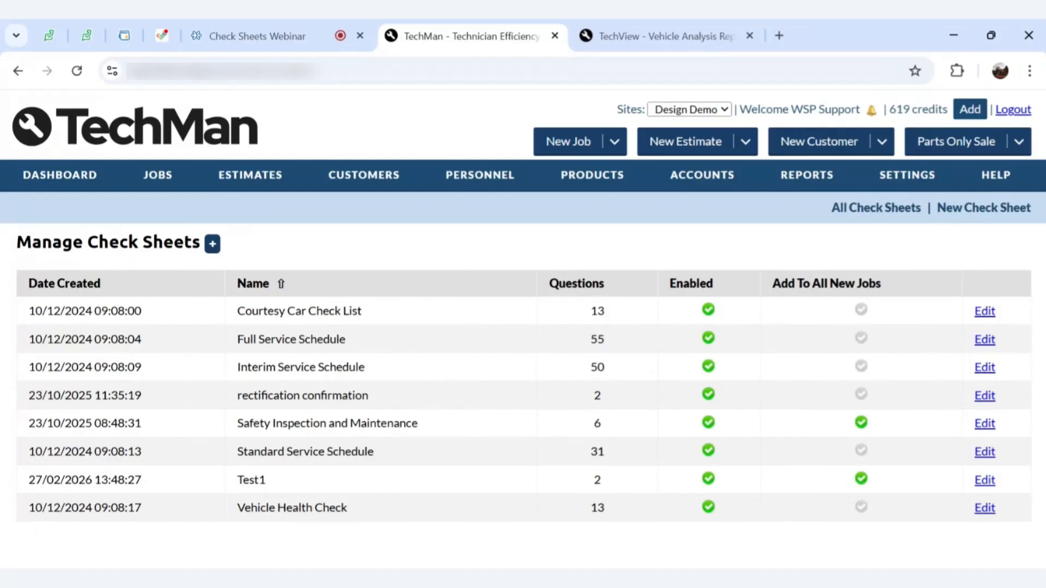
# Create a new check sheet named 'Webinar Test Check Sheet', leaving Add To All New Jobs ticked
pyautogui.click(213, 243)
pyautogui.scroll(-3, 494, 336)
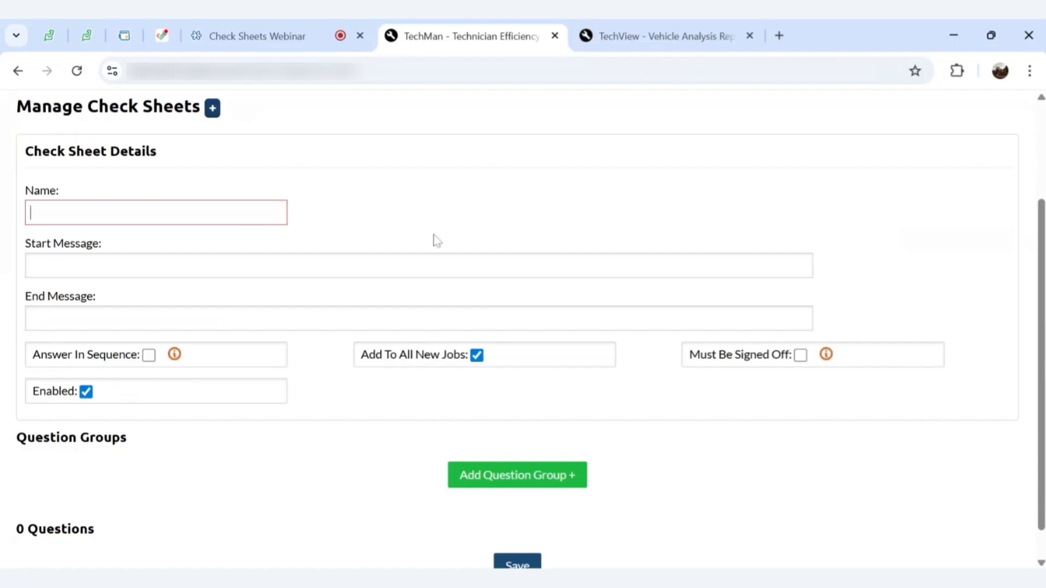
pyautogui.write('Webinar Test Checl')
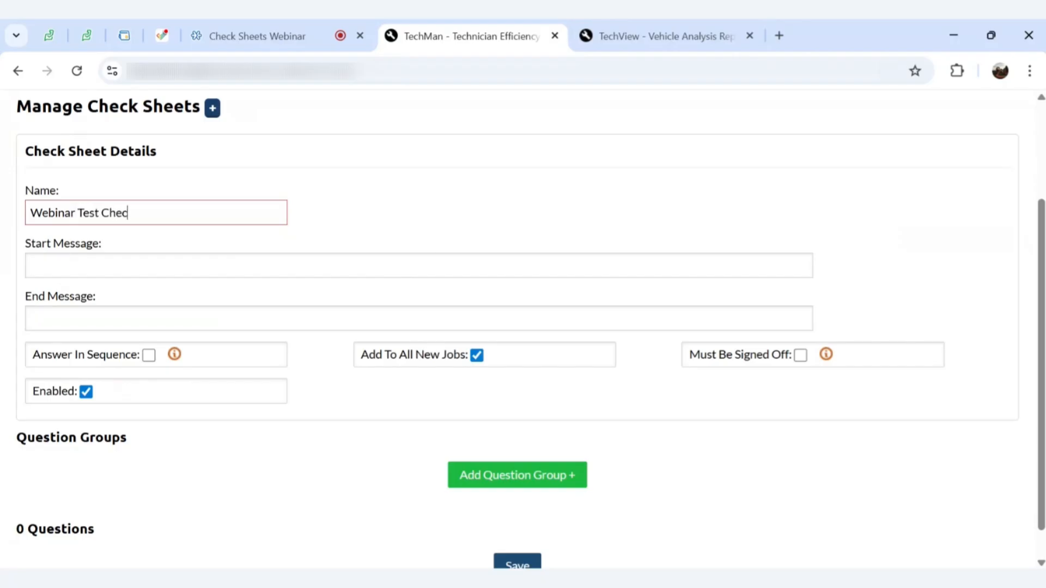
pyautogui.press('BackSpace')
pyautogui.press('BackSpace')
pyautogui.write('k Sheet')
pyautogui.scroll(-1, 564, 229)
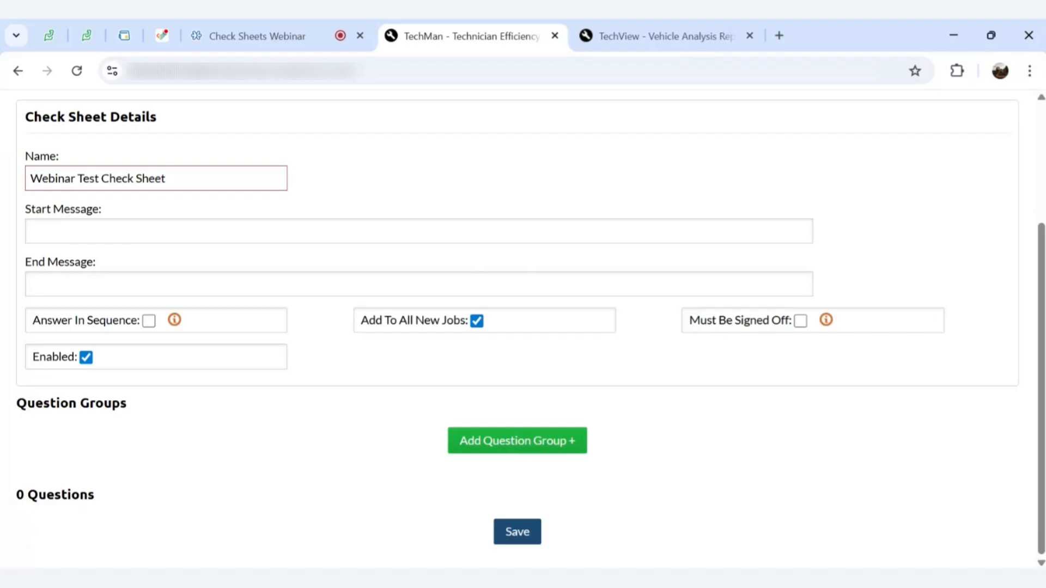
# Add three question groups named Test 1, Test 2 and Test 3 to the new sheet
pyautogui.click(512, 445)
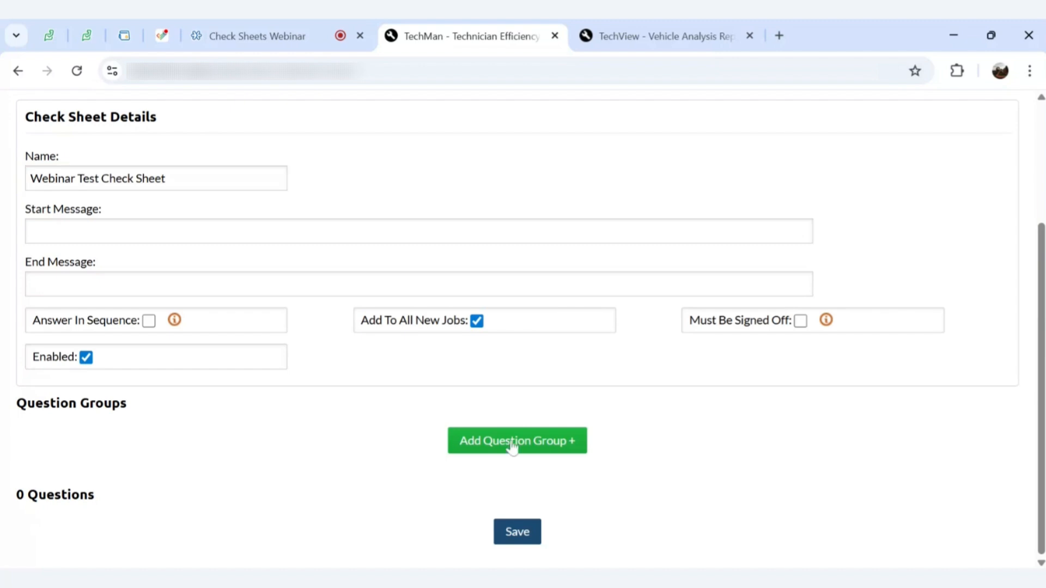
pyautogui.scroll(-3, 511, 448)
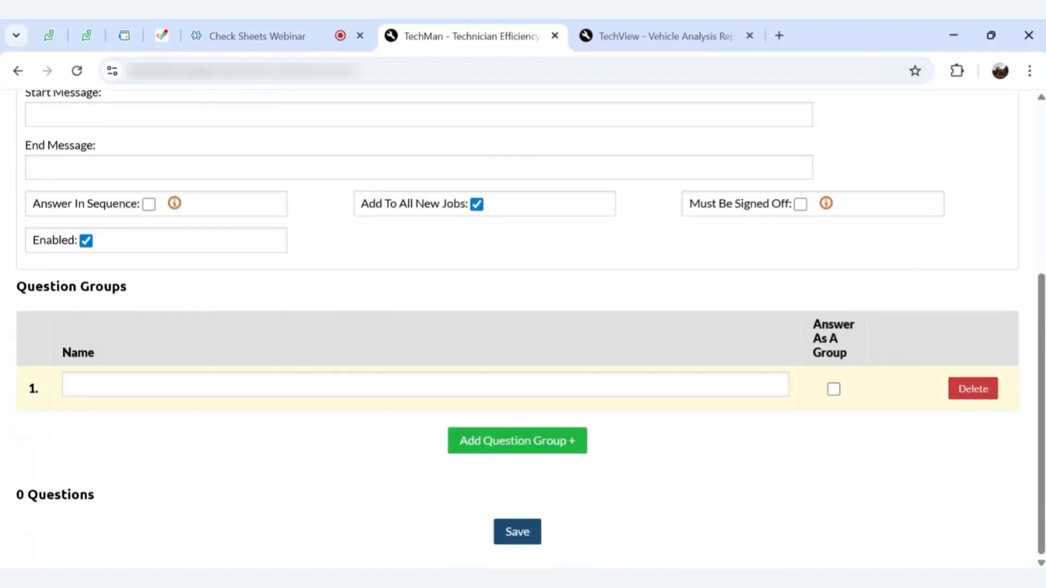
pyautogui.click(261, 386)
pyautogui.write('Test 1')
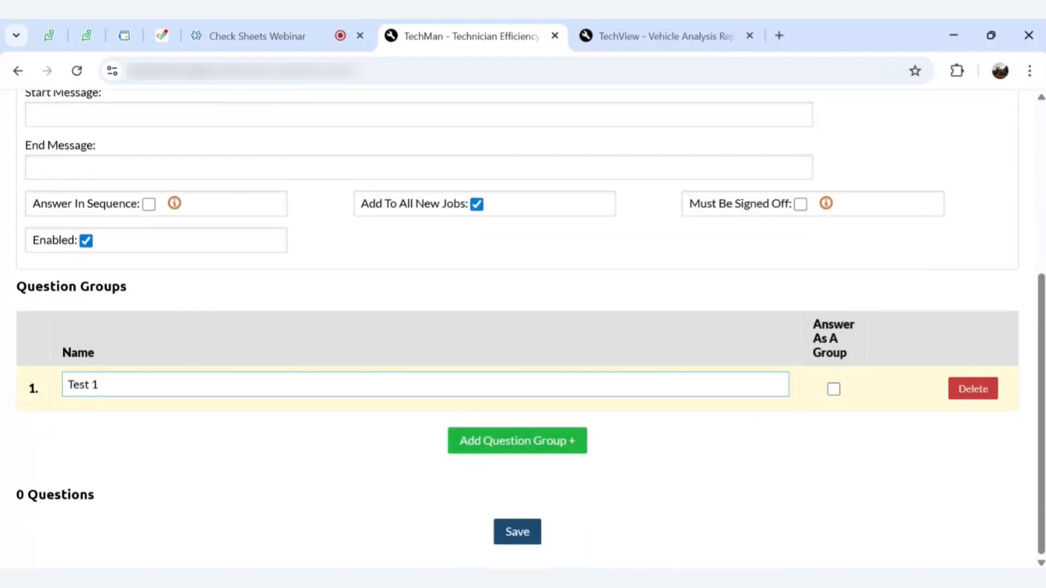
pyautogui.click(484, 448)
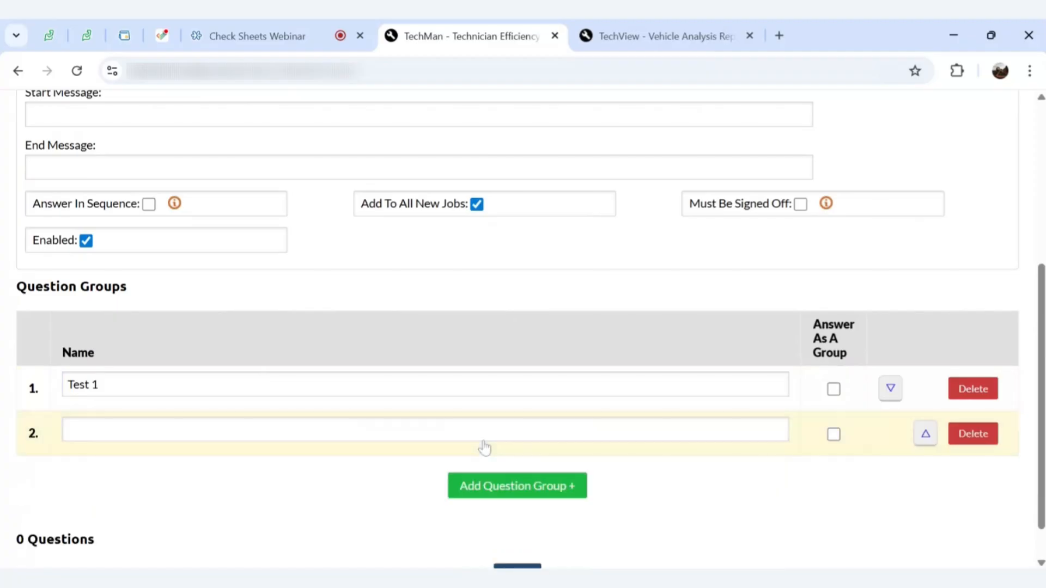
pyautogui.write('Test 2')
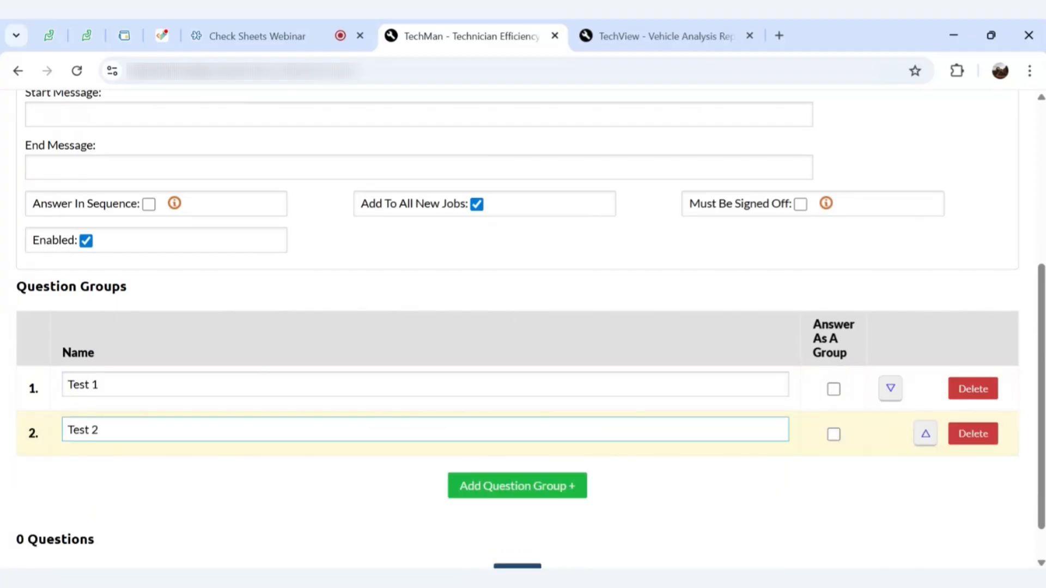
pyautogui.click(498, 487)
pyautogui.scroll(-2, 498, 488)
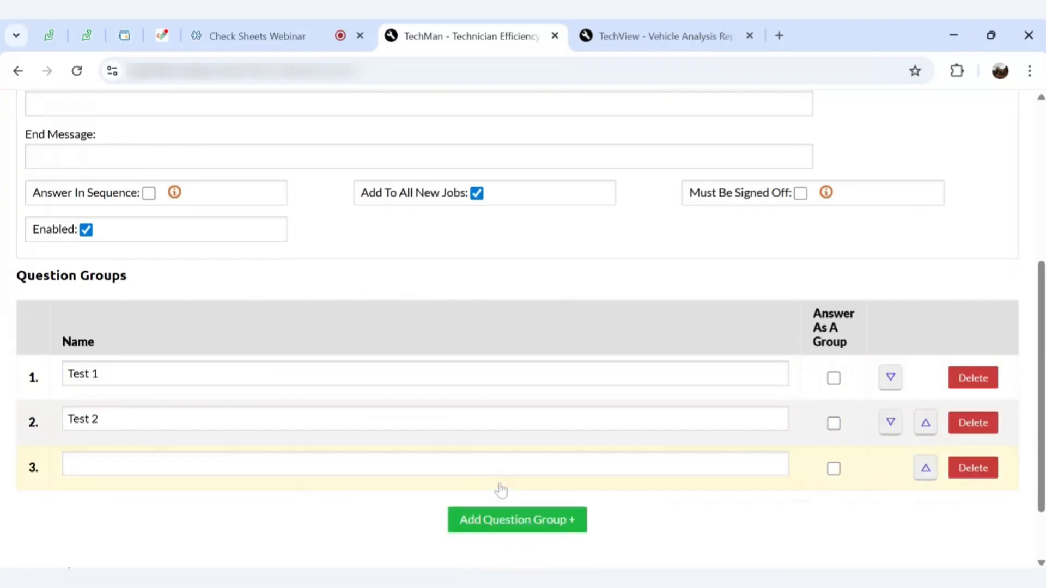
pyautogui.click(362, 384)
pyautogui.write('Test')
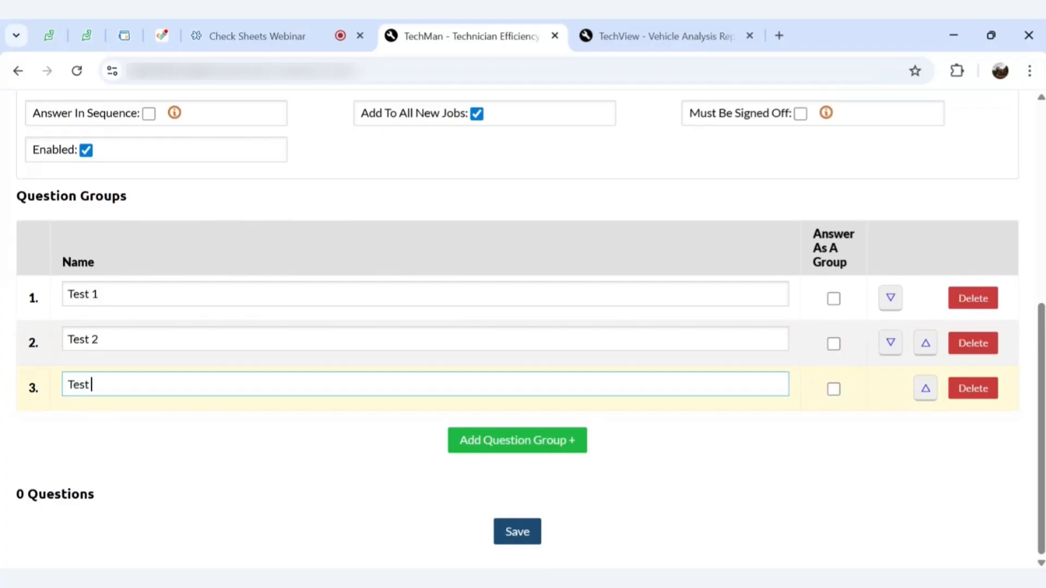
pyautogui.write(' 3')
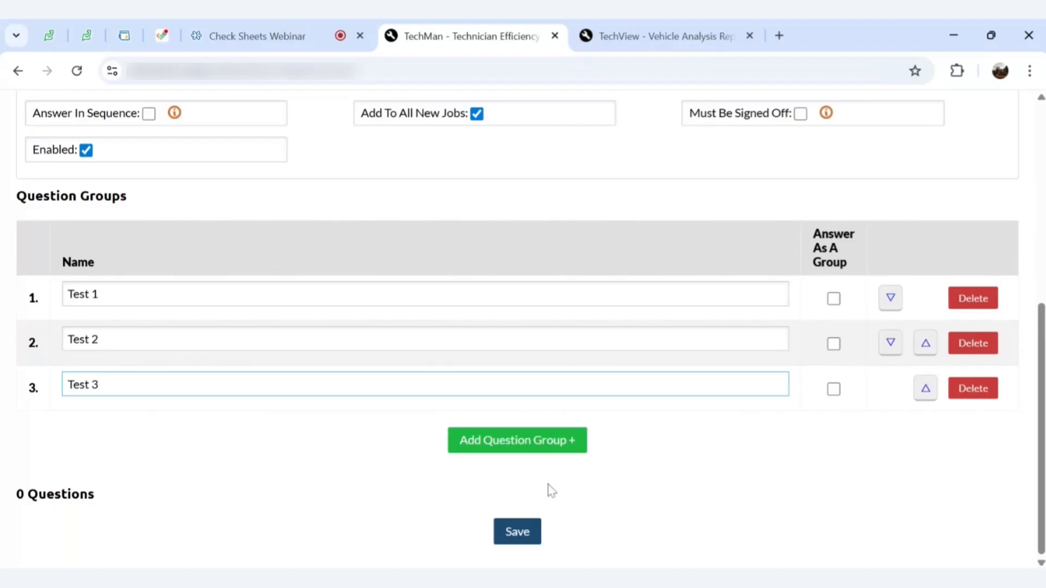
# Save the check sheet with its three question groups
pyautogui.click(516, 532)
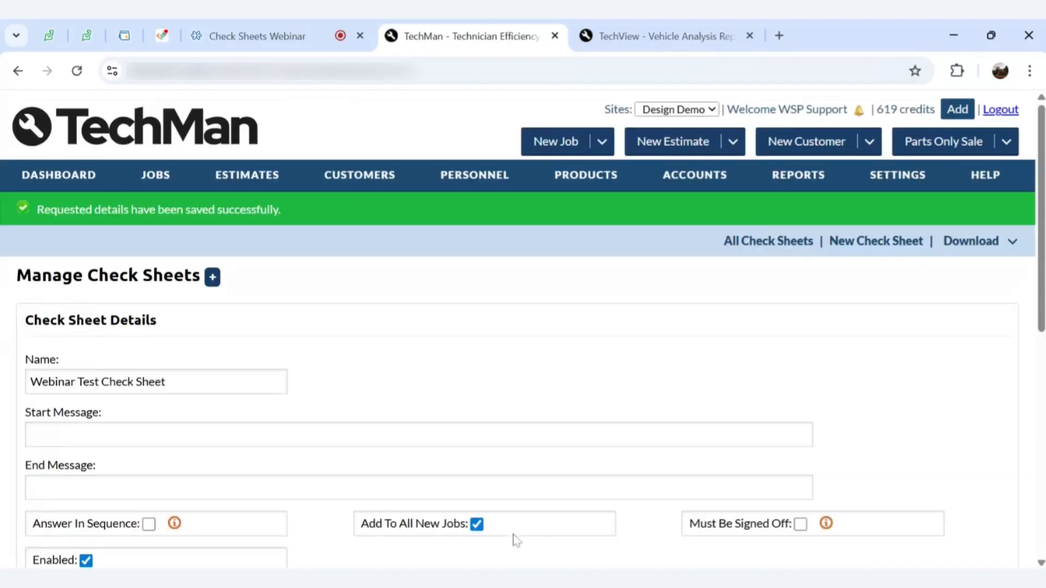
pyautogui.scroll(-1, 571, 406)
pyautogui.scroll(-8, 571, 407)
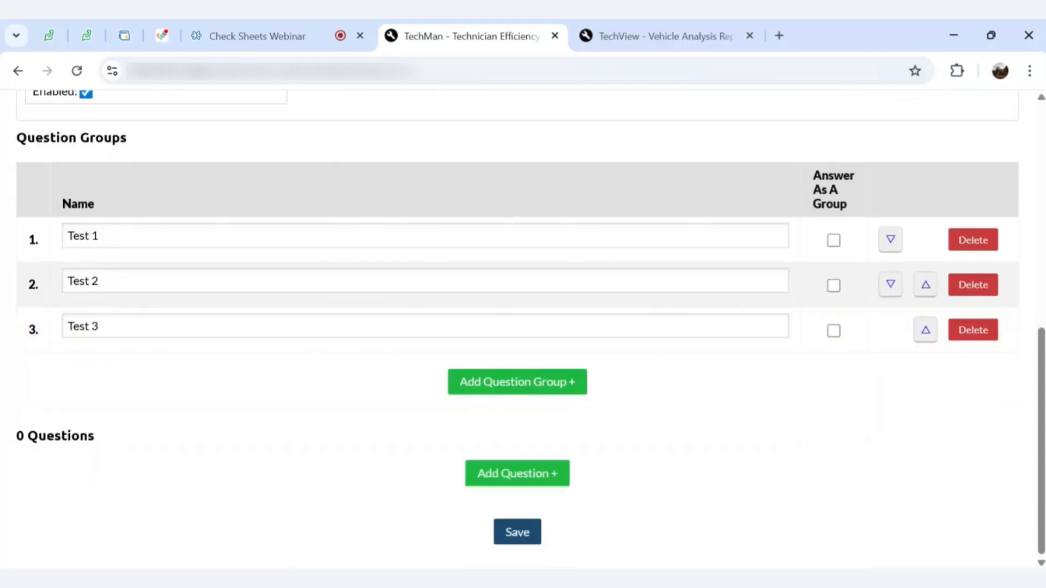
# Add Question 1 with the question text 'Training Q1'
pyautogui.click(518, 474)
pyautogui.scroll(-1, 516, 478)
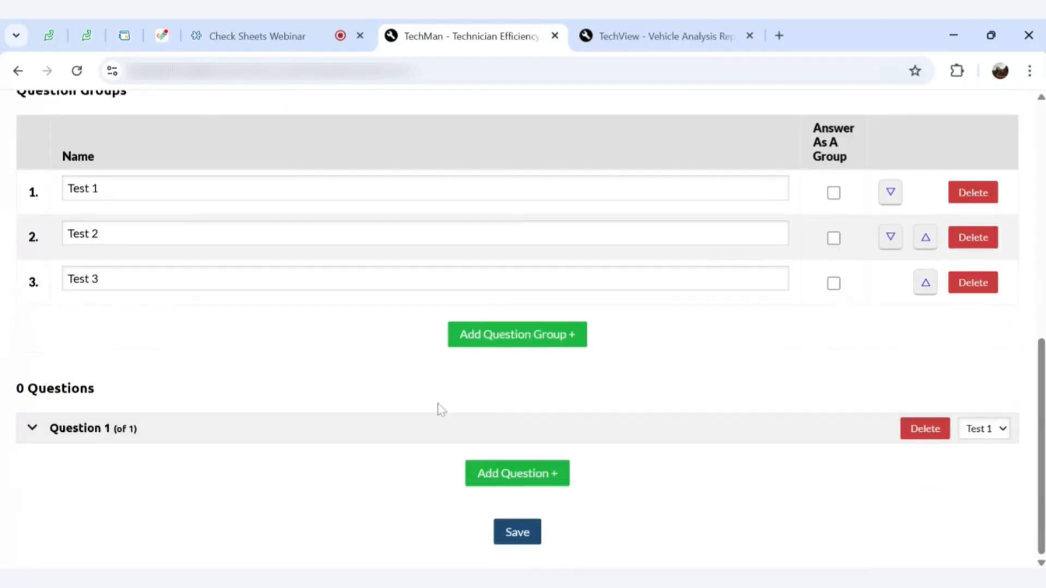
pyautogui.click(368, 443)
pyautogui.scroll(-4, 367, 444)
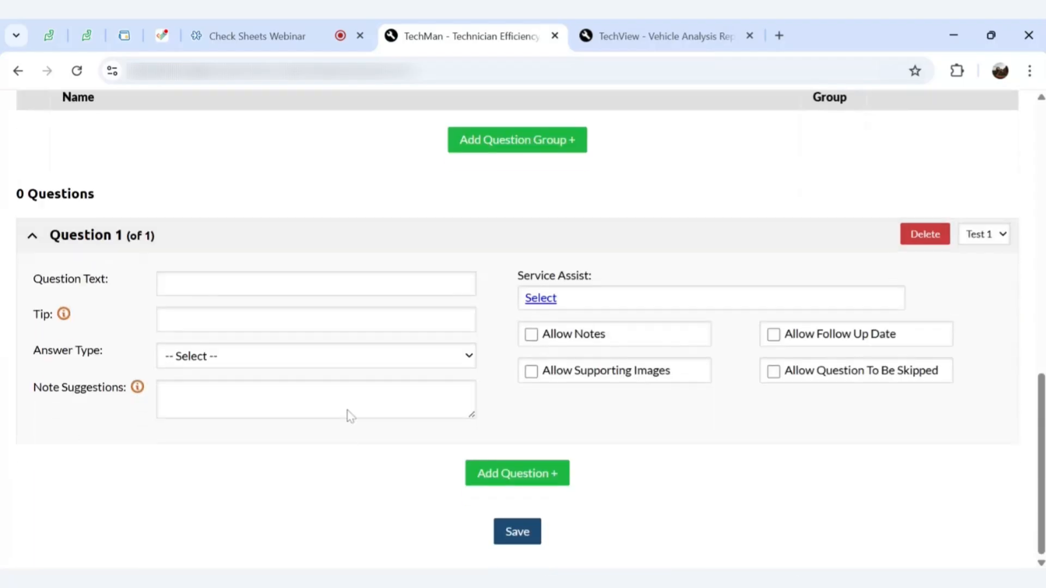
pyautogui.click(317, 283)
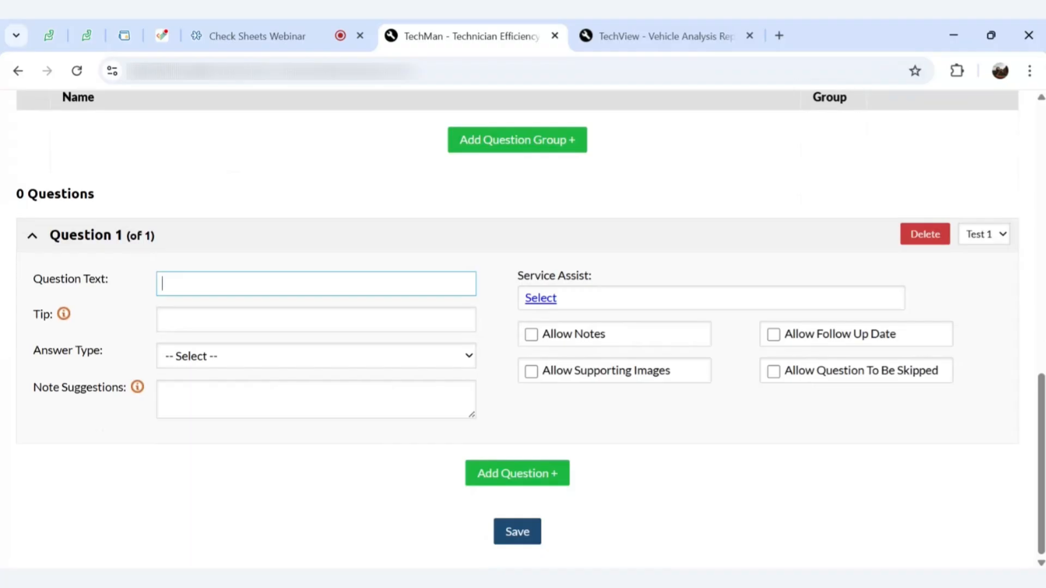
pyautogui.write('Training Q1')
pyautogui.click(204, 363)
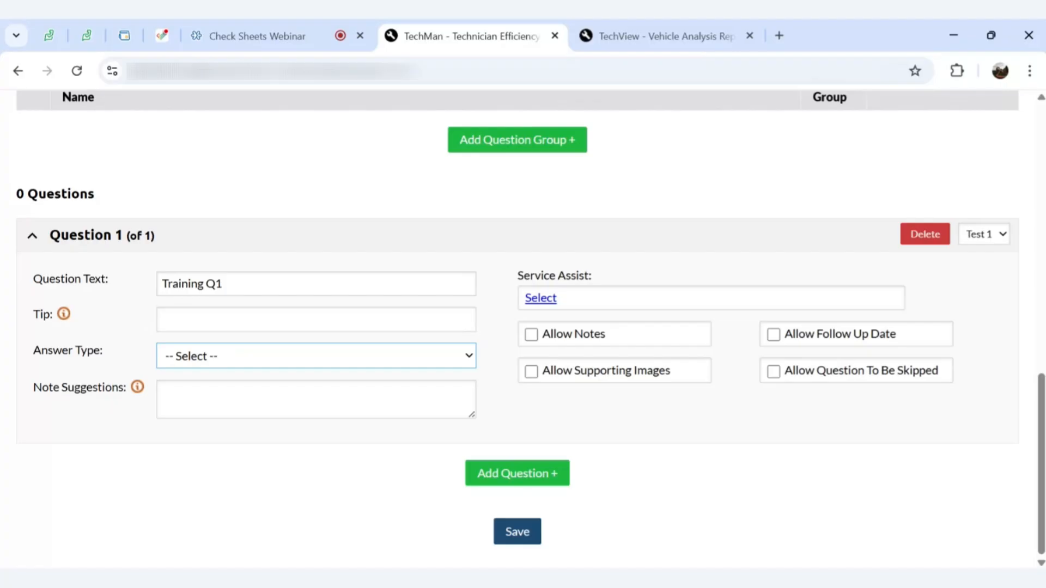
# Give Training Q1 the Traffic Lights answer type and allow skipping, follow-up dates, notes and images
pyautogui.click(287, 436)
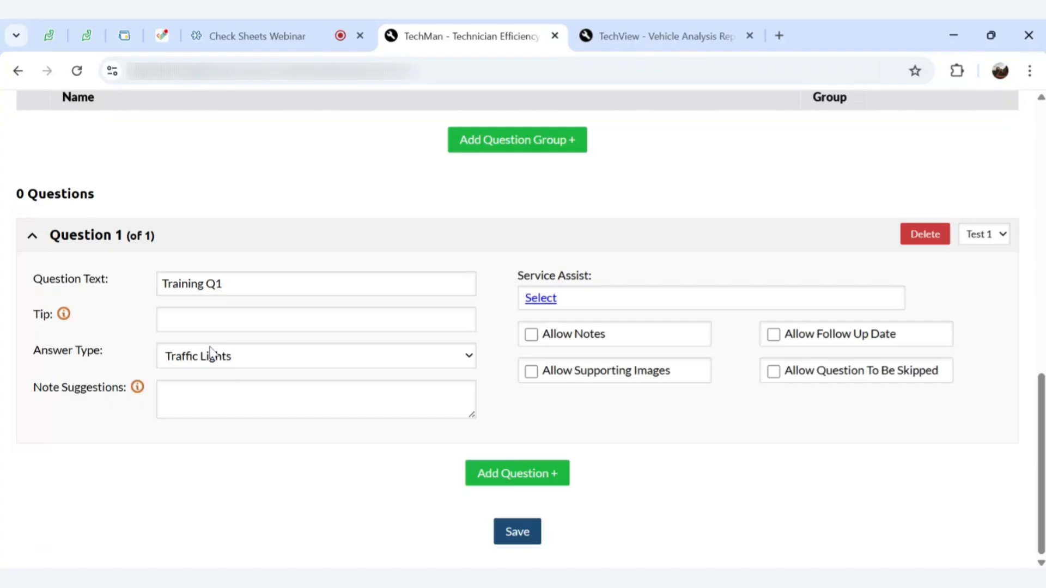
pyautogui.click(820, 373)
pyautogui.click(810, 335)
pyautogui.click(673, 338)
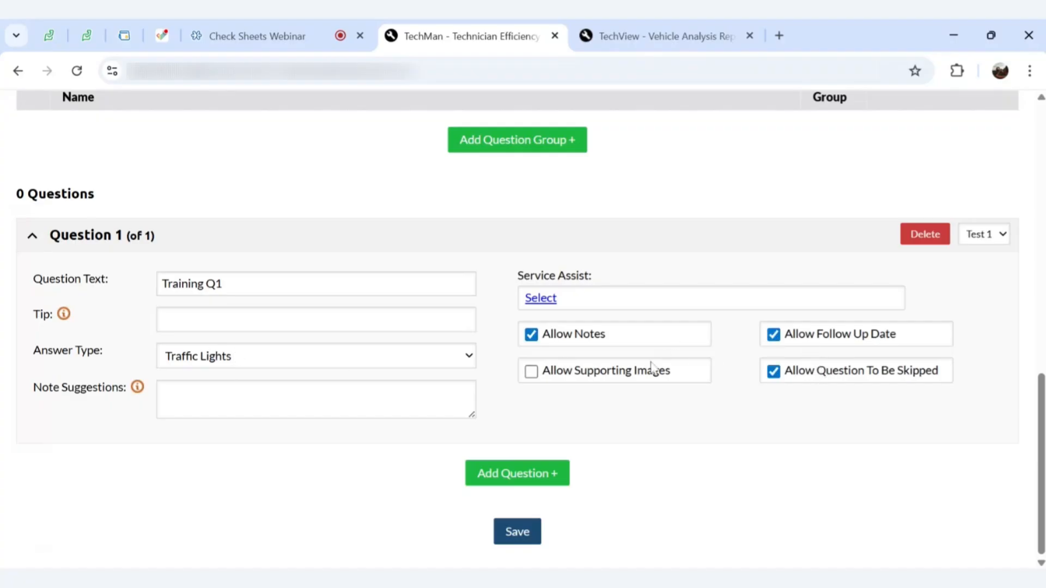
pyautogui.click(643, 380)
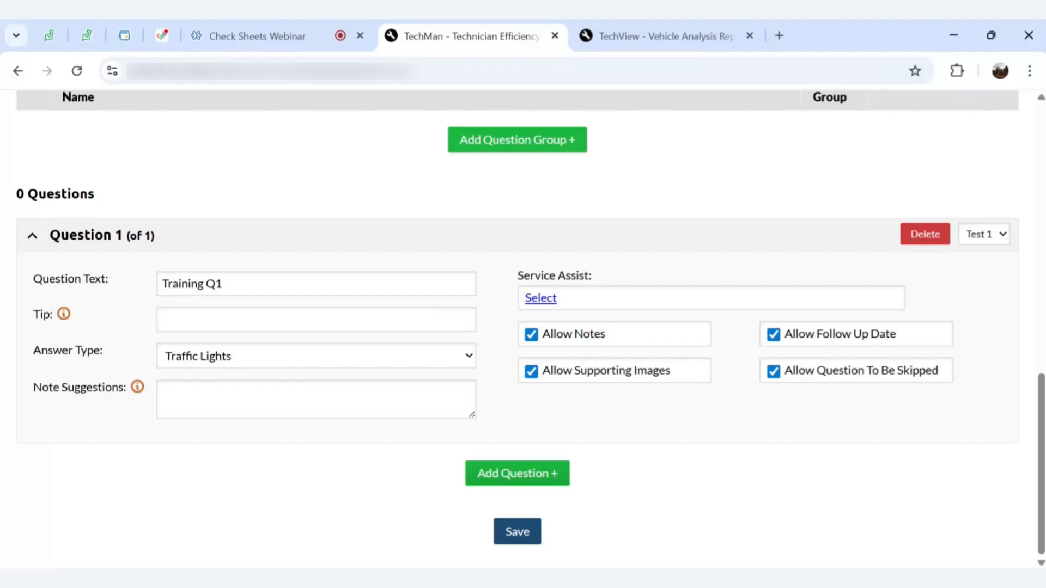
# Add question 'Training Q2' as Traffic Lights, allowing supporting images and notes
pyautogui.click(548, 477)
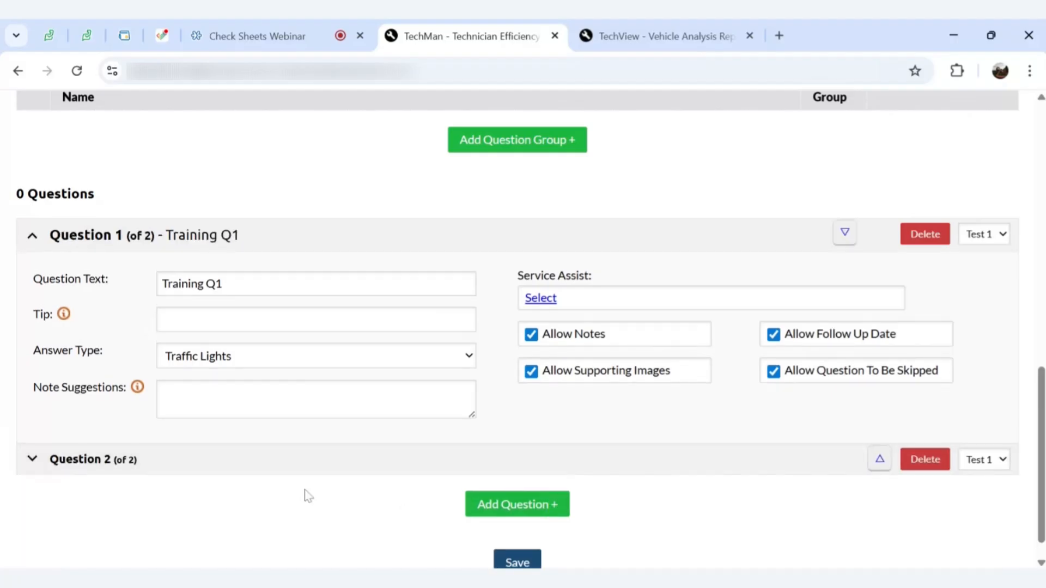
pyautogui.click(252, 458)
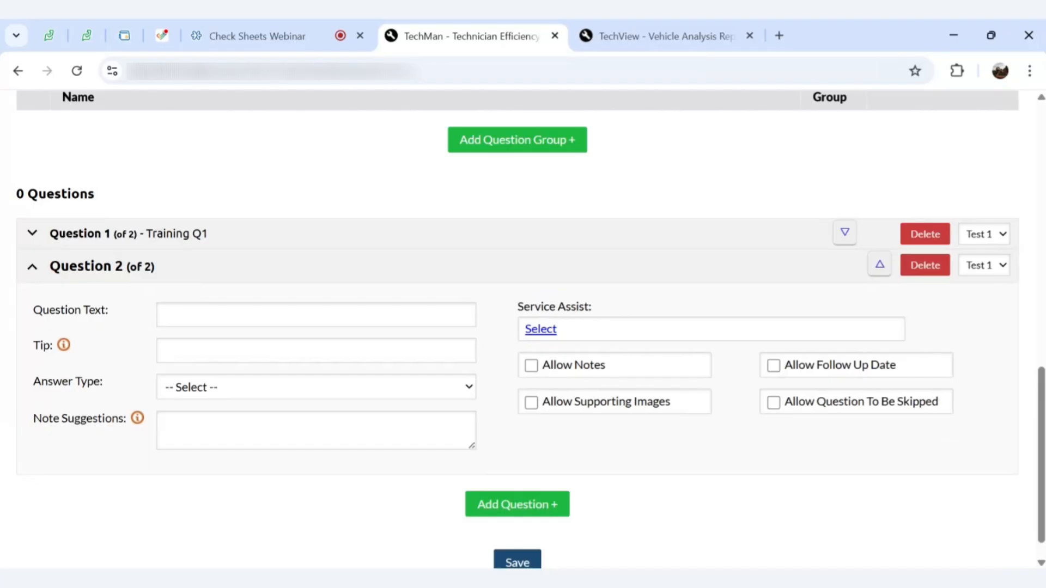
pyautogui.click(316, 315)
pyautogui.write('Training')
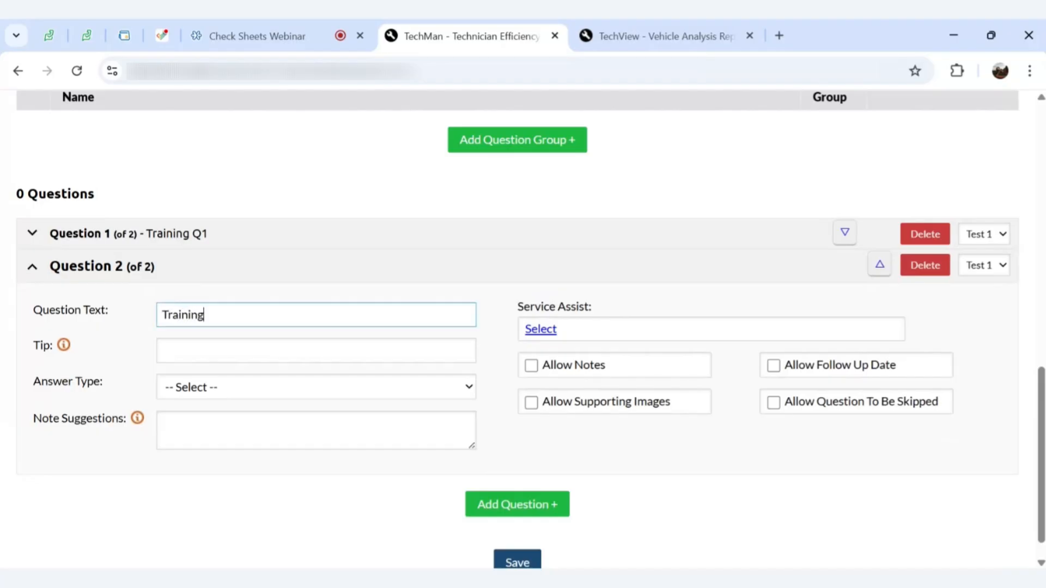
pyautogui.write(' Q2')
pyautogui.click(199, 387)
pyautogui.click(198, 374)
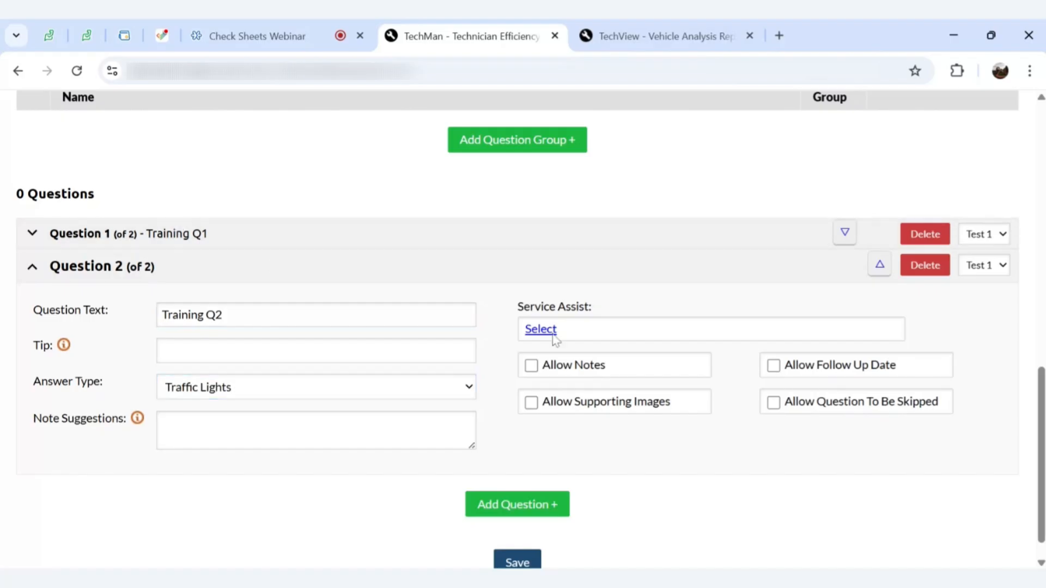
pyautogui.click(645, 404)
pyautogui.click(622, 364)
# Add question 'Training Q3' as Traffic Lights, allowing images, notes and a follow-up date
pyautogui.click(515, 504)
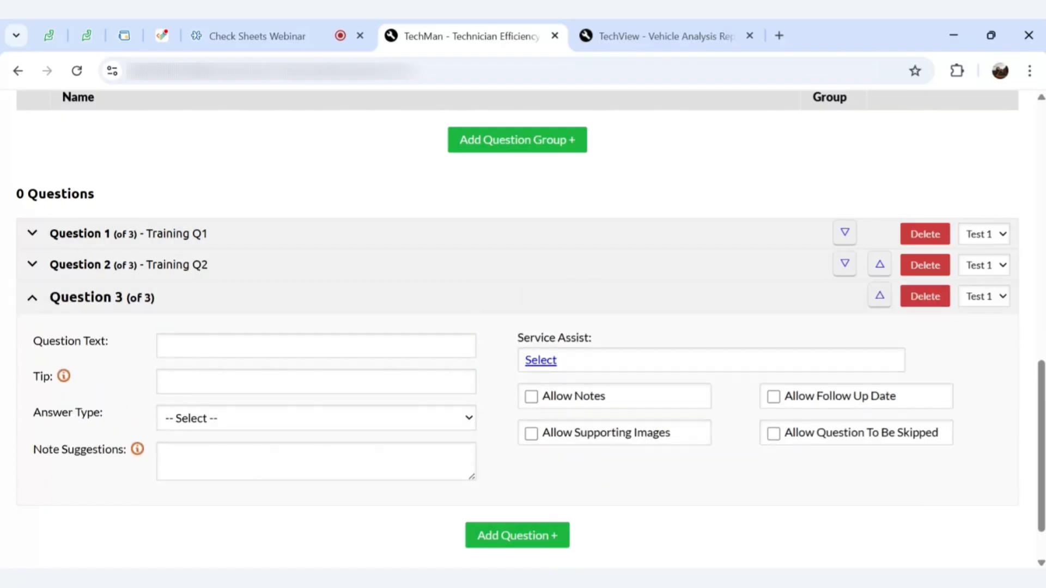
pyautogui.click(175, 345)
pyautogui.write('Training')
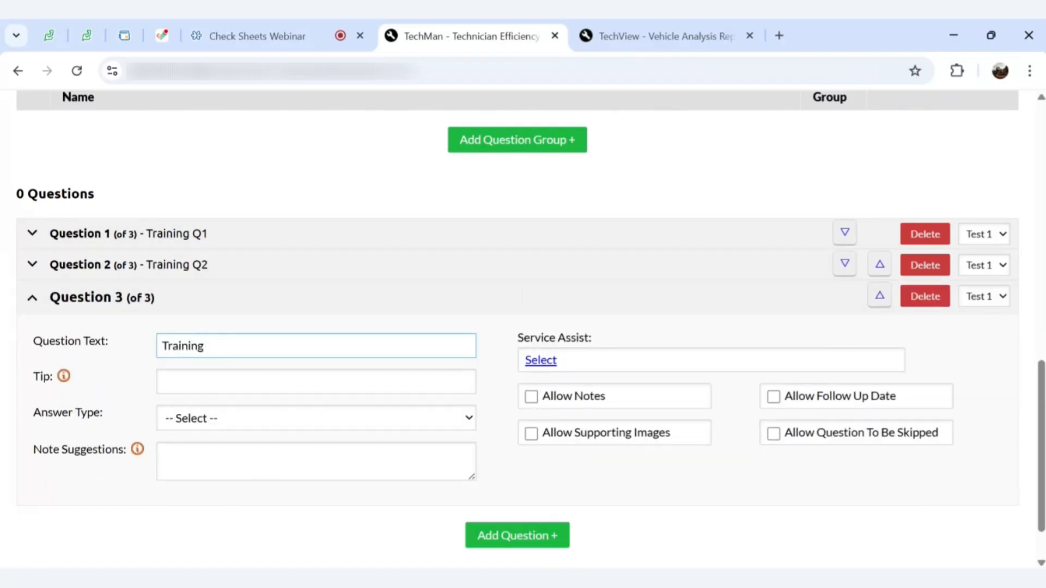
pyautogui.write(' Q3')
pyautogui.click(271, 418)
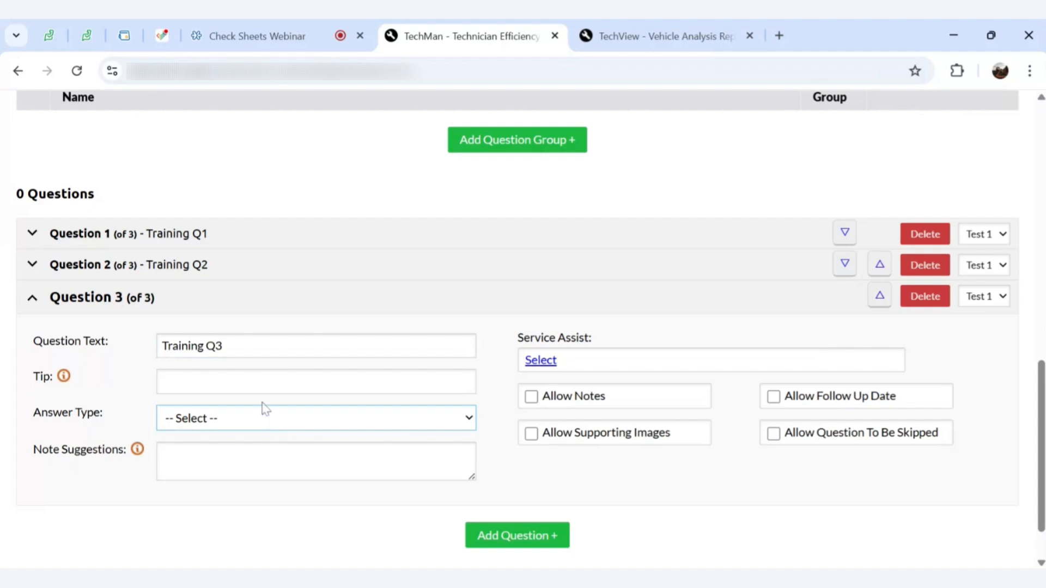
pyautogui.click(246, 267)
pyautogui.click(580, 436)
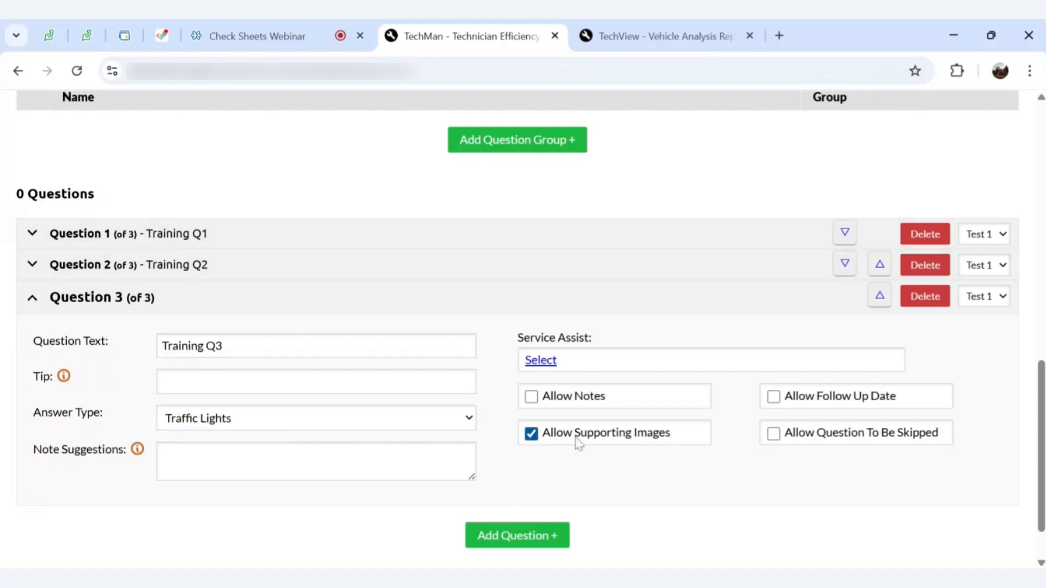
pyautogui.click(571, 406)
pyautogui.click(768, 408)
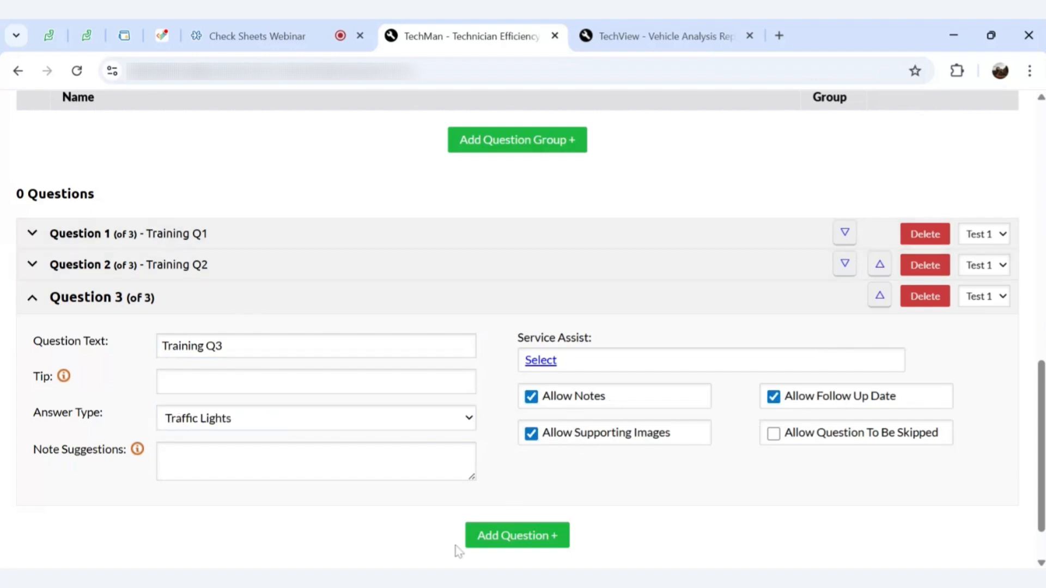
# Add question 'Training Q4' as Traffic Lights with images, notes, follow-up date and skipping allowed
pyautogui.click(515, 535)
pyautogui.scroll(-2, 269, 495)
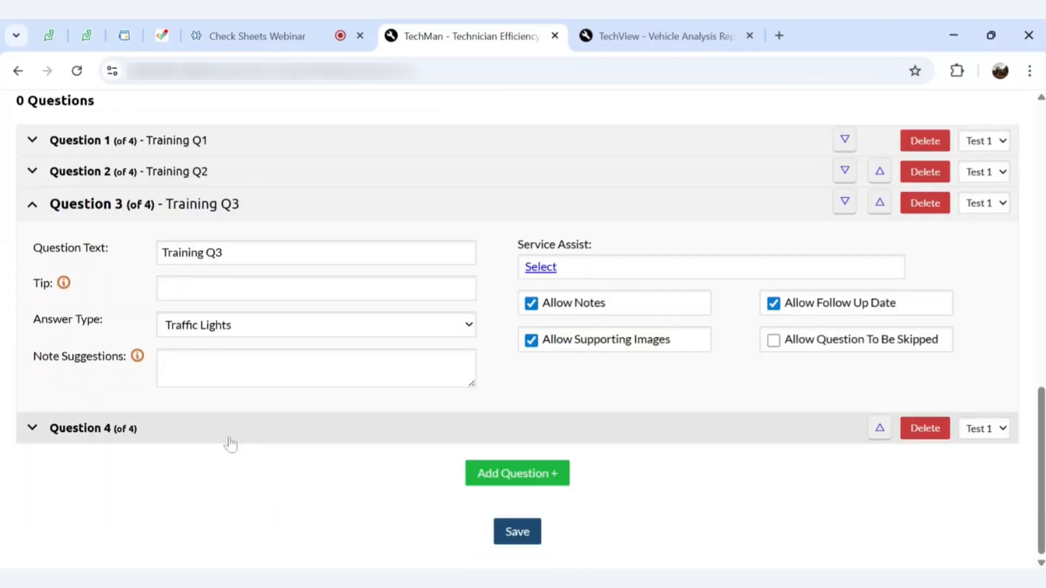
pyautogui.click(208, 422)
pyautogui.click(235, 284)
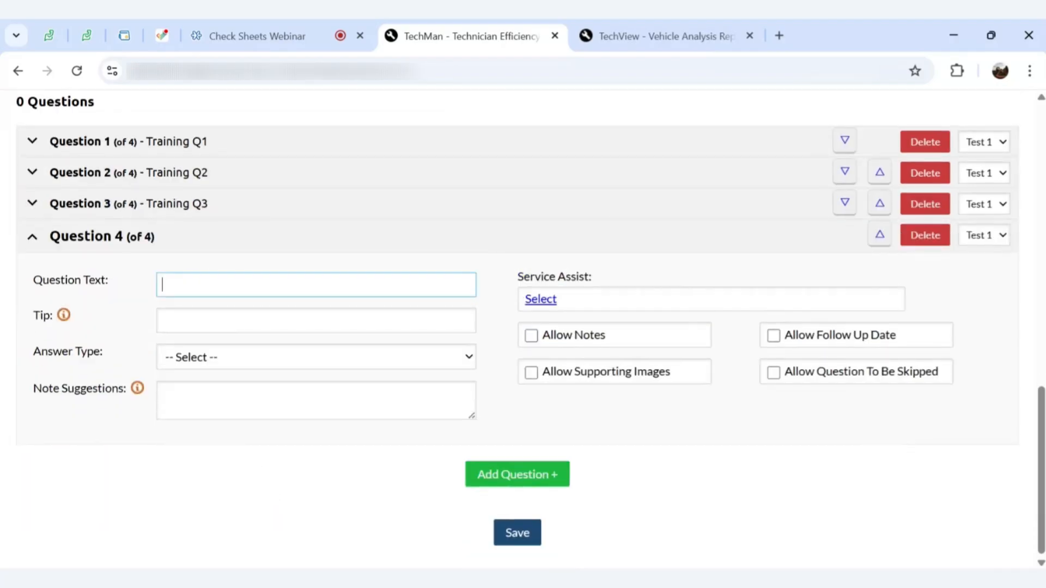
pyautogui.write('Training Q4')
pyautogui.click(176, 357)
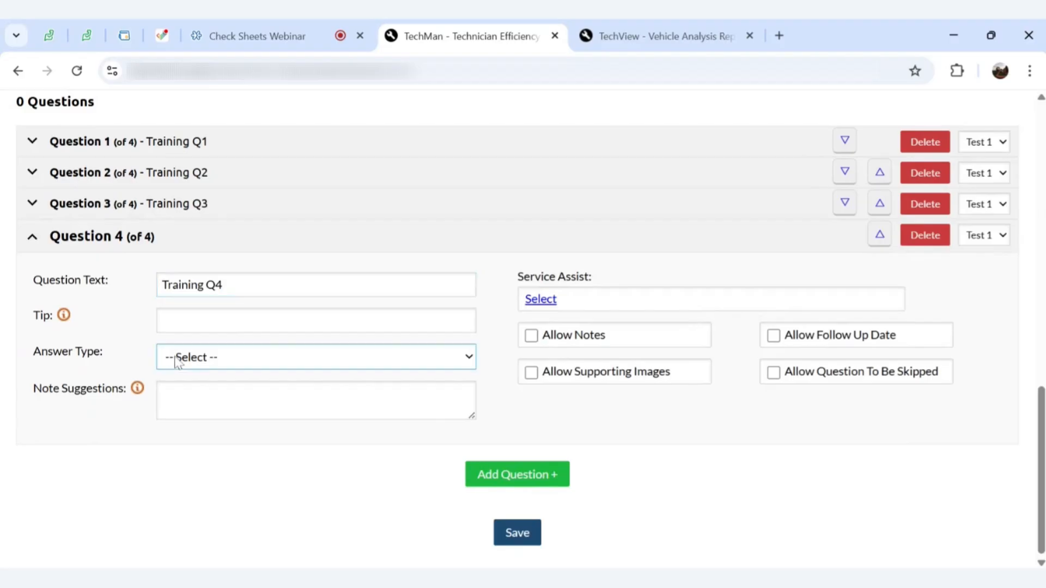
pyautogui.click(181, 376)
pyautogui.click(550, 372)
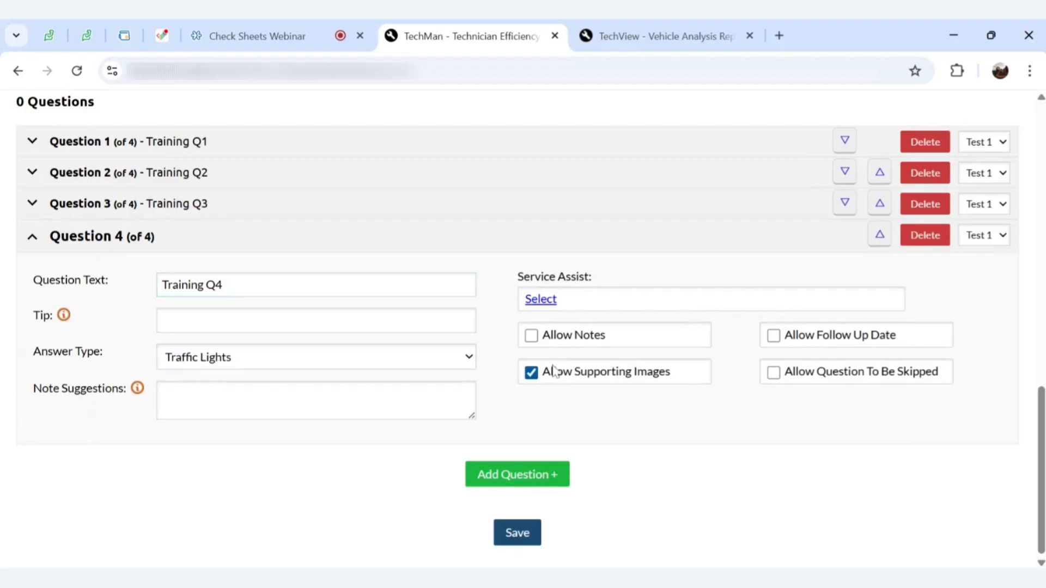
pyautogui.click(588, 337)
pyautogui.click(813, 339)
pyautogui.click(778, 376)
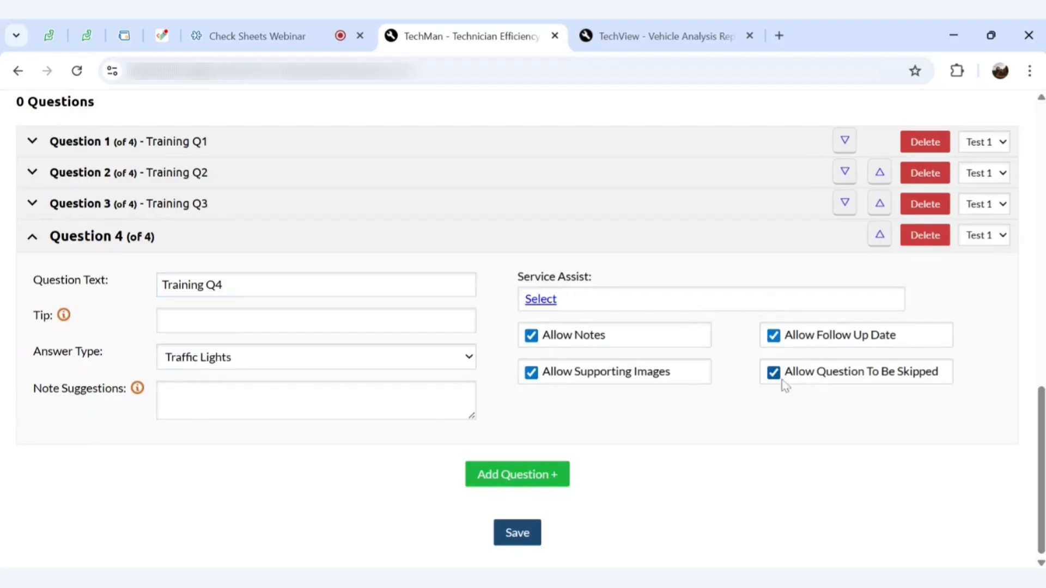
# Add question 'Training Q5' as Traffic Lights with images, notes, follow-up date and skipping allowed
pyautogui.click(546, 475)
pyautogui.click(218, 465)
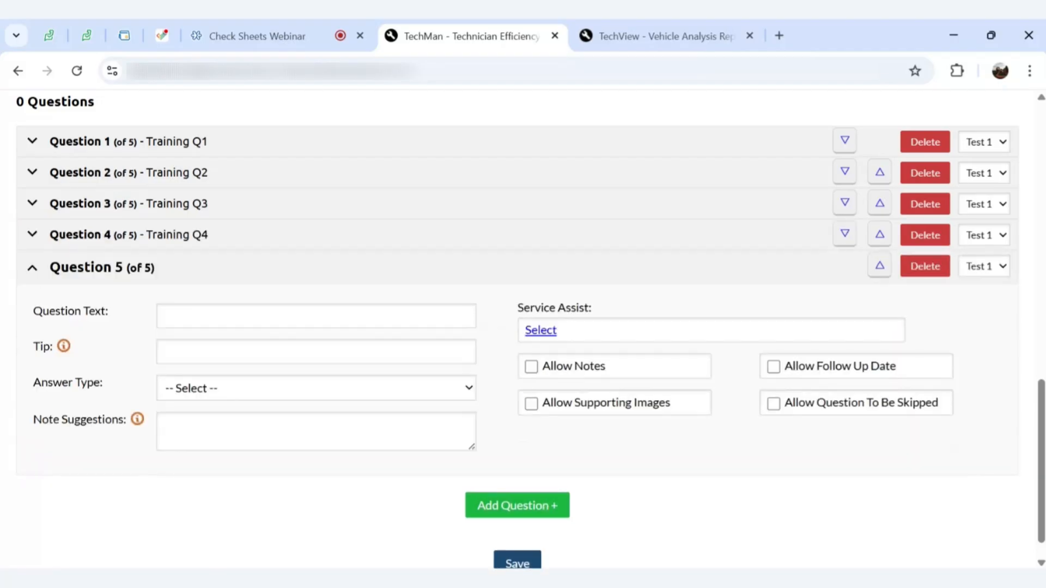
pyautogui.click(316, 316)
pyautogui.write('Train')
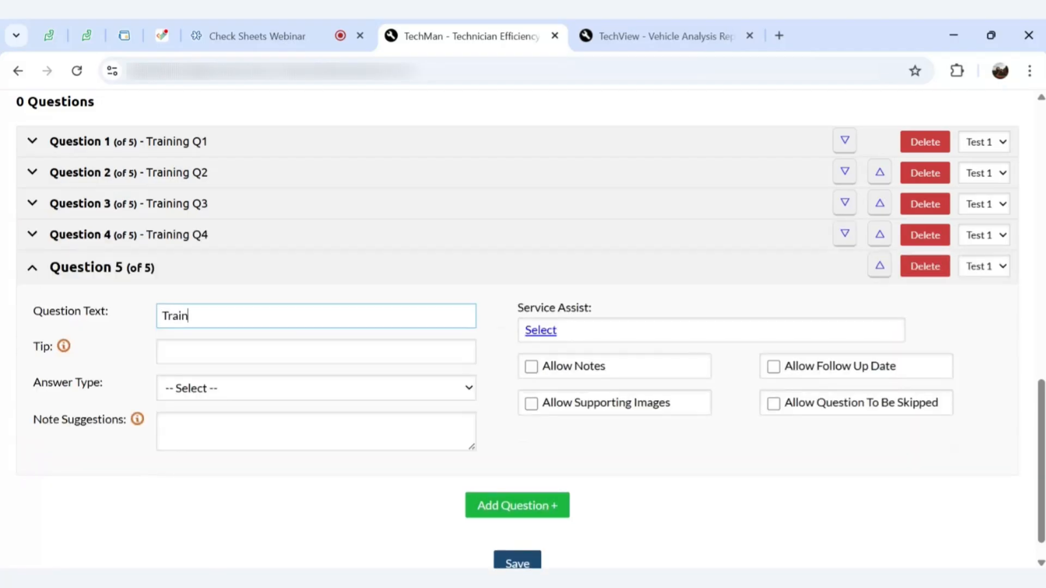
pyautogui.write('ing Q5')
pyautogui.click(197, 390)
pyautogui.click(200, 220)
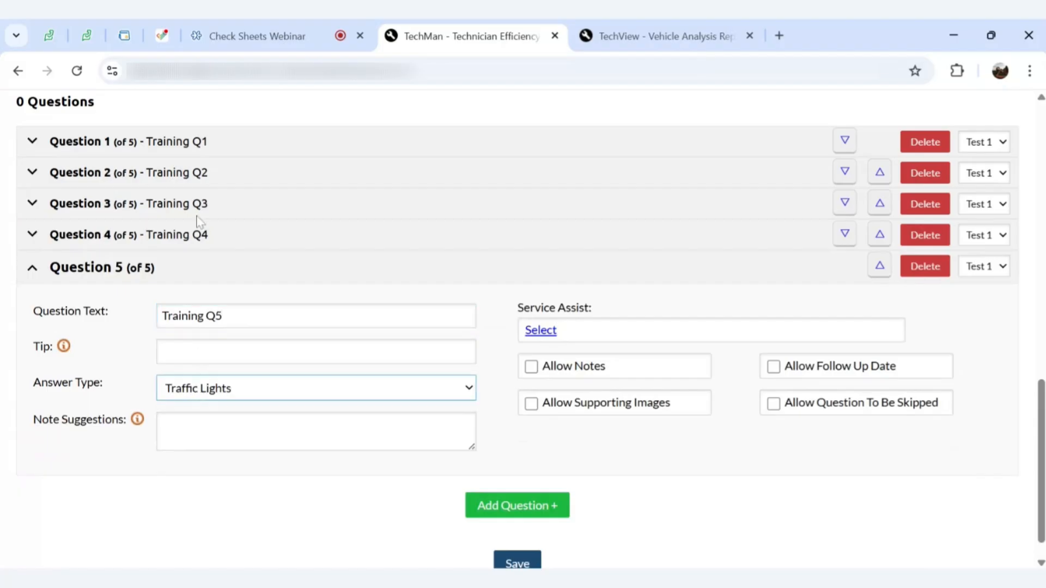
pyautogui.click(554, 407)
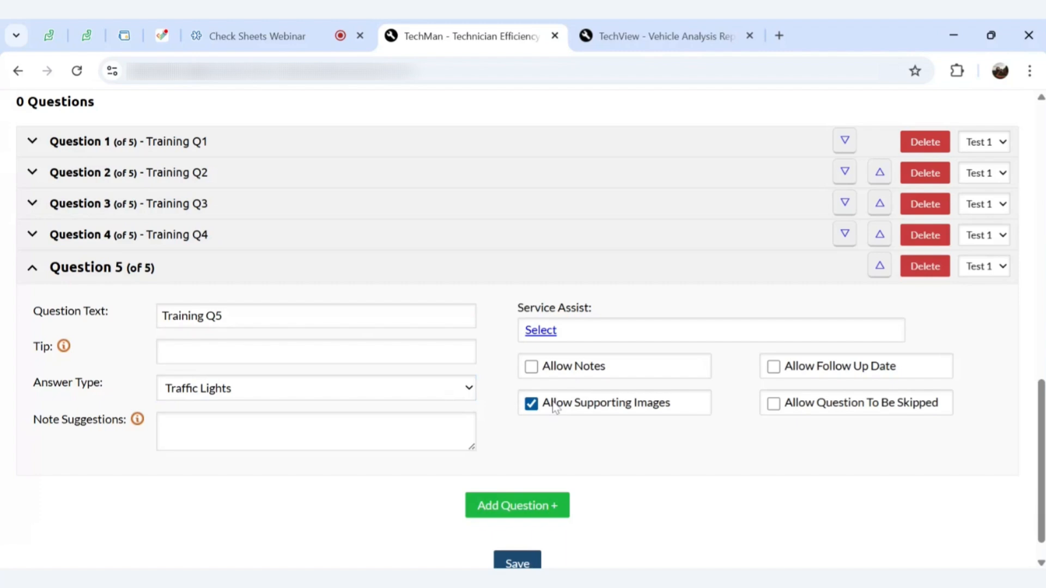
pyautogui.click(556, 373)
pyautogui.click(813, 370)
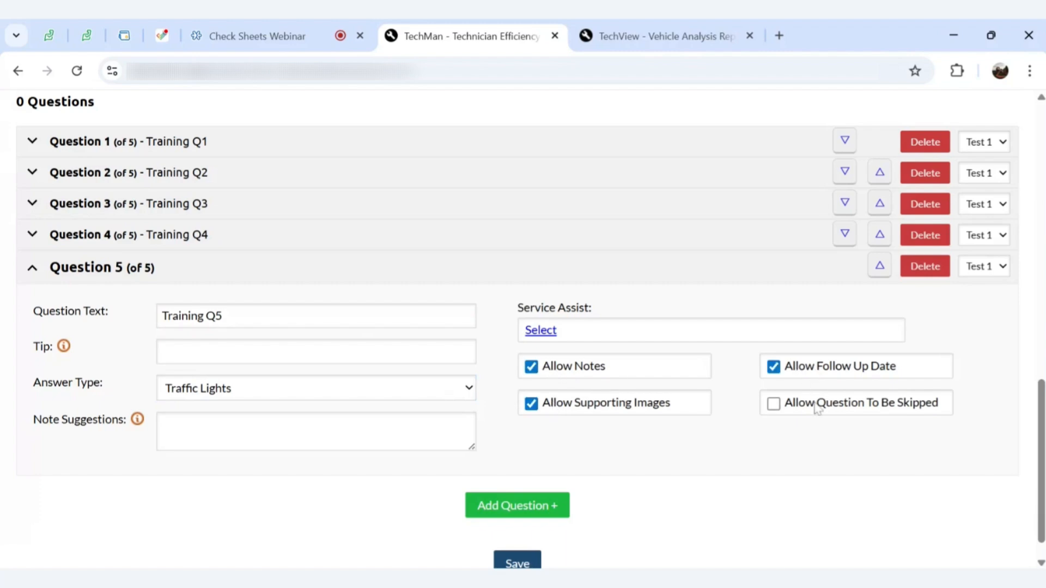
pyautogui.click(816, 405)
pyautogui.scroll(-1, 560, 396)
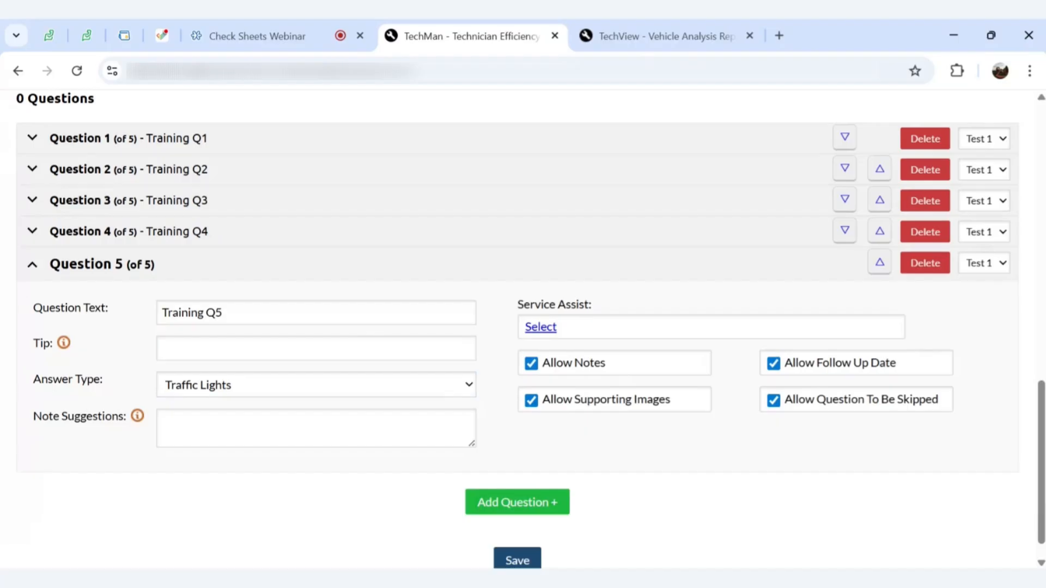
pyautogui.scroll(-1, 517, 327)
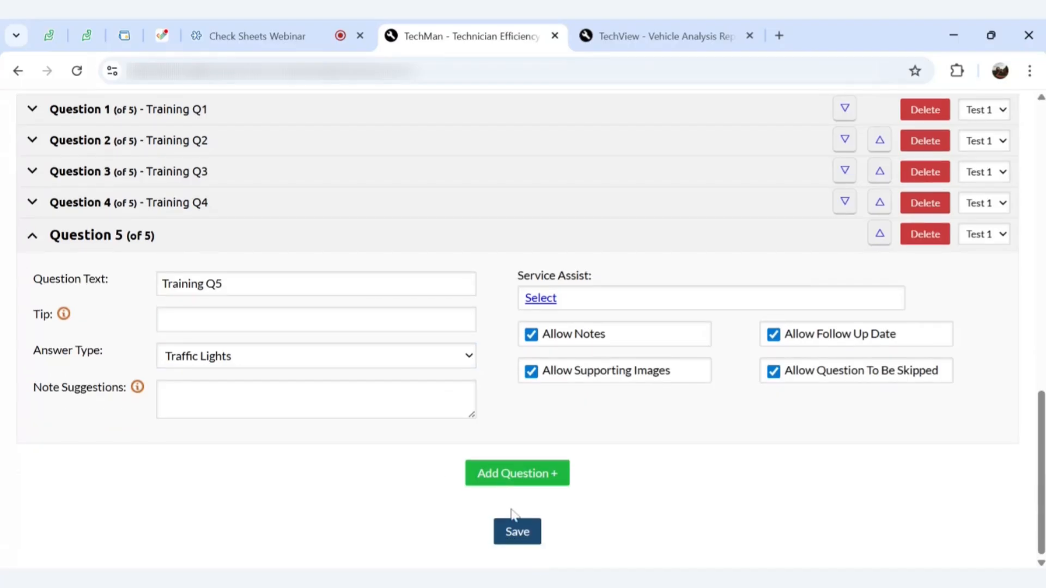
# Save the Webinar Test Check Sheet, then glance at the webinar tab and come back
pyautogui.click(513, 535)
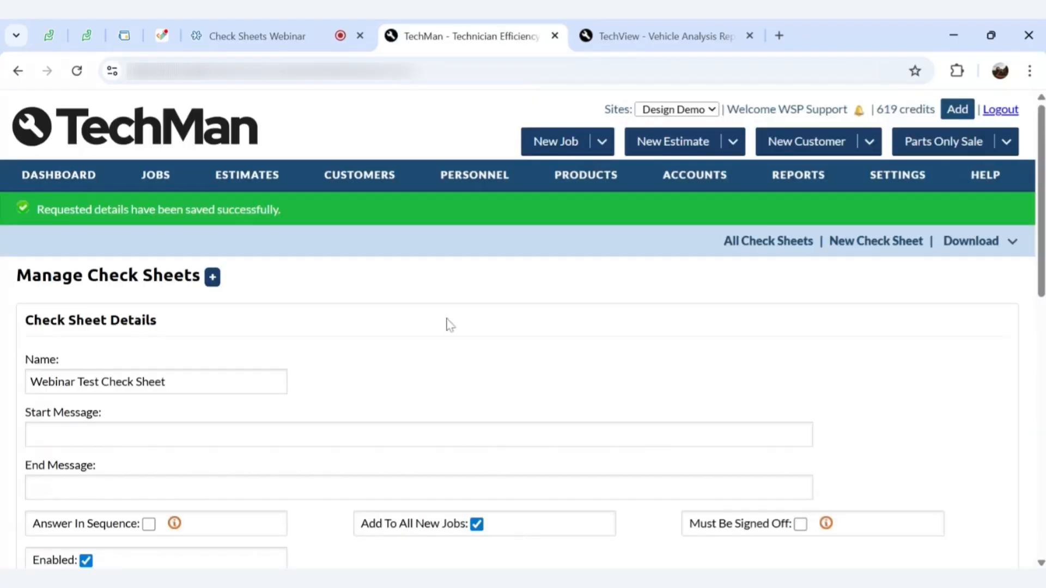
pyautogui.scroll(-10, 449, 325)
pyautogui.scroll(-1, 449, 325)
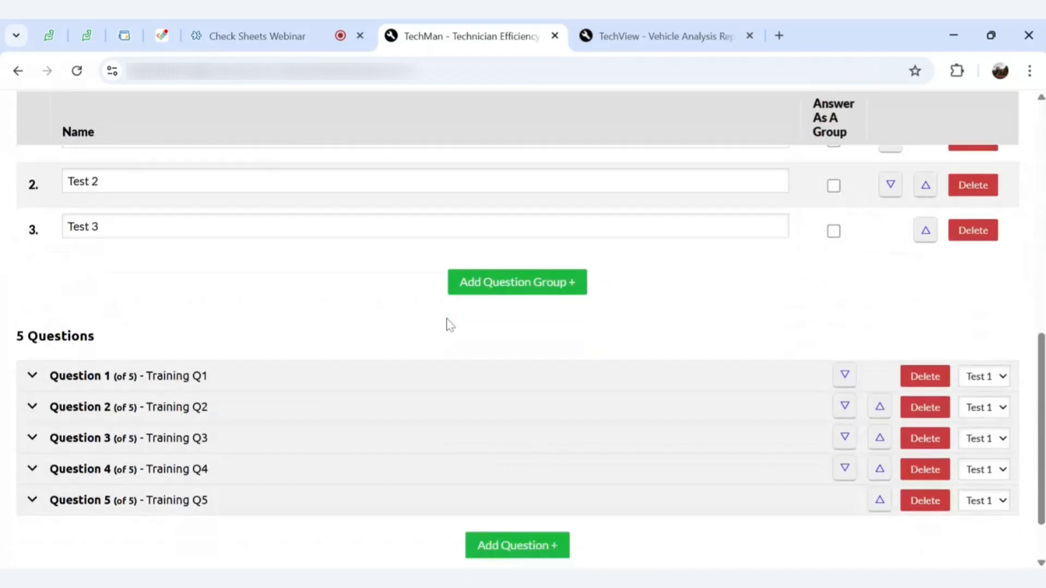
pyautogui.click(206, 22)
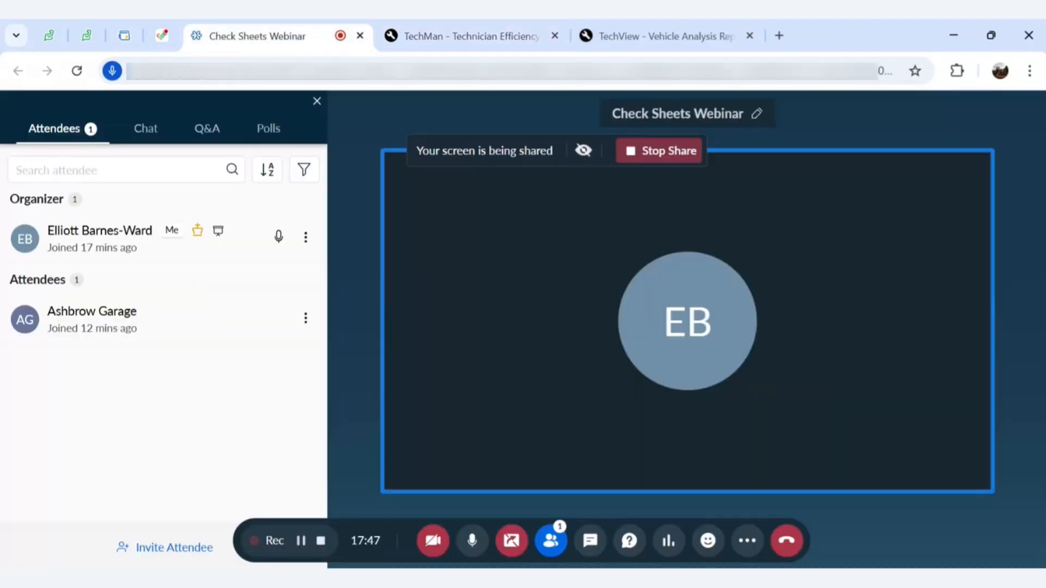
pyautogui.click(463, 35)
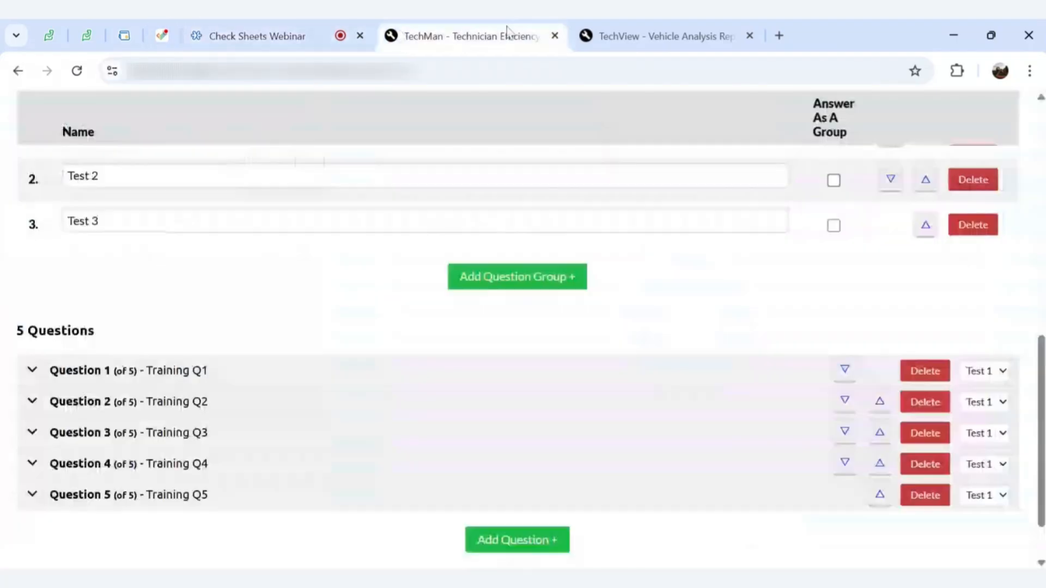
pyautogui.scroll(-1, 602, 193)
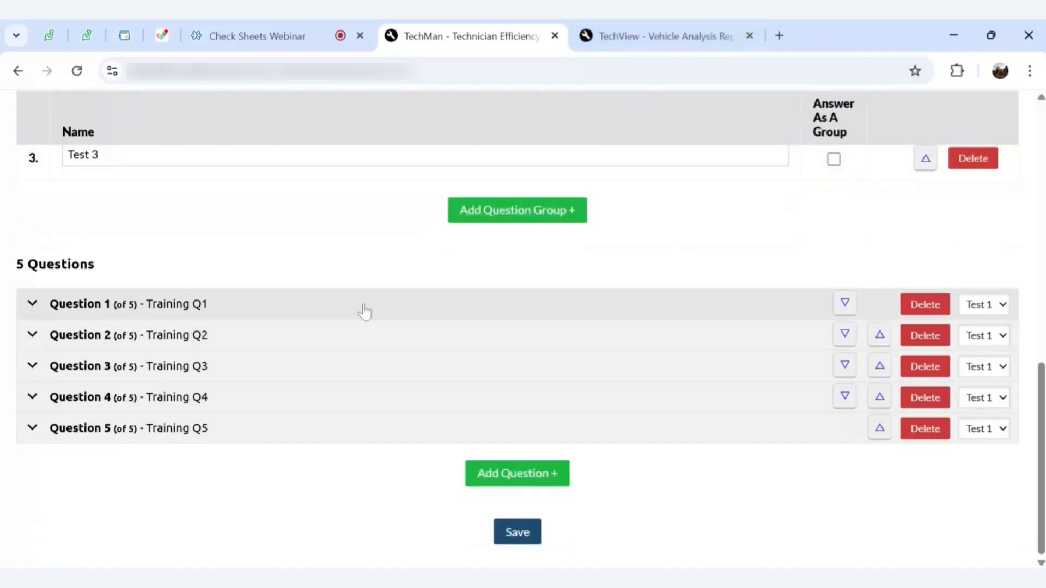
# Save the check sheet again and go to the All Check Sheets list
pyautogui.click(518, 530)
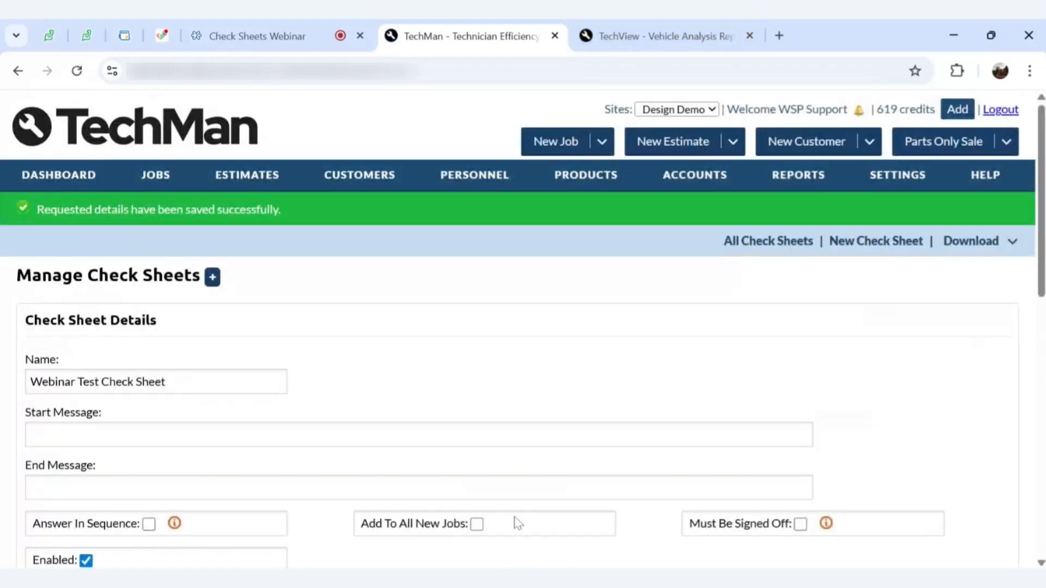
pyautogui.moveTo(519, 524); pyautogui.dragTo(462, 381)
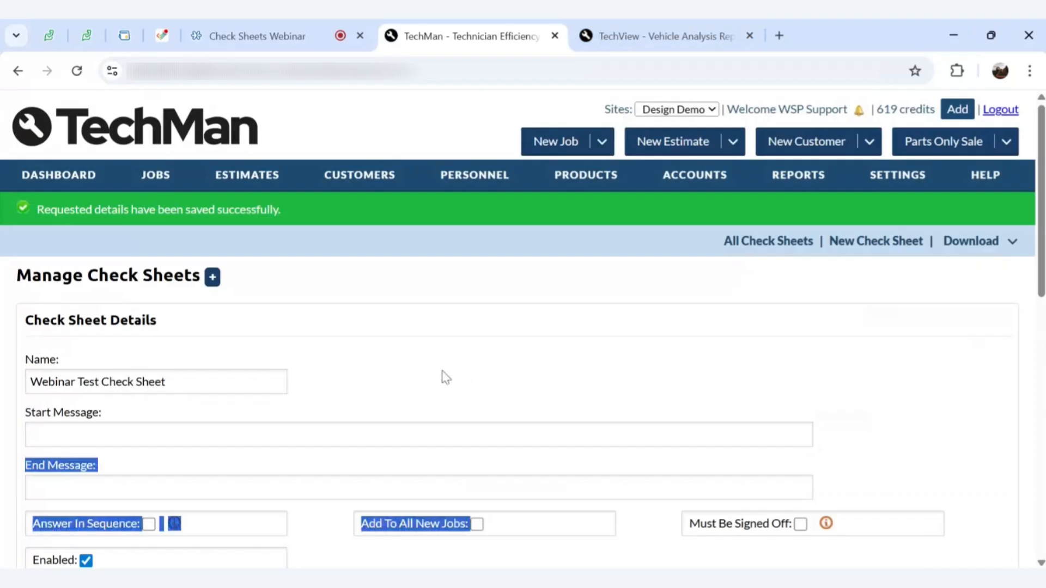
pyautogui.click(406, 357)
pyautogui.scroll(-2, 403, 357)
pyautogui.scroll(1, 689, 254)
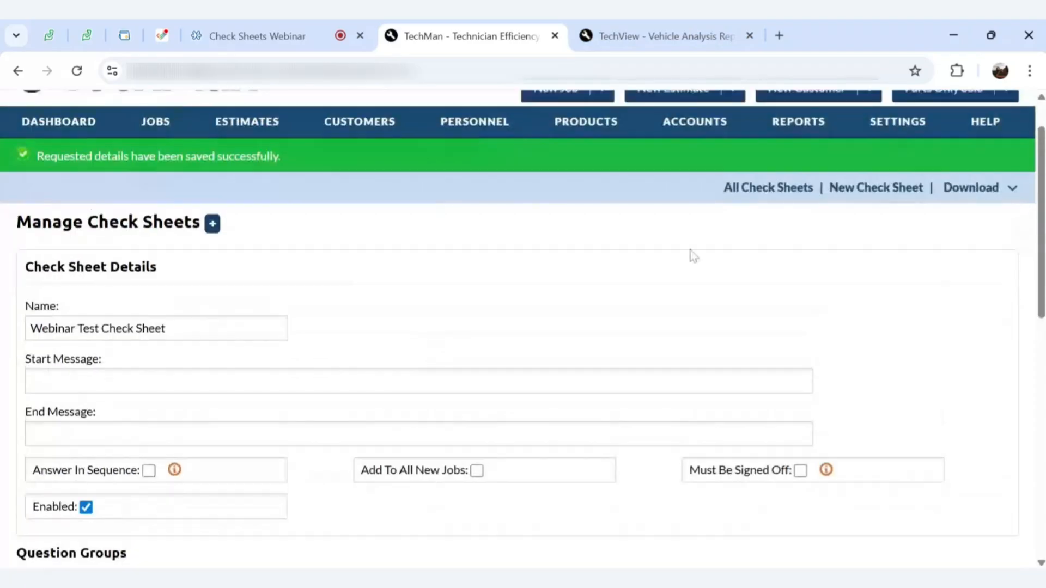
pyautogui.click(754, 190)
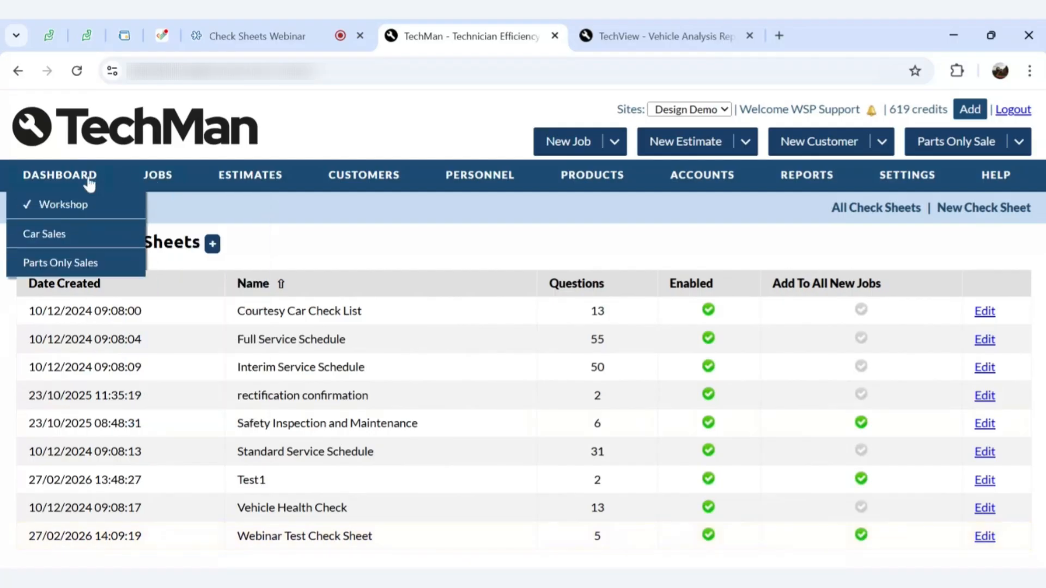
# Look up the Peugeot 108 by its registration on the Dashboard and start a new job
pyautogui.click(90, 184)
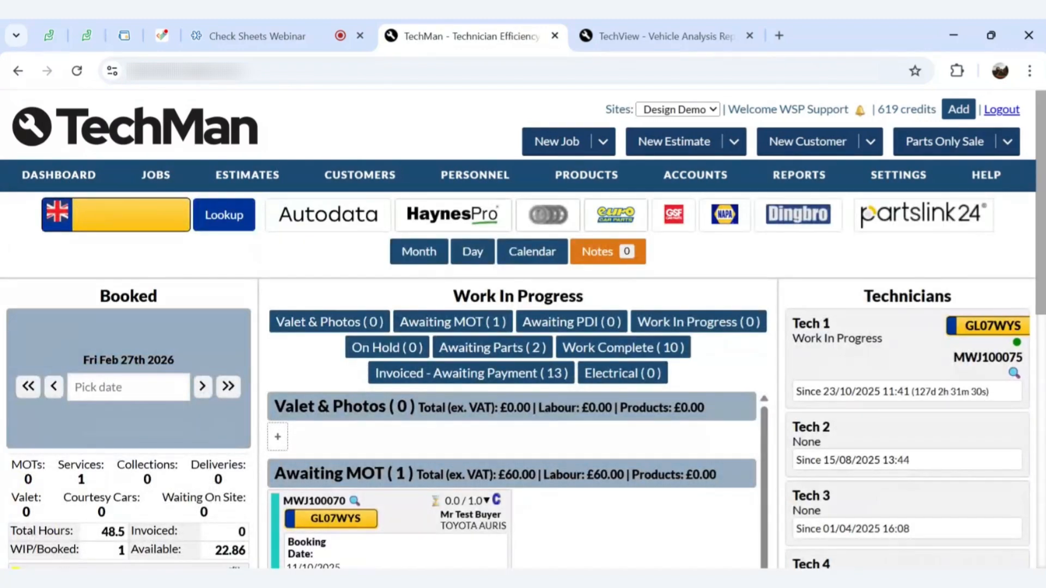
pyautogui.write('NG65DXB')
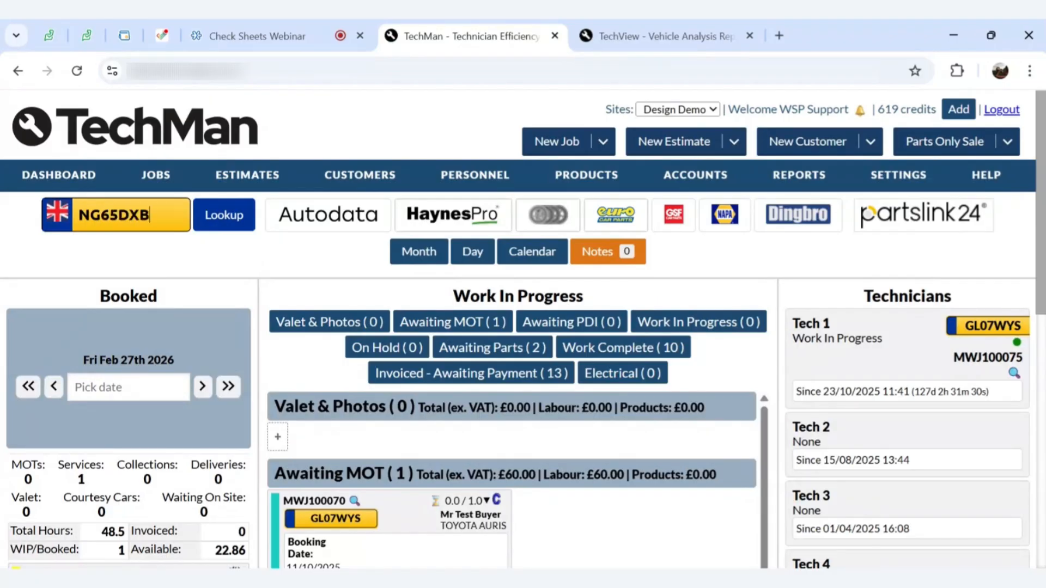
pyautogui.click(207, 227)
pyautogui.click(553, 380)
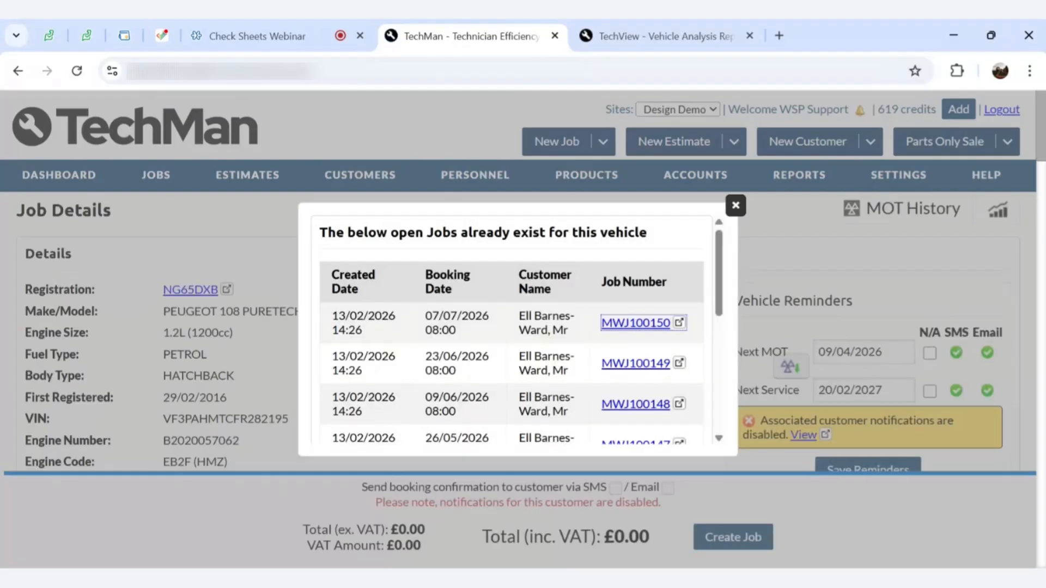
pyautogui.click(735, 206)
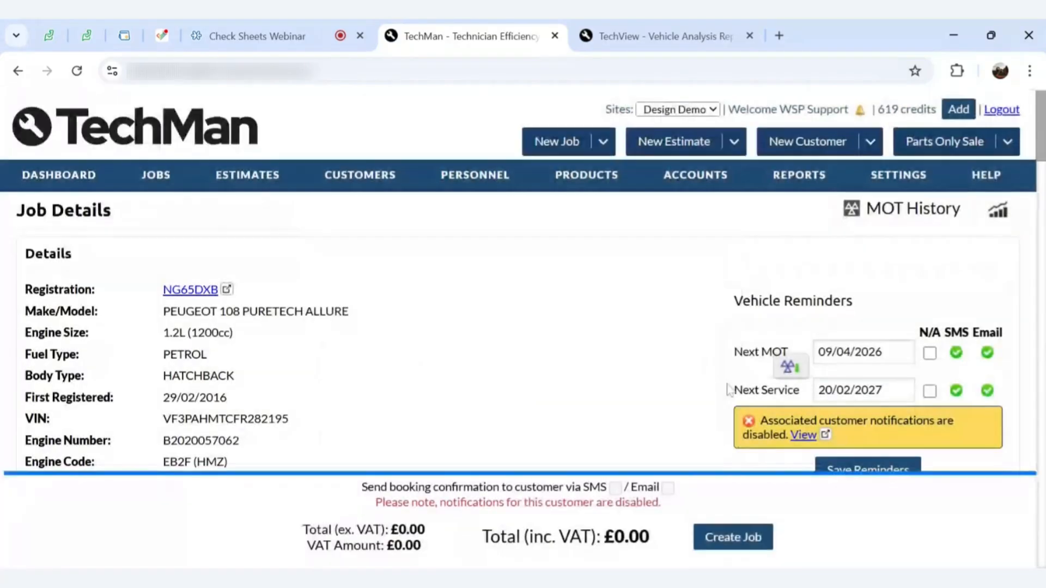
pyautogui.scroll(-4, 694, 394)
pyautogui.scroll(-15, 695, 394)
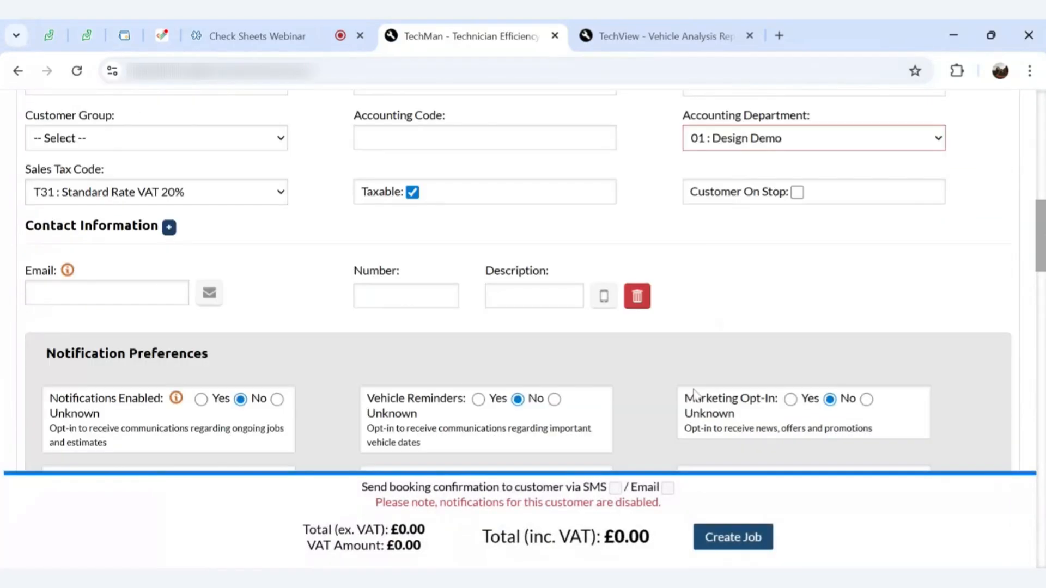
pyautogui.scroll(-4, 299, 159)
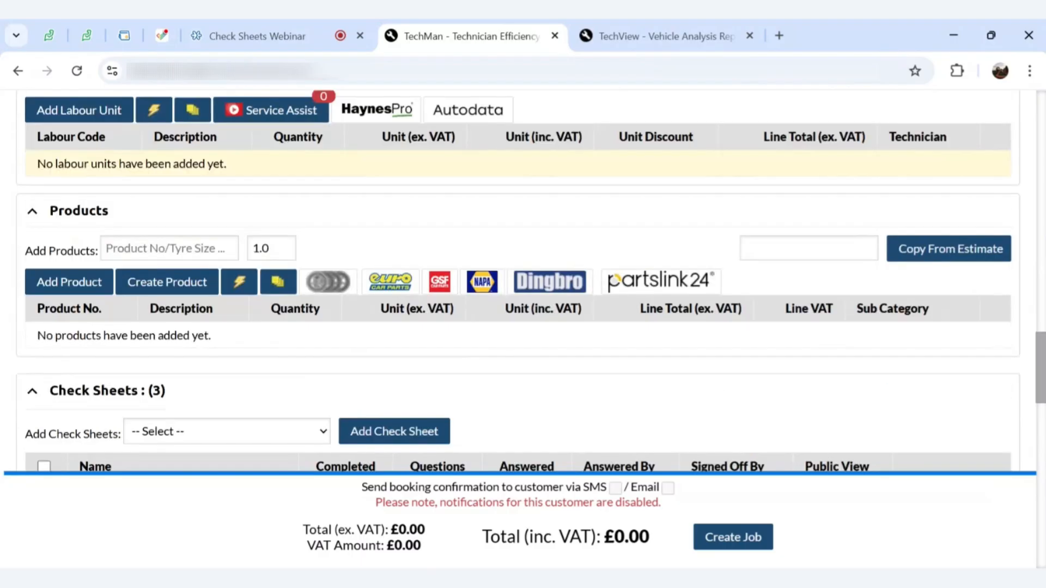
pyautogui.scroll(2, 299, 159)
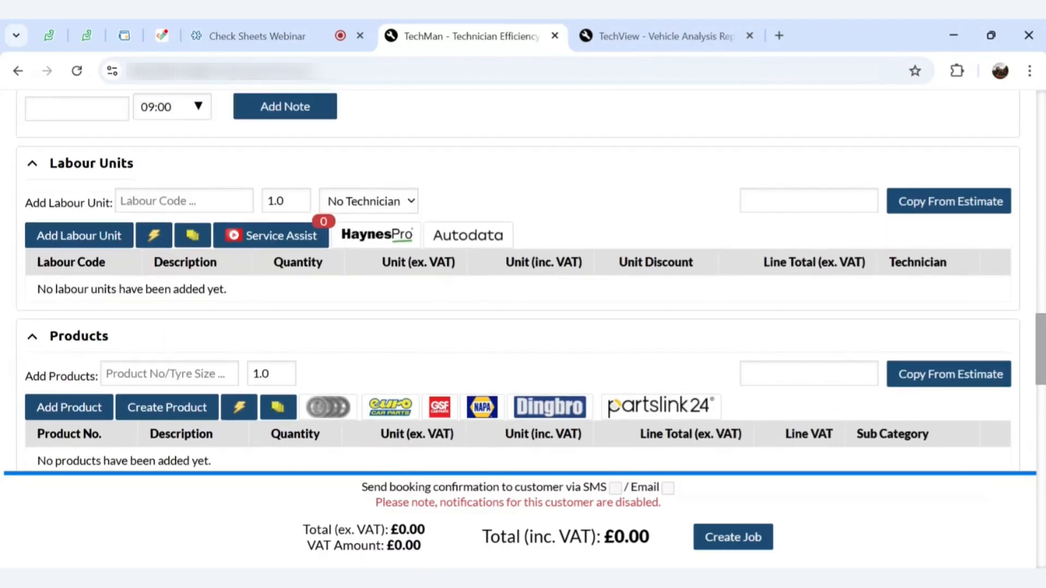
# Add labour unit LAB2 assigned to Tech 3, after LAB1 turns out to be disabled
pyautogui.click(163, 188)
pyautogui.write('lab1')
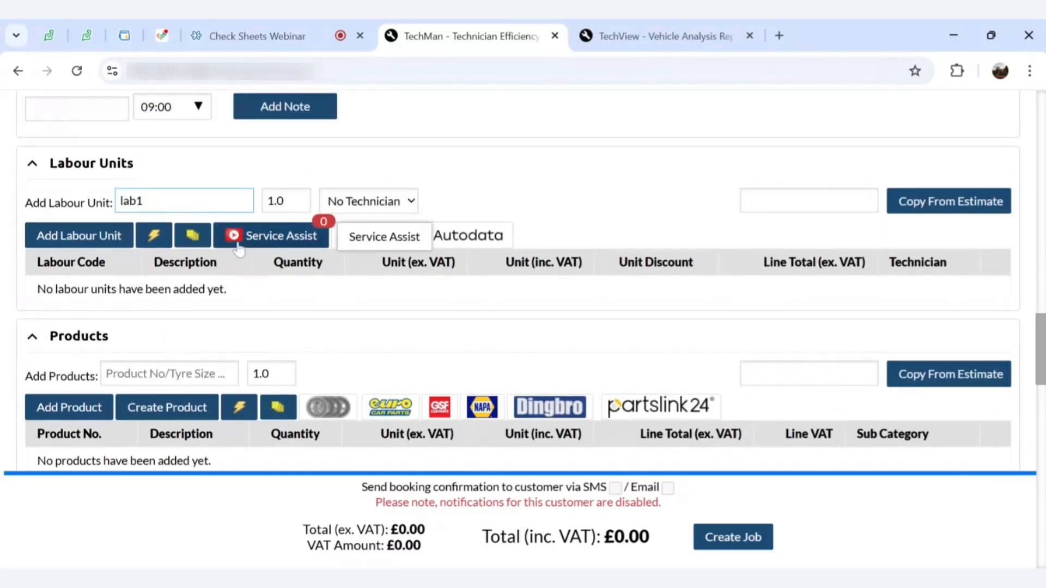
pyautogui.click(80, 245)
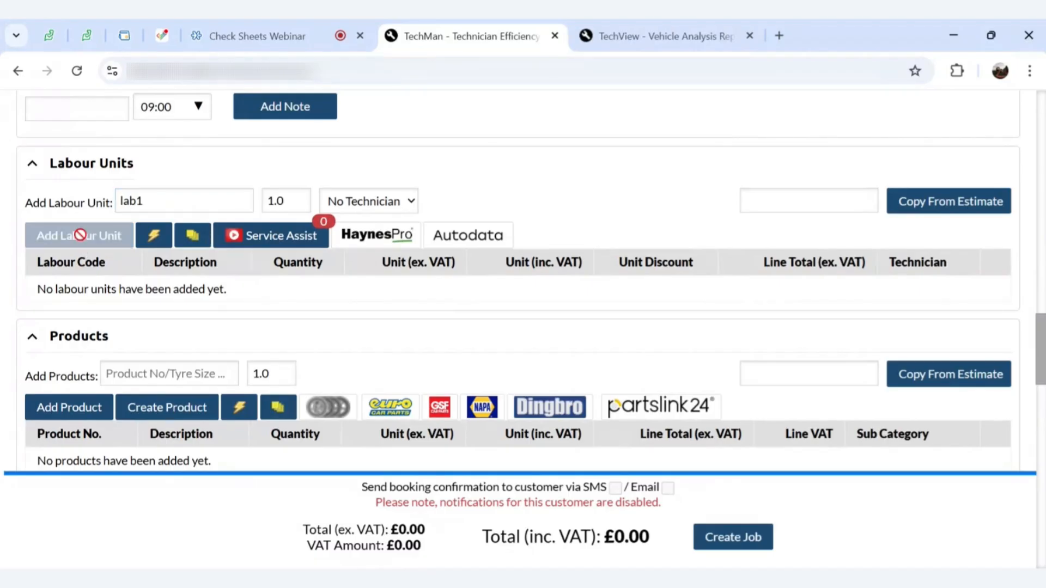
pyautogui.click(762, 278)
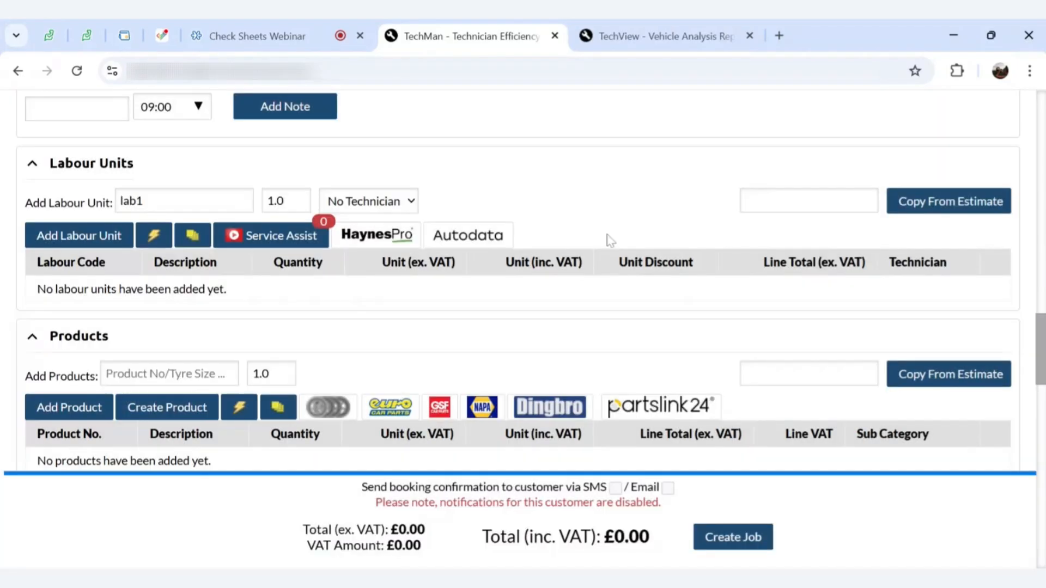
pyautogui.click(163, 201)
pyautogui.press('BackSpace')
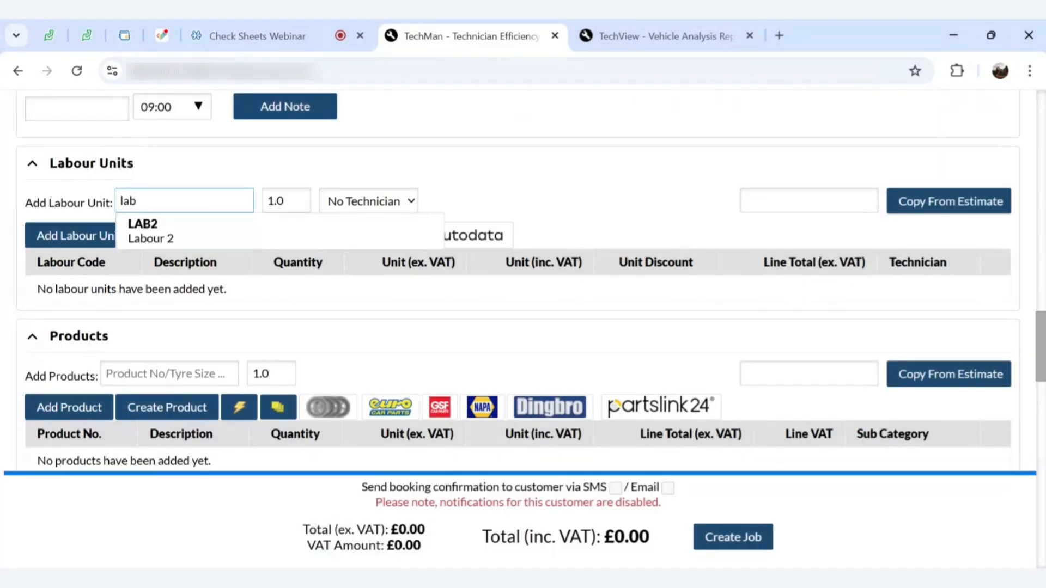
pyautogui.click(163, 225)
pyautogui.click(338, 202)
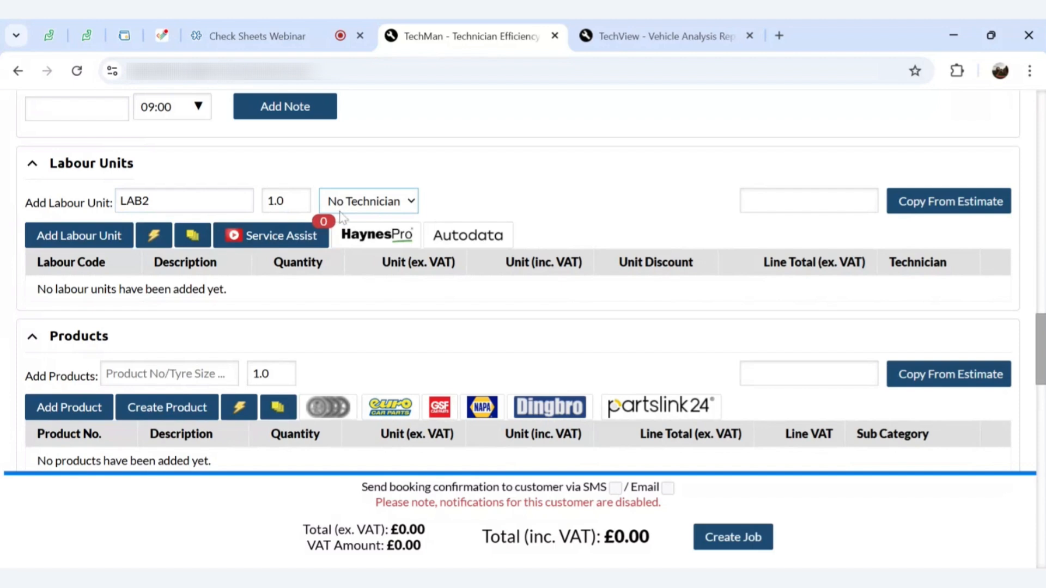
pyautogui.click(347, 261)
pyautogui.click(112, 237)
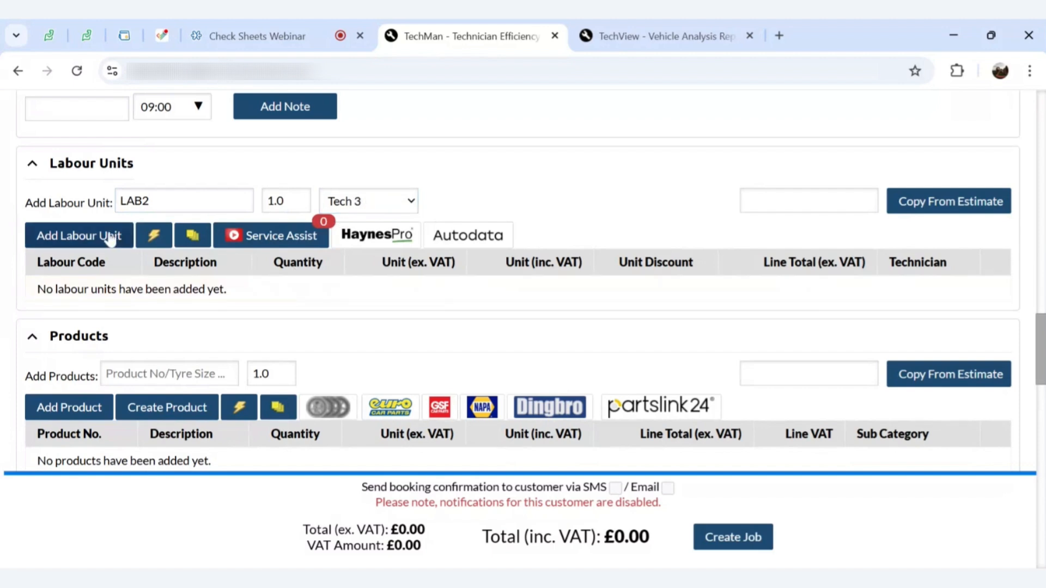
pyautogui.scroll(-8, 600, 293)
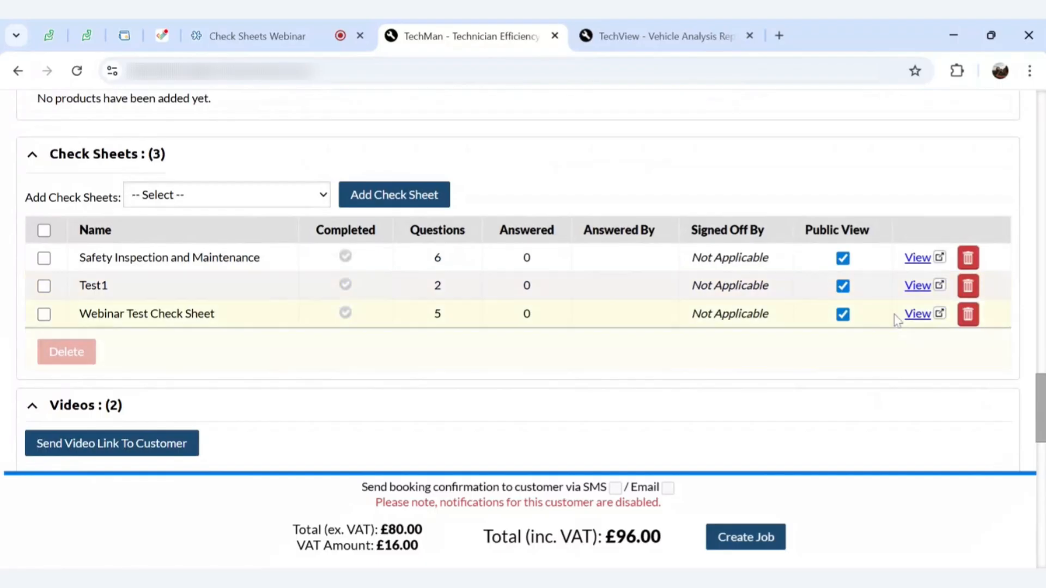
# Delete the Test1 and Safety Inspection and Maintenance check sheets from the job
pyautogui.click(965, 288)
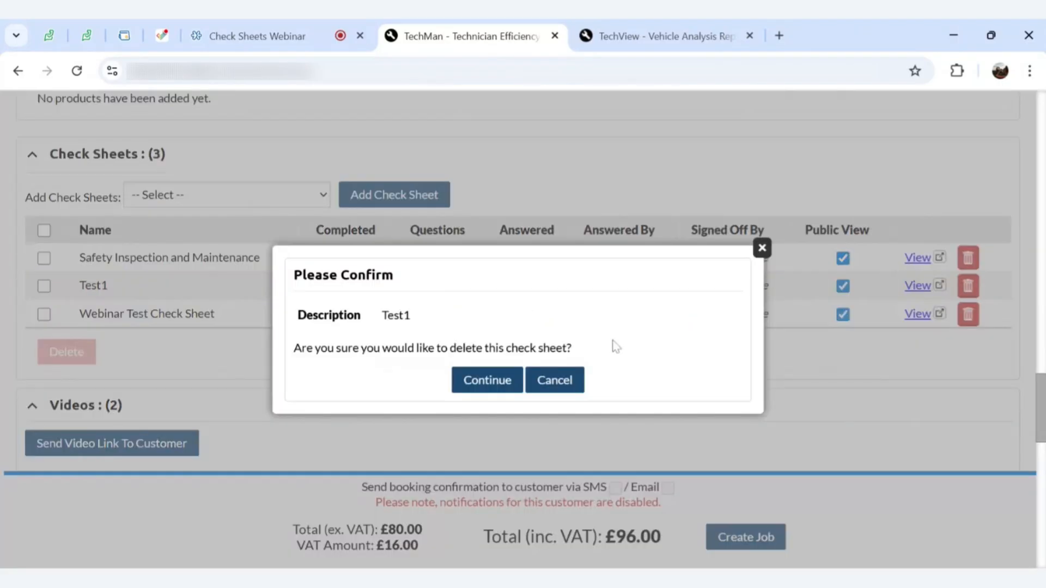
pyautogui.click(497, 381)
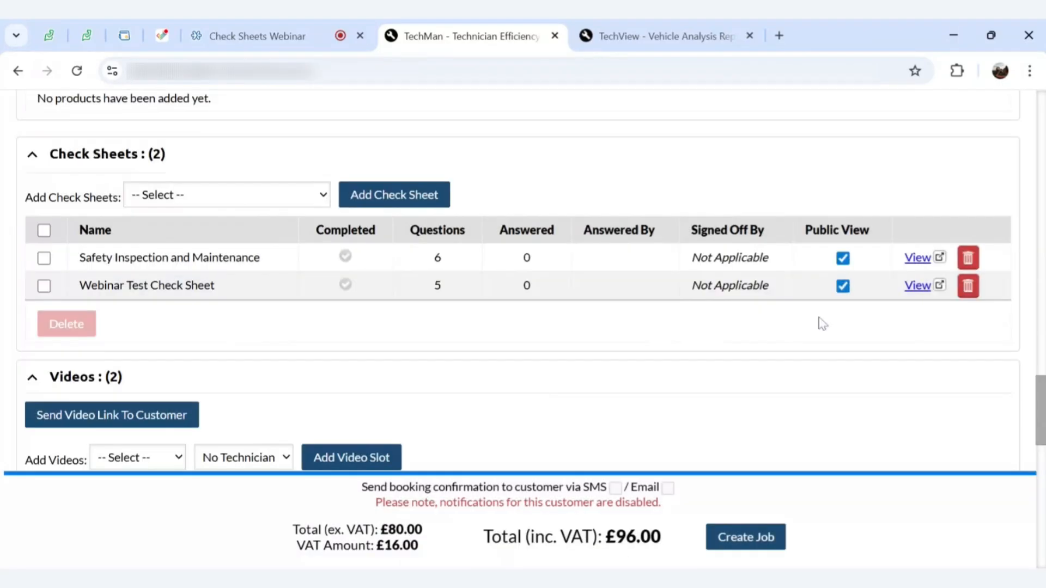
pyautogui.click(967, 259)
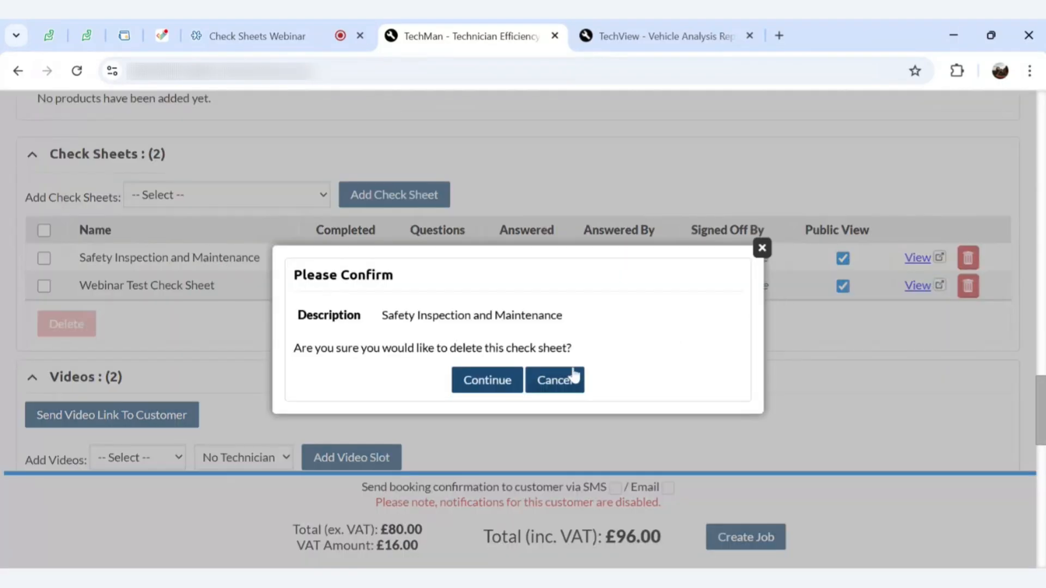
pyautogui.click(499, 380)
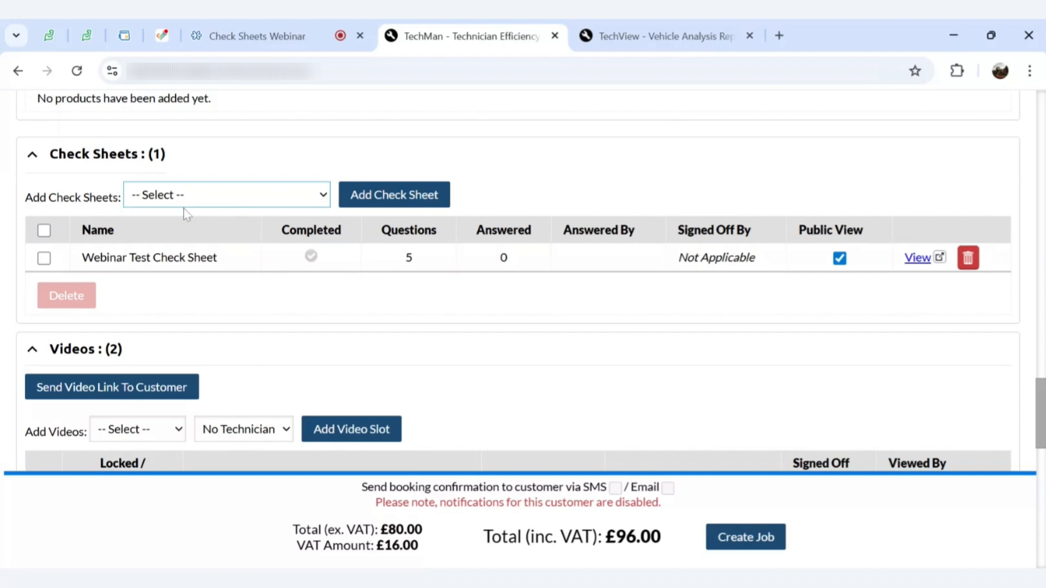
# Add the Webinar Test Check Sheet to the new job
pyautogui.click(218, 220)
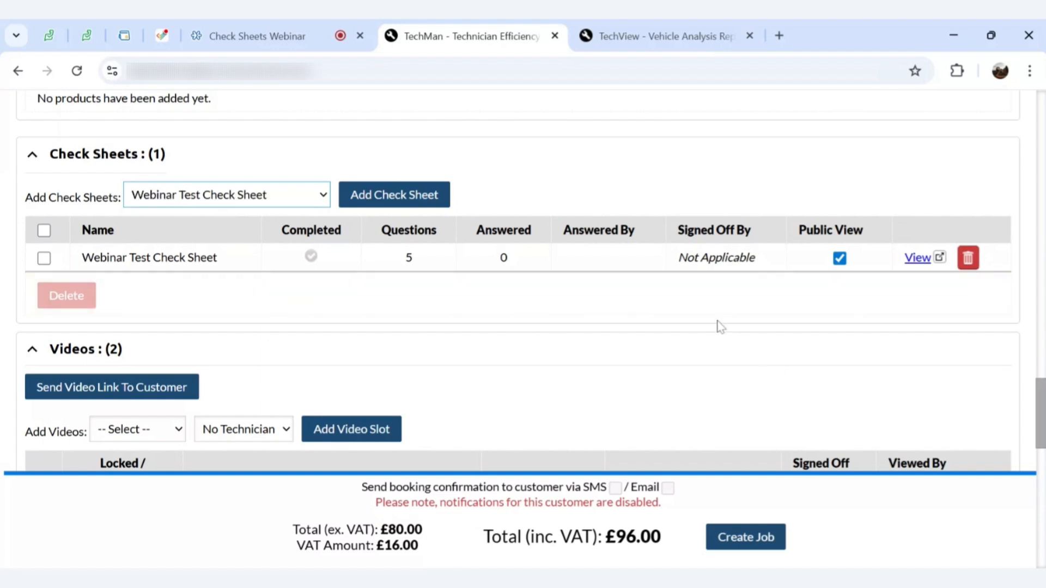
pyautogui.scroll(-10, 661, 282)
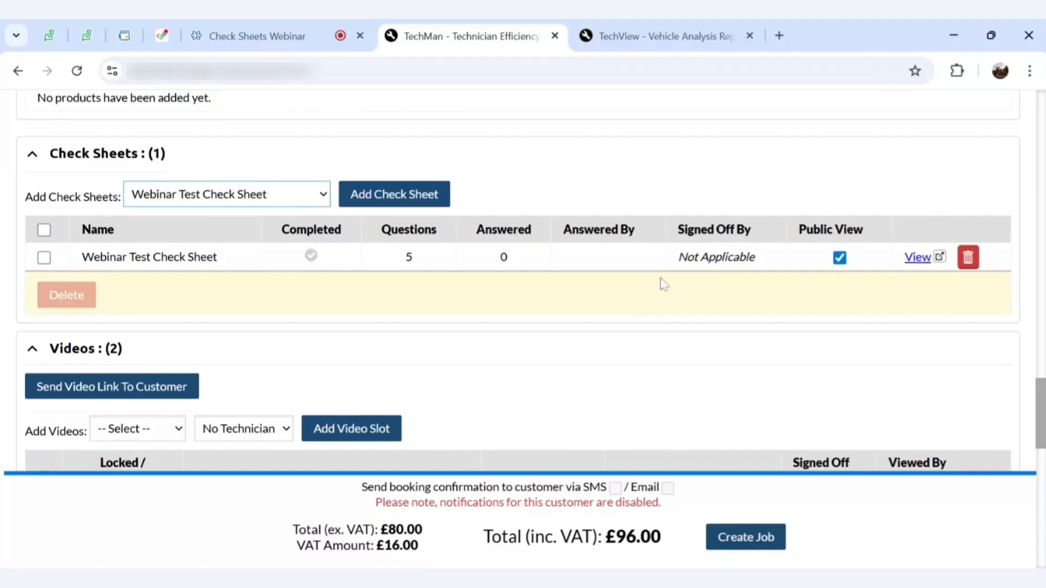
pyautogui.scroll(-6, 661, 282)
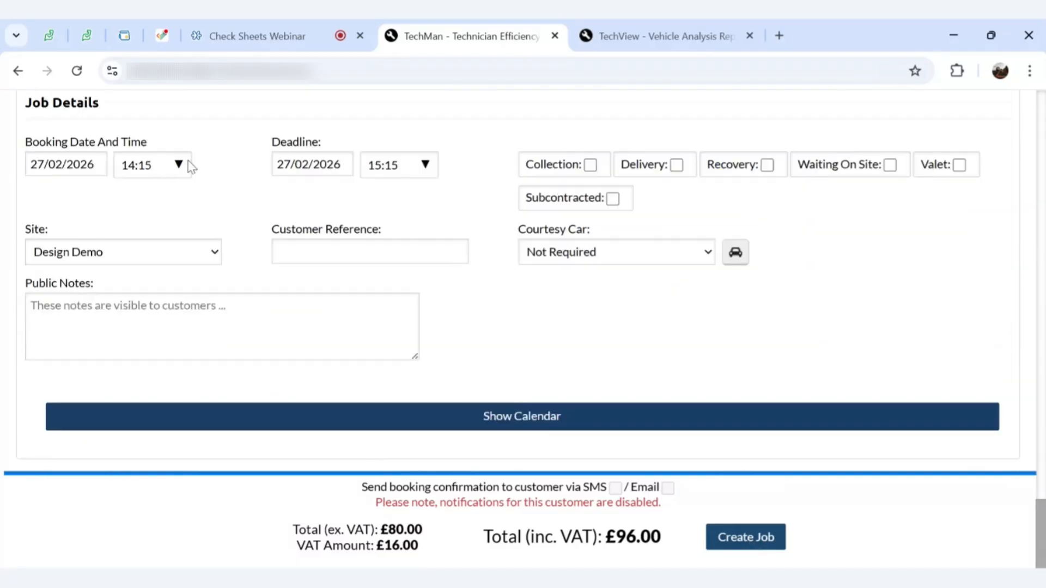
# Change the booking time from 14:15 to 15:00 and create the job, saved as MWJ100153
pyautogui.click(180, 165)
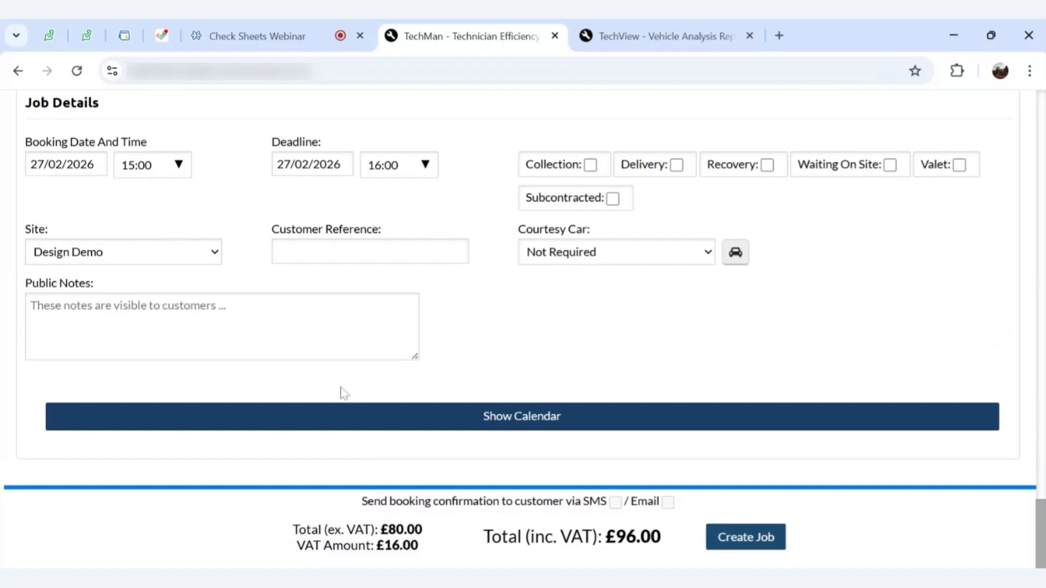
pyautogui.click(725, 550)
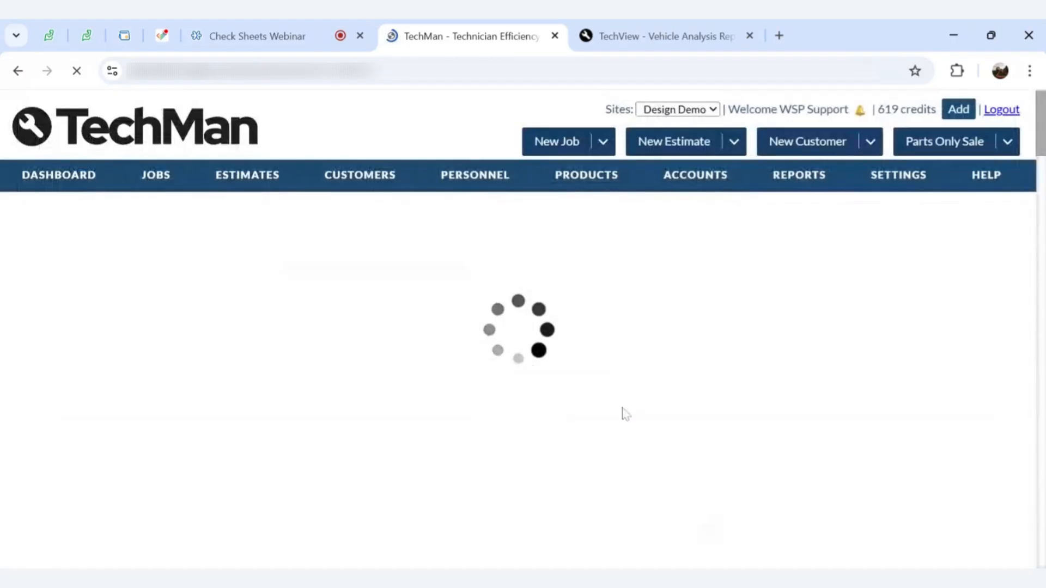
pyautogui.scroll(-5, 439, 273)
pyautogui.scroll(-6, 523, 294)
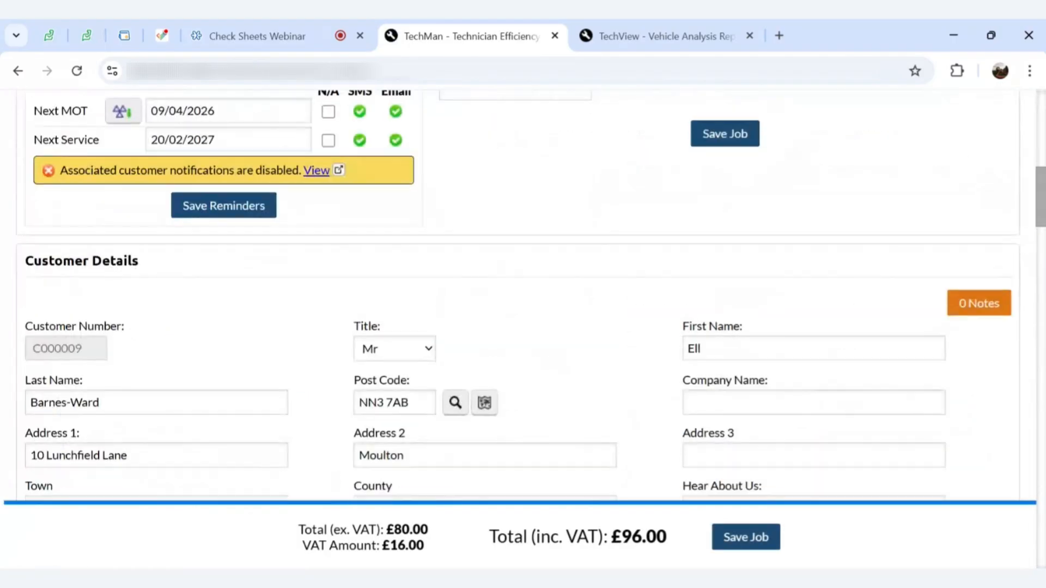
pyautogui.scroll(7, 523, 295)
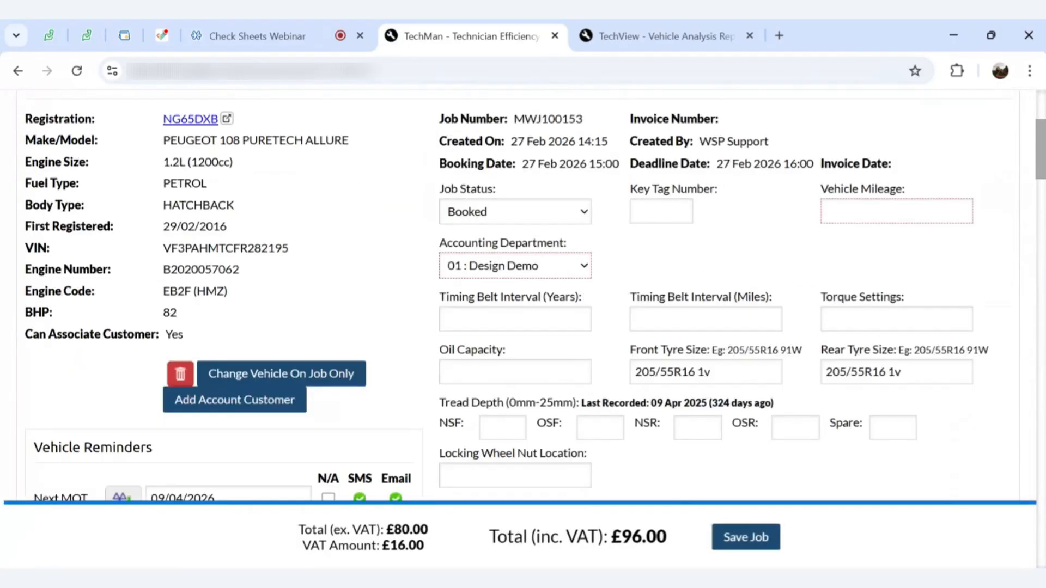
pyautogui.scroll(3, 523, 294)
pyautogui.scroll(1, 523, 294)
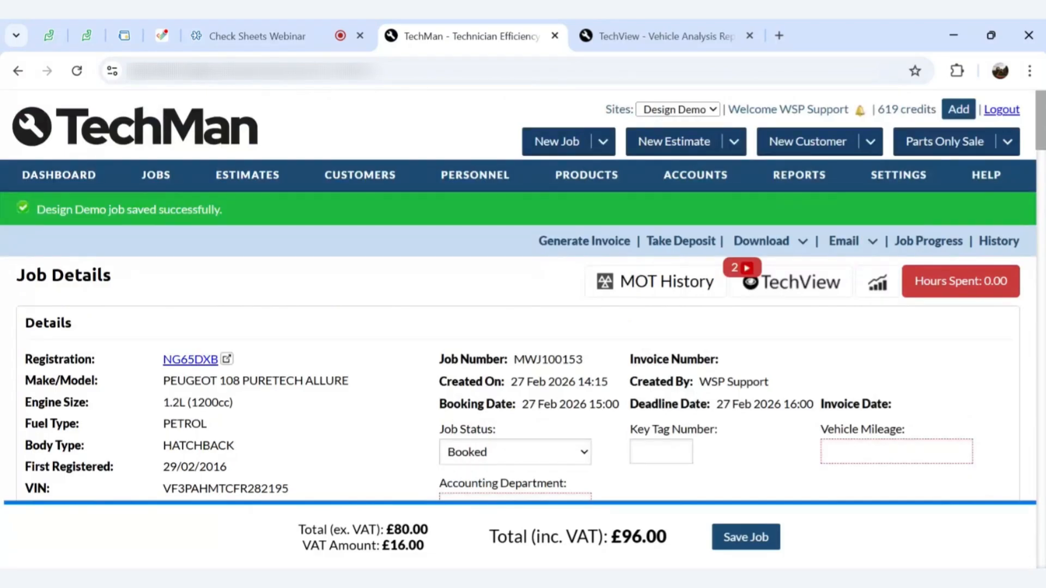
# Switch to TechView and log in as the technician
pyautogui.click(616, 38)
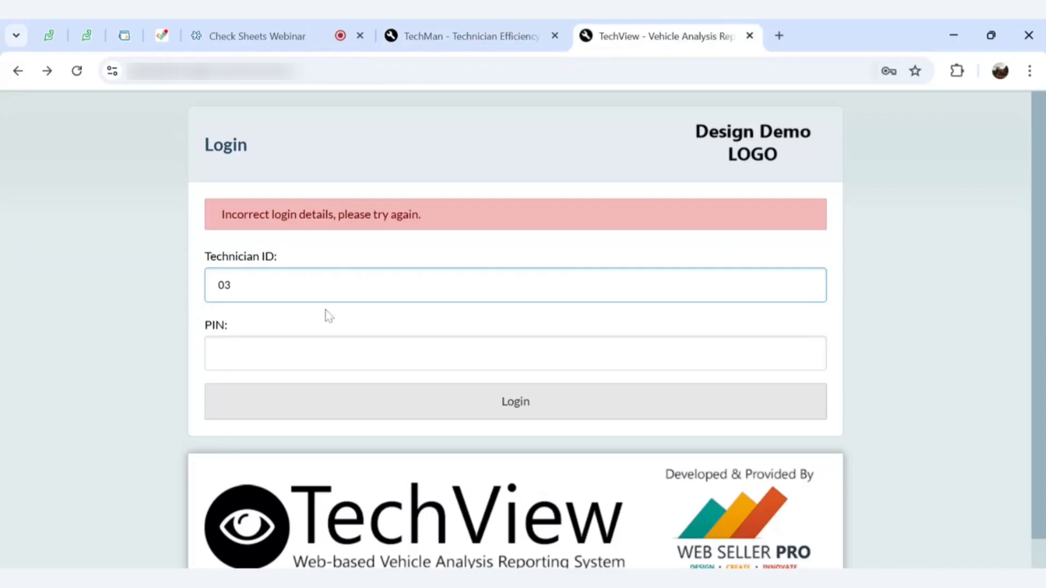
pyautogui.click(464, 407)
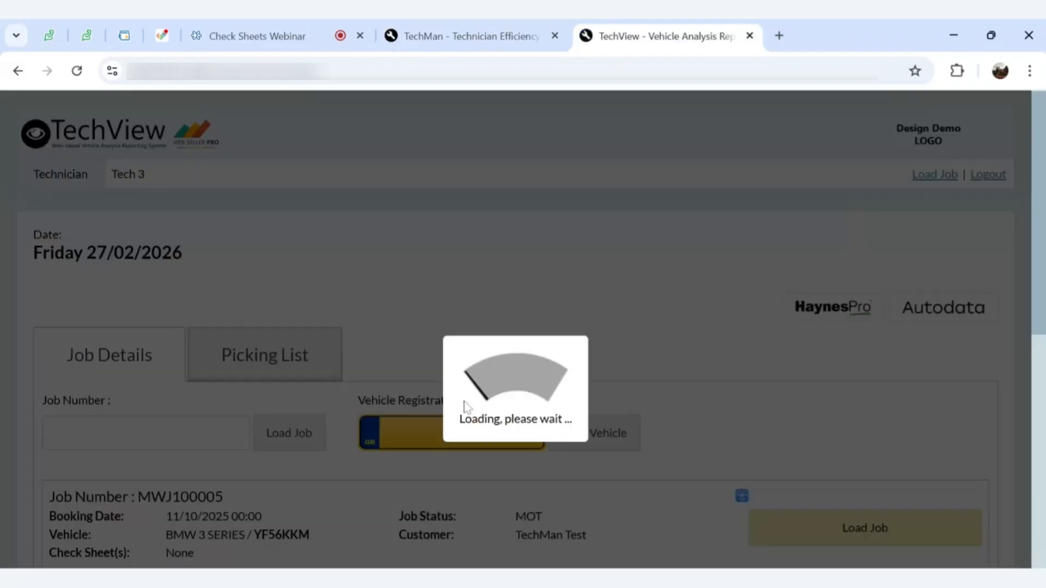
pyautogui.scroll(-6, 464, 404)
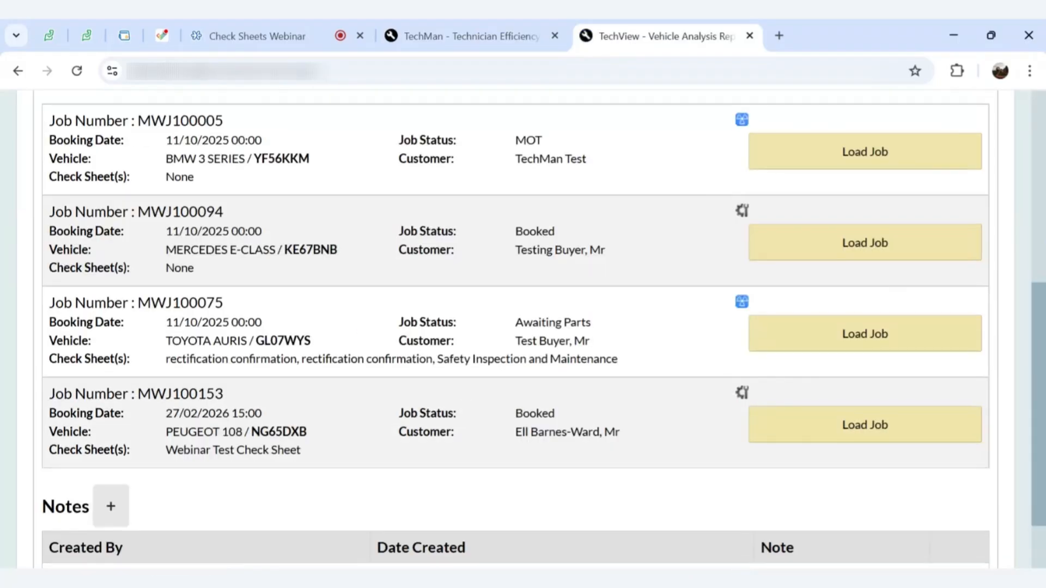
pyautogui.scroll(1, 515, 329)
pyautogui.scroll(-1, 516, 329)
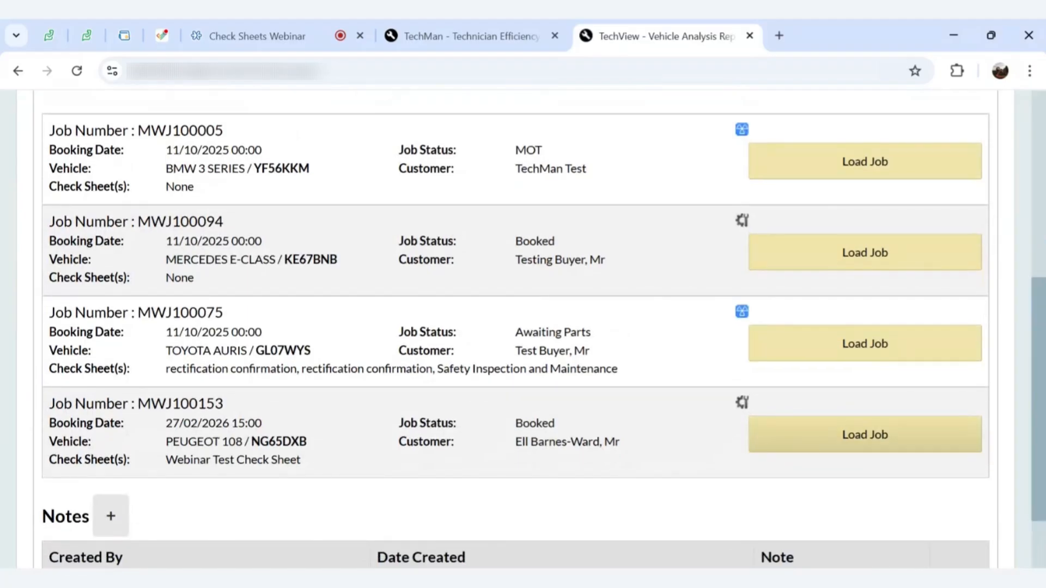
# Load Peugeot 108 job MWJ100153 and view its Webinar Test Check Sheet at 0 of 5 checks
pyautogui.click(810, 442)
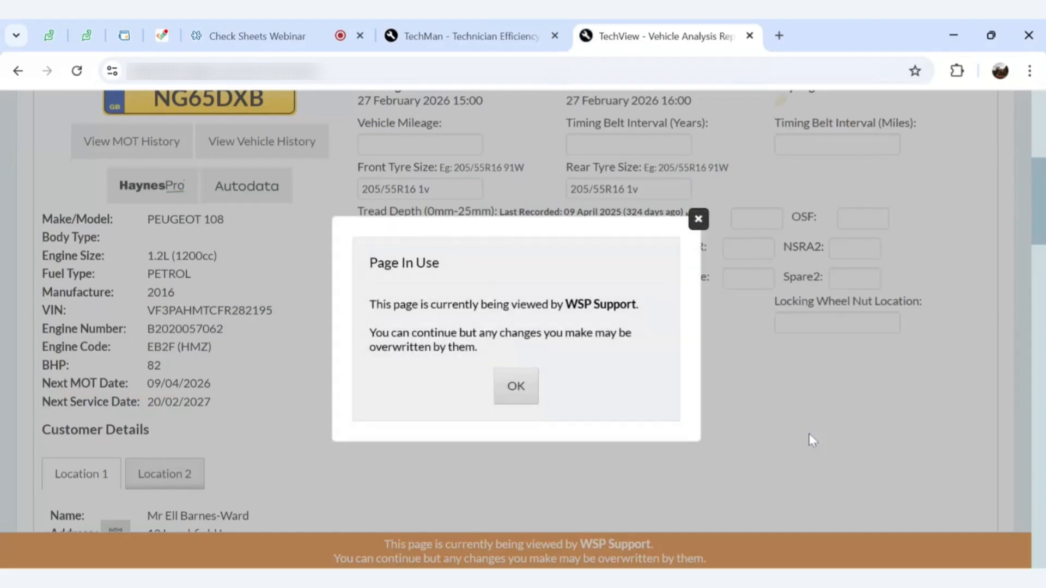
pyautogui.click(699, 219)
pyautogui.scroll(2, 681, 363)
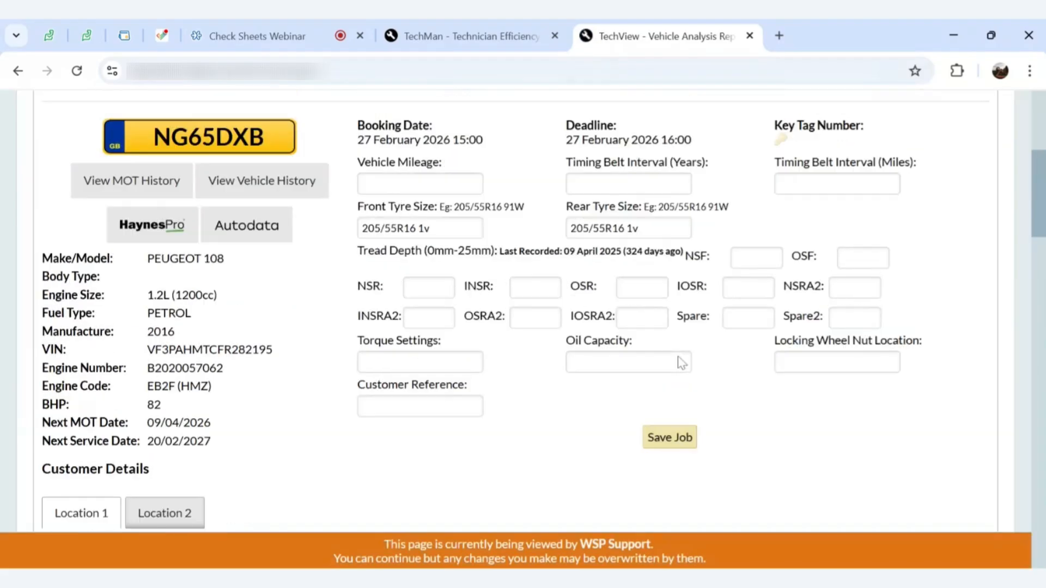
pyautogui.scroll(-8, 681, 363)
pyautogui.scroll(-3, 681, 363)
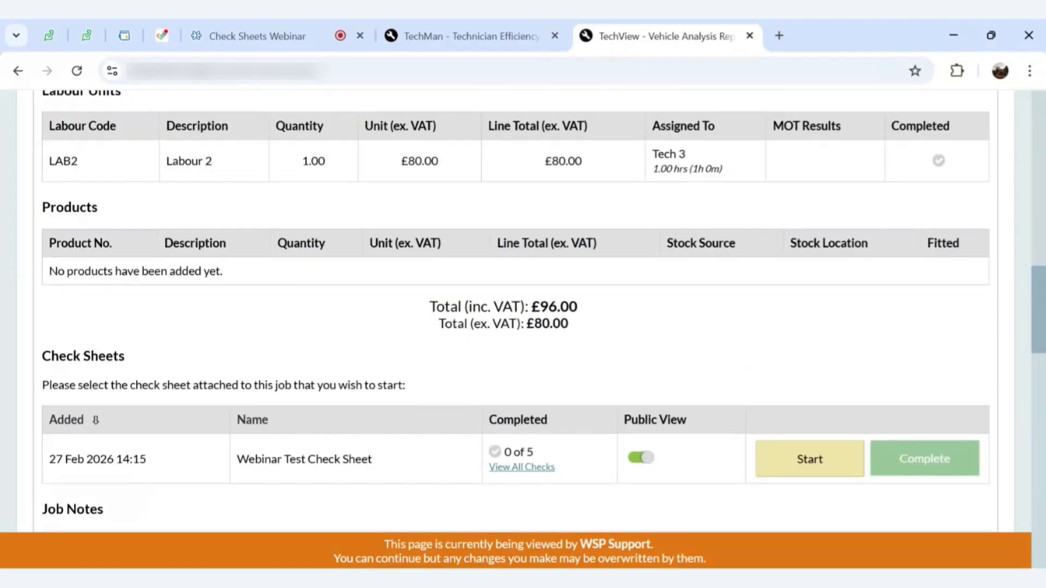
pyautogui.scroll(5, 681, 363)
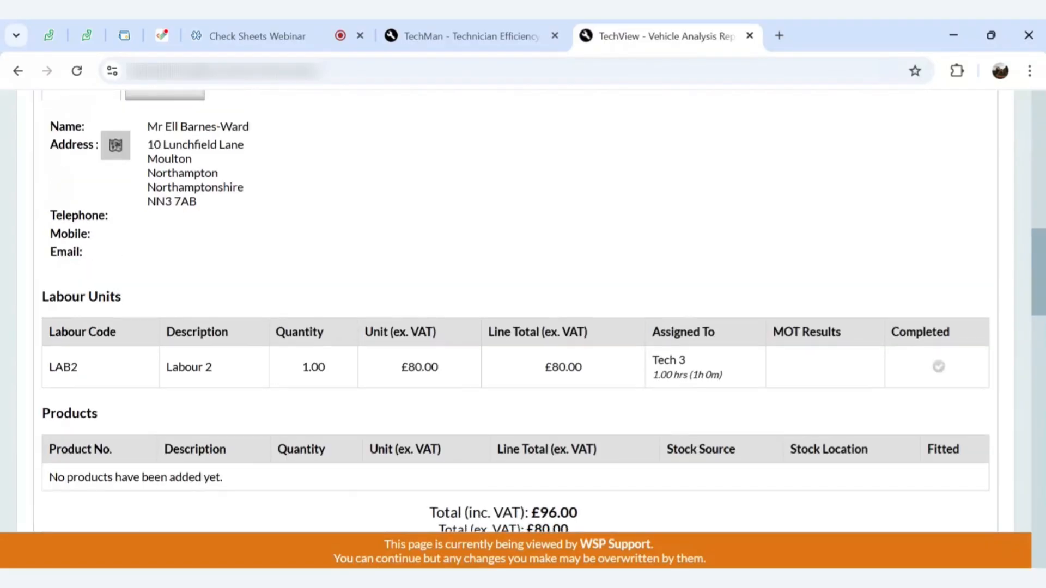
pyautogui.scroll(-5, 523, 311)
pyautogui.scroll(-2, 523, 311)
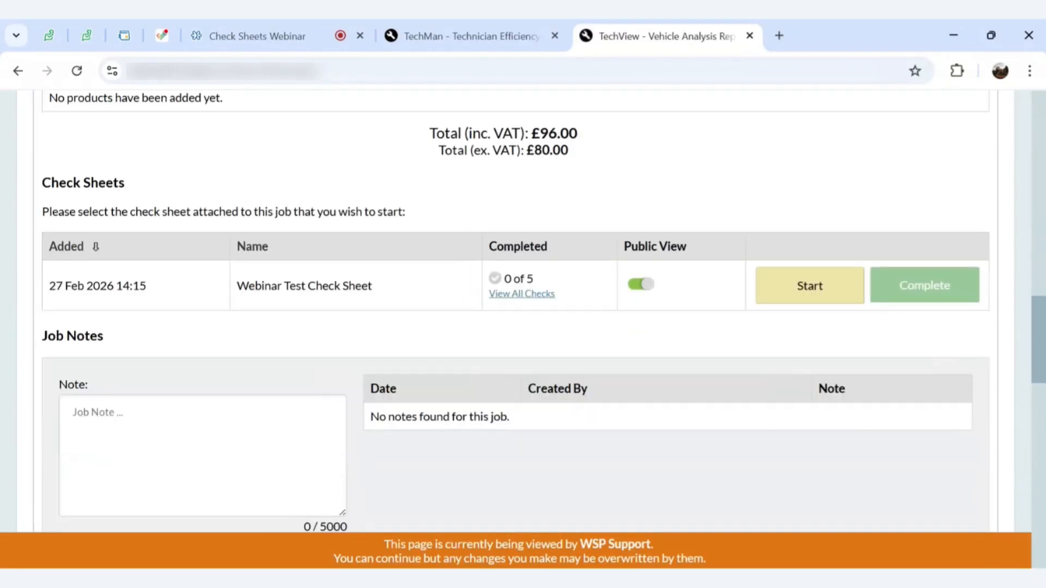
pyautogui.scroll(1, 523, 310)
pyautogui.scroll(-1, 523, 310)
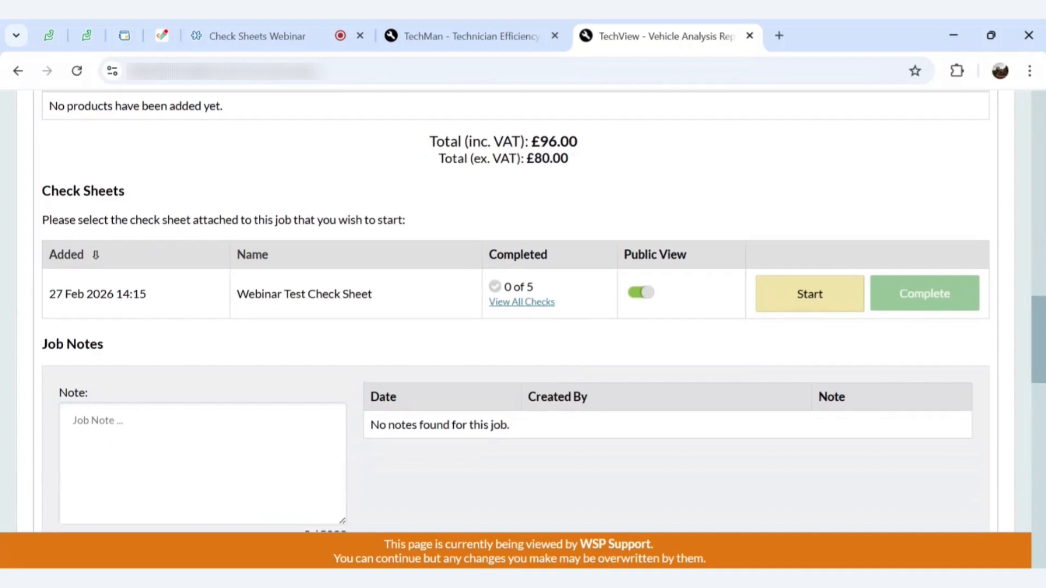
pyautogui.scroll(10, 523, 311)
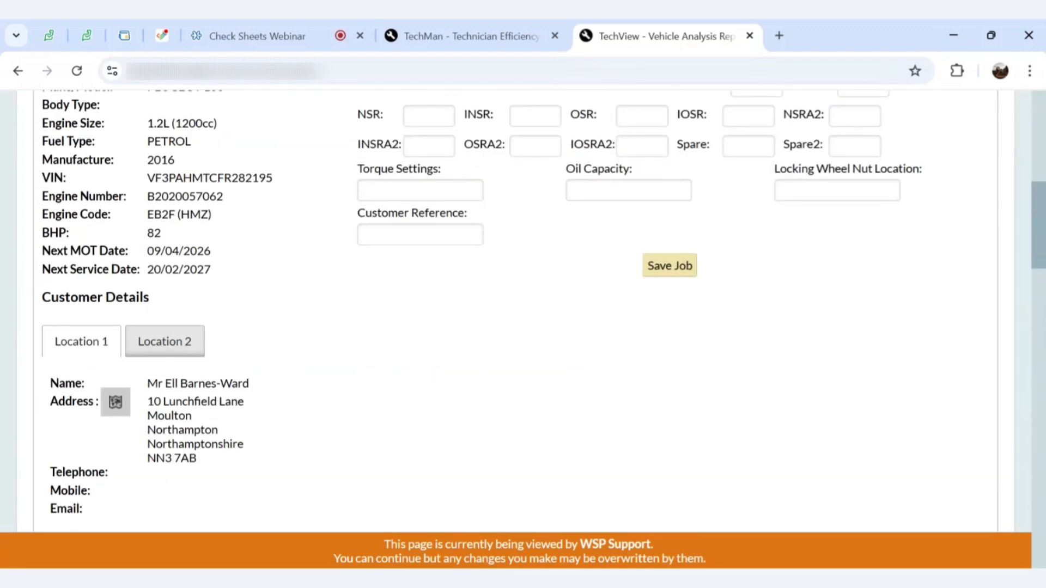
pyautogui.scroll(-10, 523, 311)
pyautogui.scroll(-1, 524, 311)
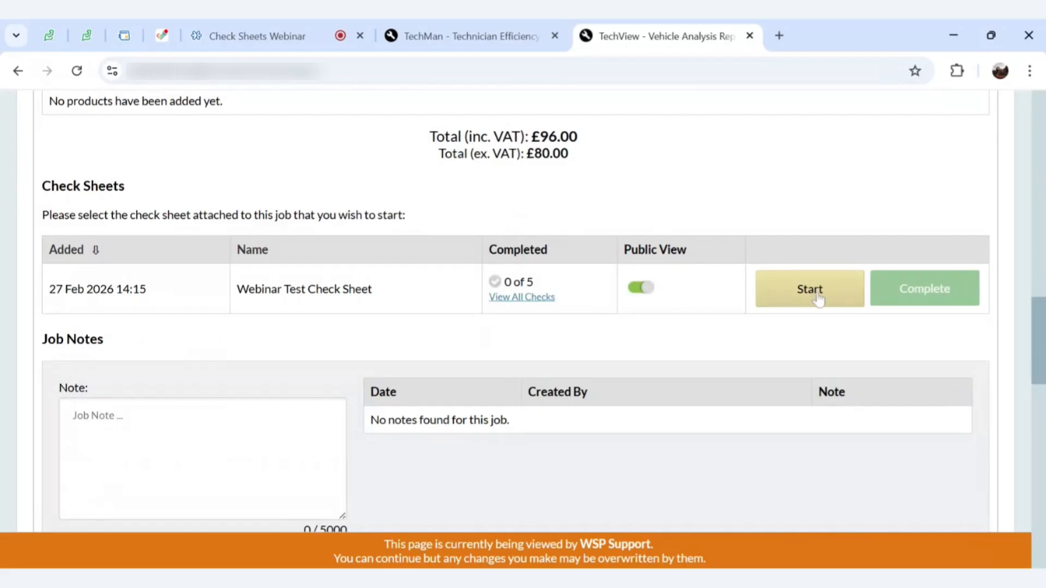
# Start filling in the Webinar Test Check Sheet
pyautogui.click(817, 298)
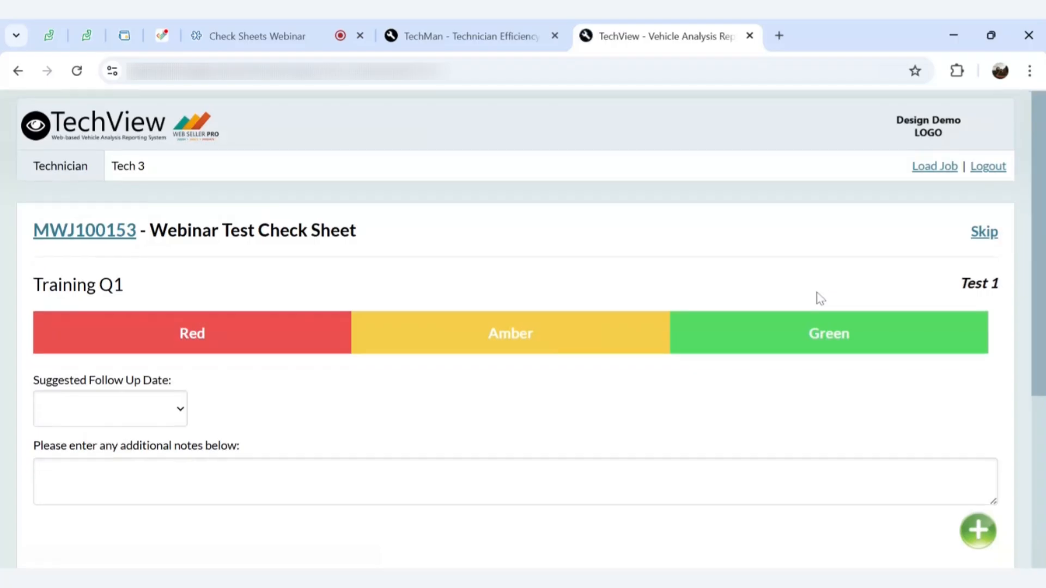
pyautogui.scroll(-3, 817, 298)
pyautogui.scroll(1, 818, 298)
pyautogui.scroll(-2, 817, 299)
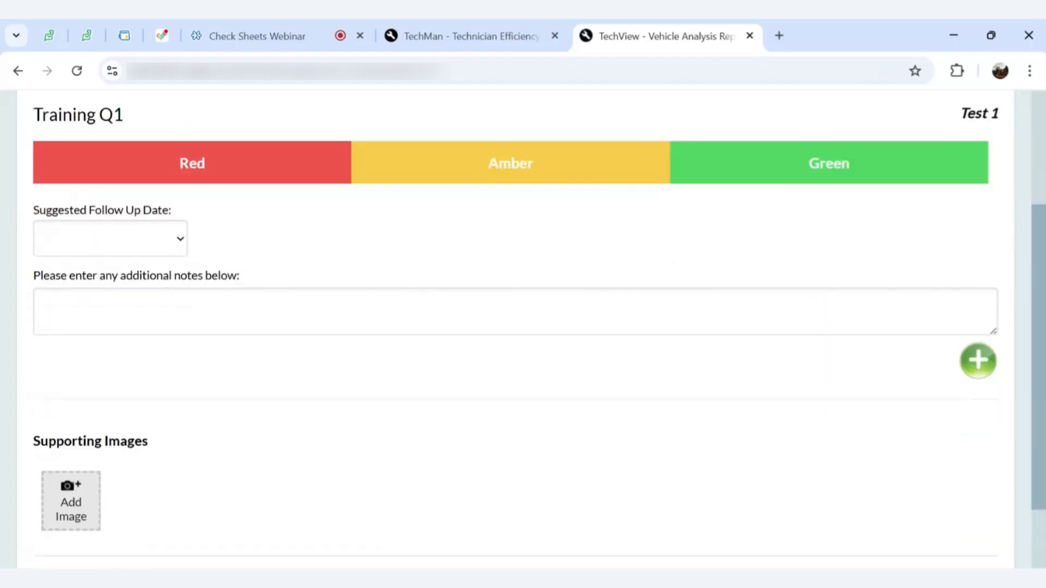
pyautogui.scroll(-1, 540, 331)
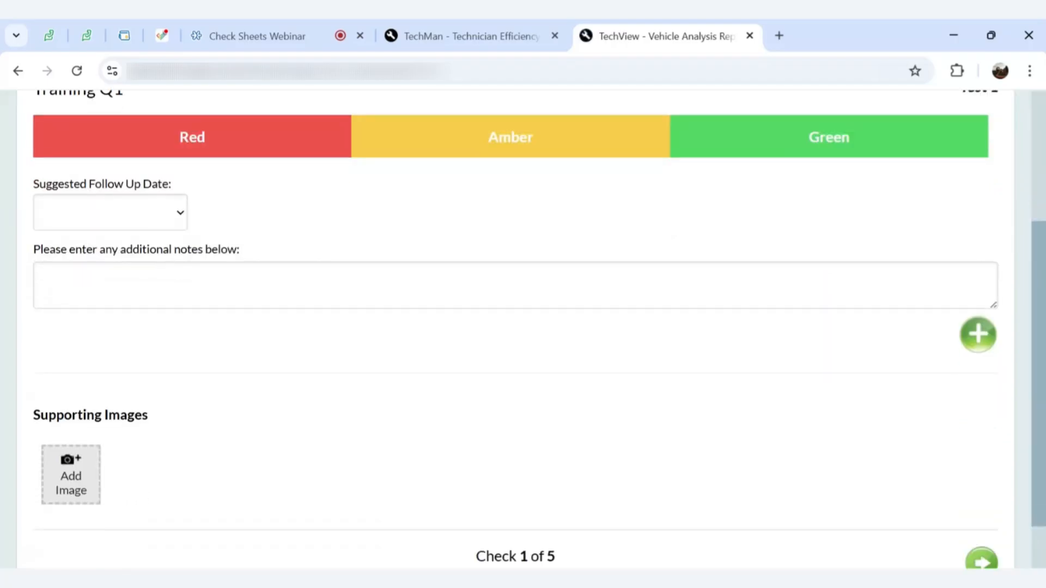
# Rate Training Q1 as Green and advance to check 2 of 5
pyautogui.click(777, 140)
pyautogui.scroll(-2, 825, 222)
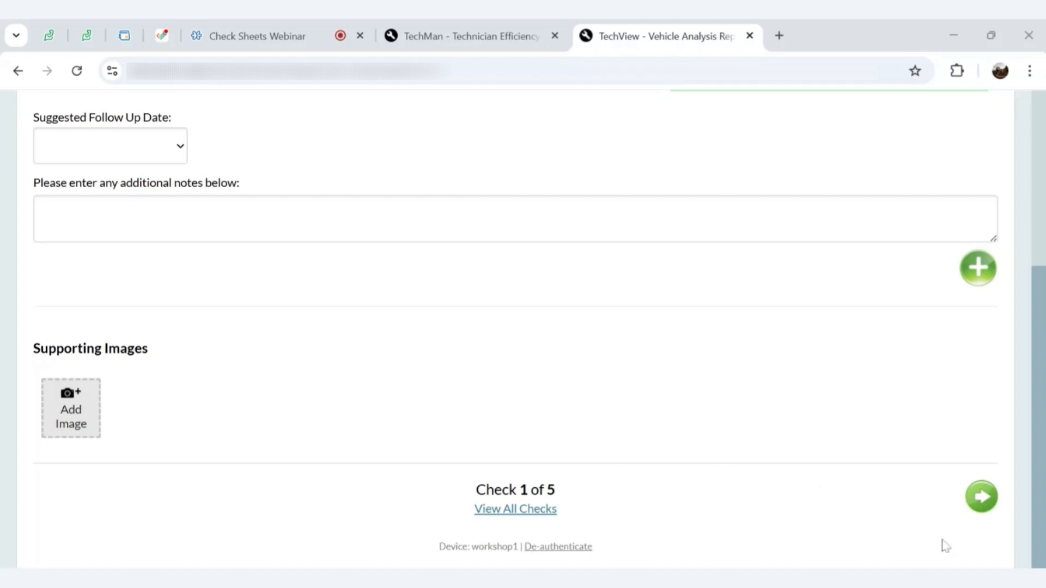
pyautogui.scroll(3, 899, 343)
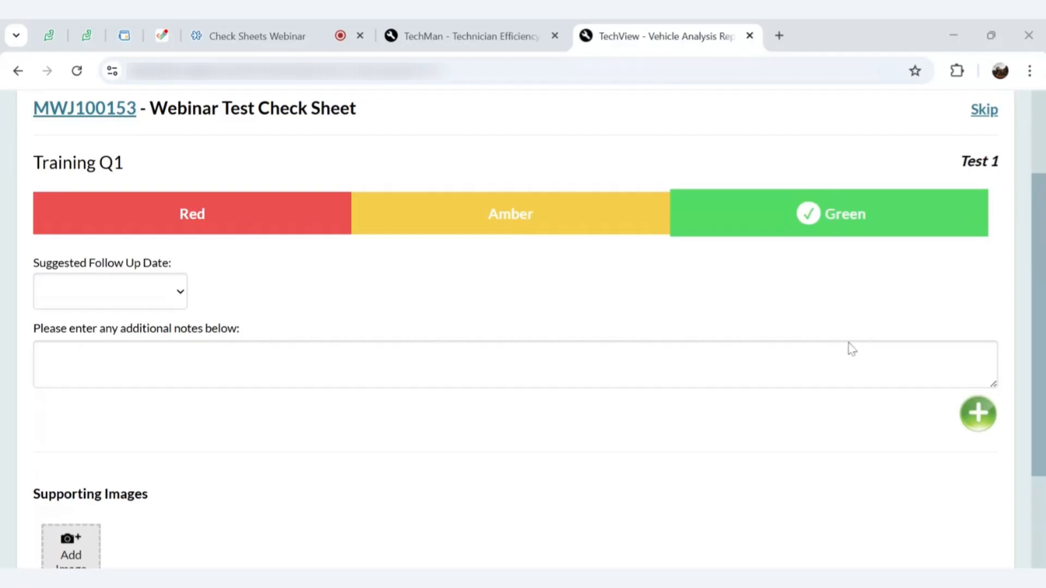
pyautogui.scroll(-3, 850, 348)
pyautogui.click(981, 497)
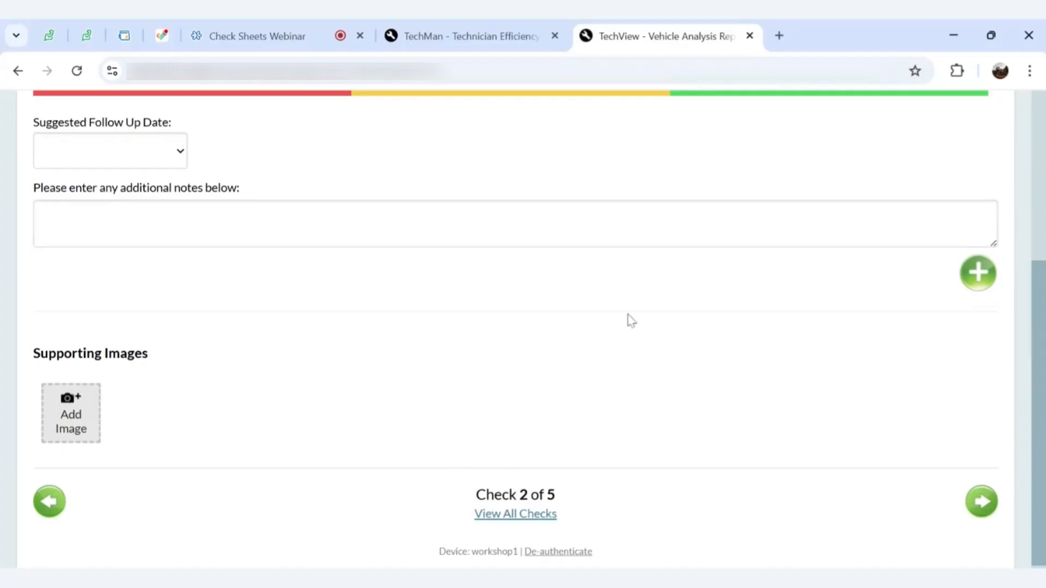
# Begin attaching a supporting image to the Training Q2 check
pyautogui.scroll(3, 727, 397)
pyautogui.scroll(-2, 743, 376)
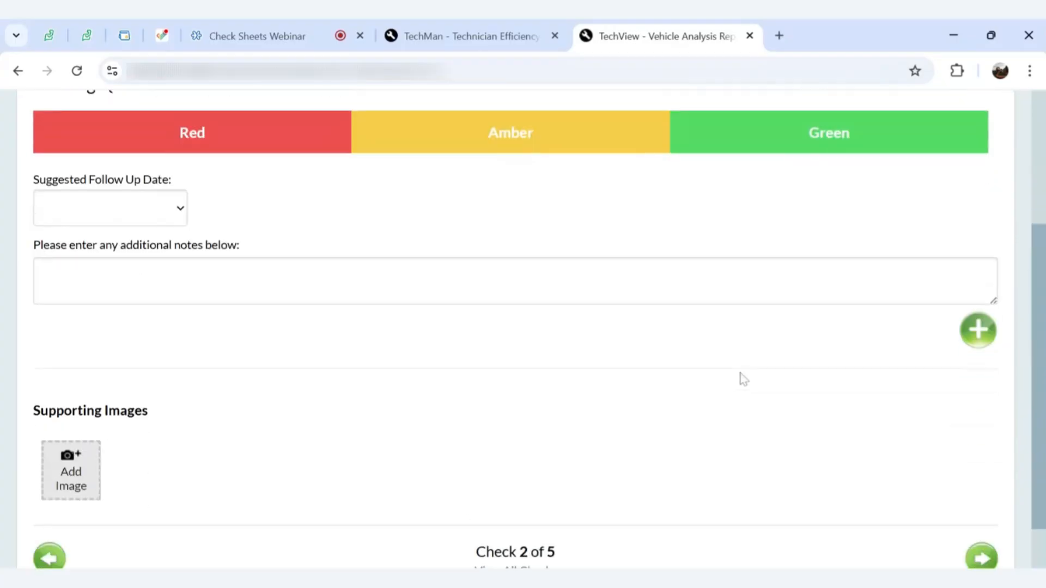
pyautogui.scroll(1, 743, 380)
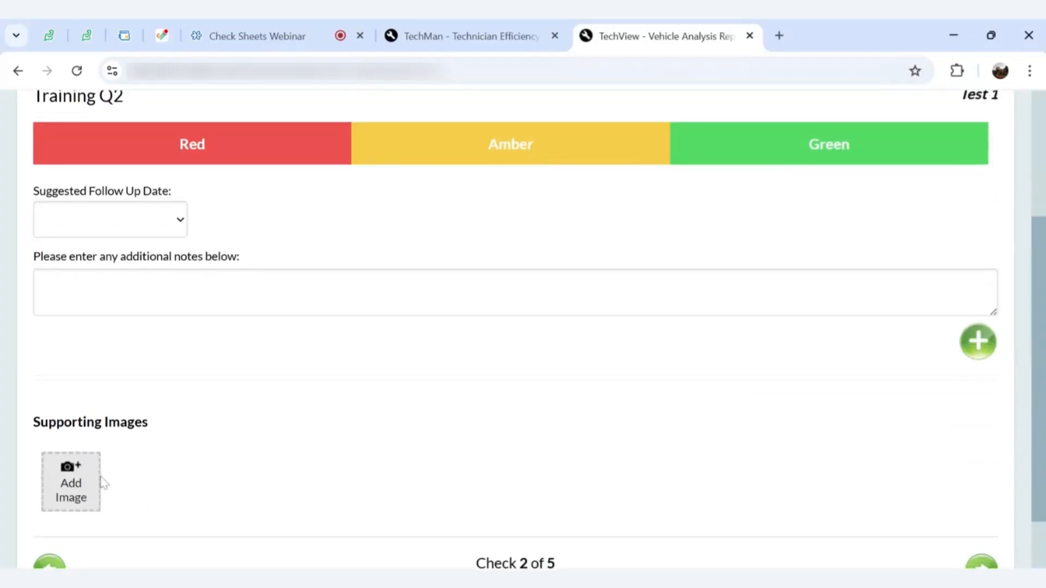
pyautogui.click(75, 502)
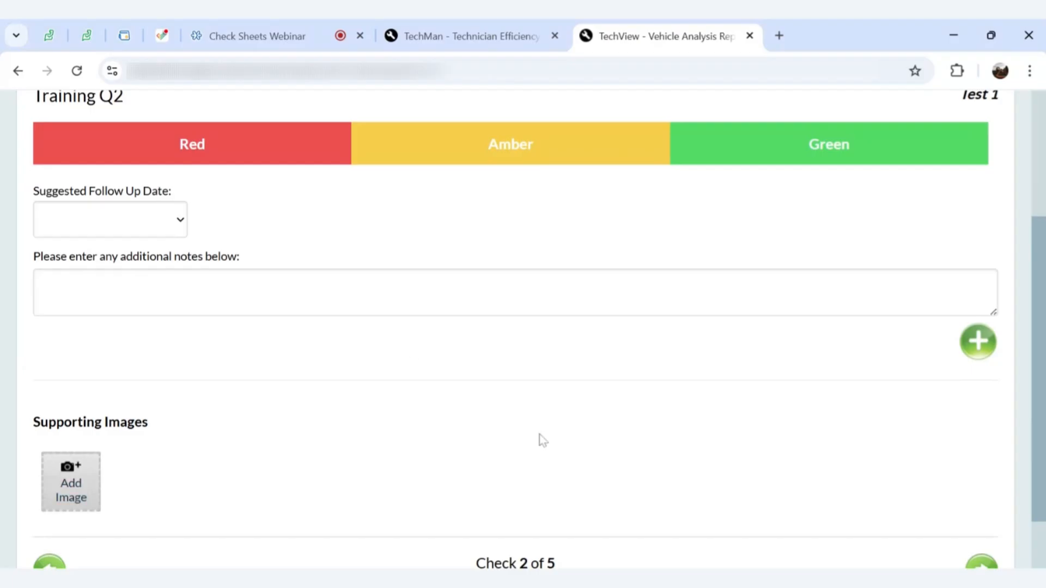
pyautogui.scroll(2, 540, 434)
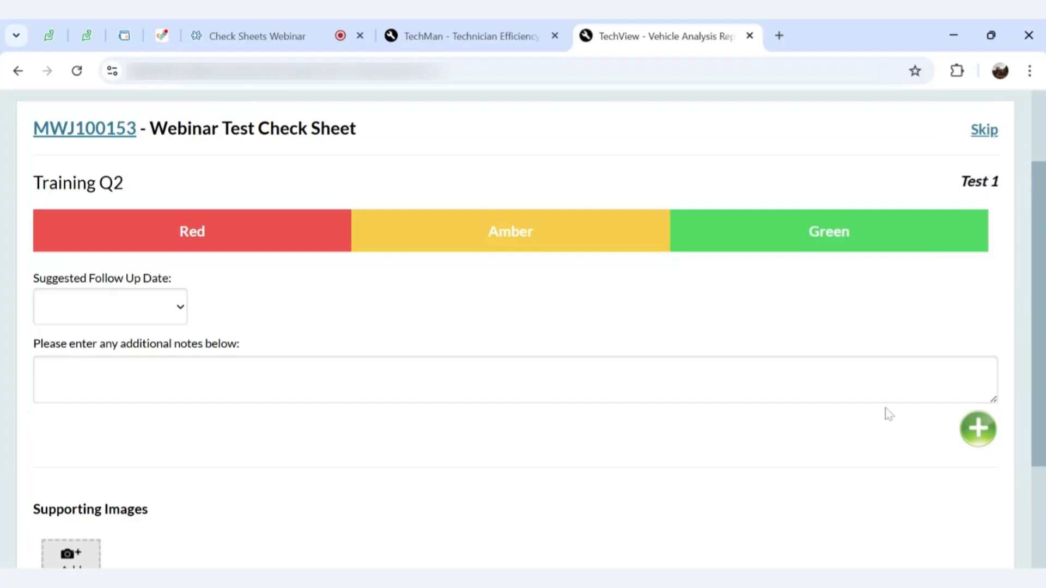
pyautogui.scroll(-1, 883, 409)
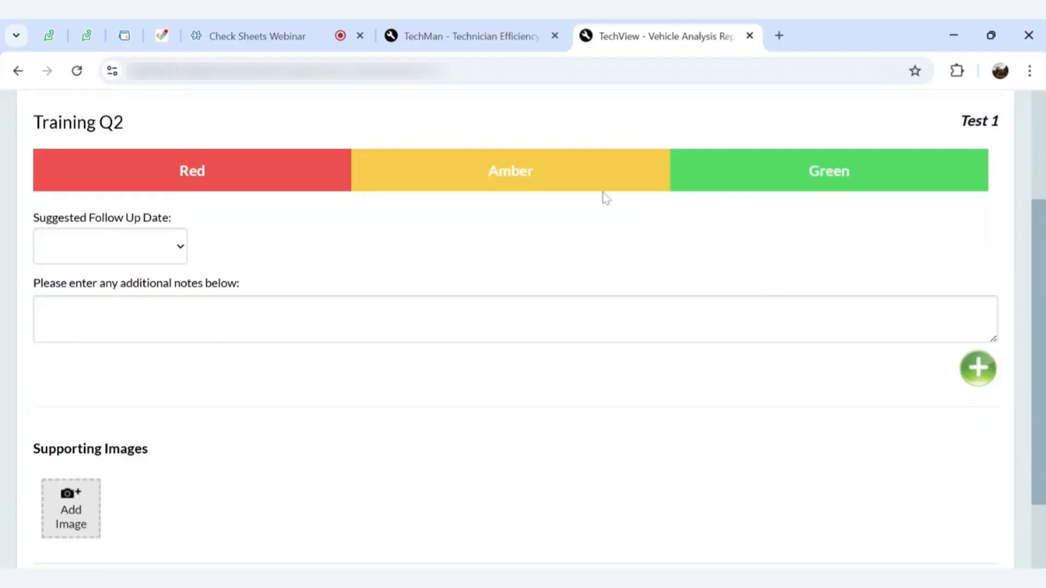
# Rate Training Q2 Amber with the note 'Test Comment' and advance to Training Q3
pyautogui.click(555, 188)
pyautogui.click(494, 311)
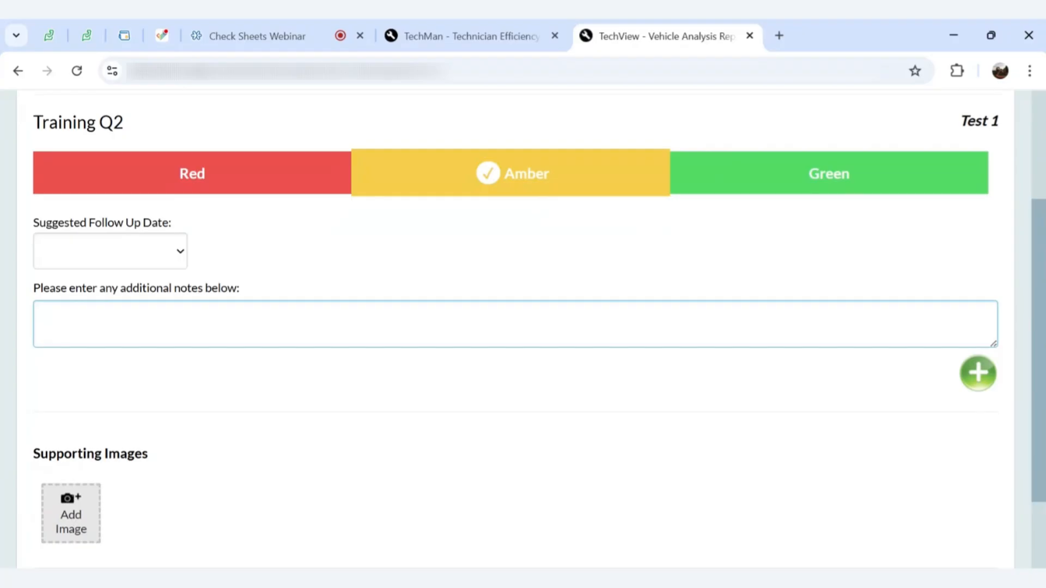
pyautogui.write('Test Comment')
pyautogui.scroll(-2, 920, 444)
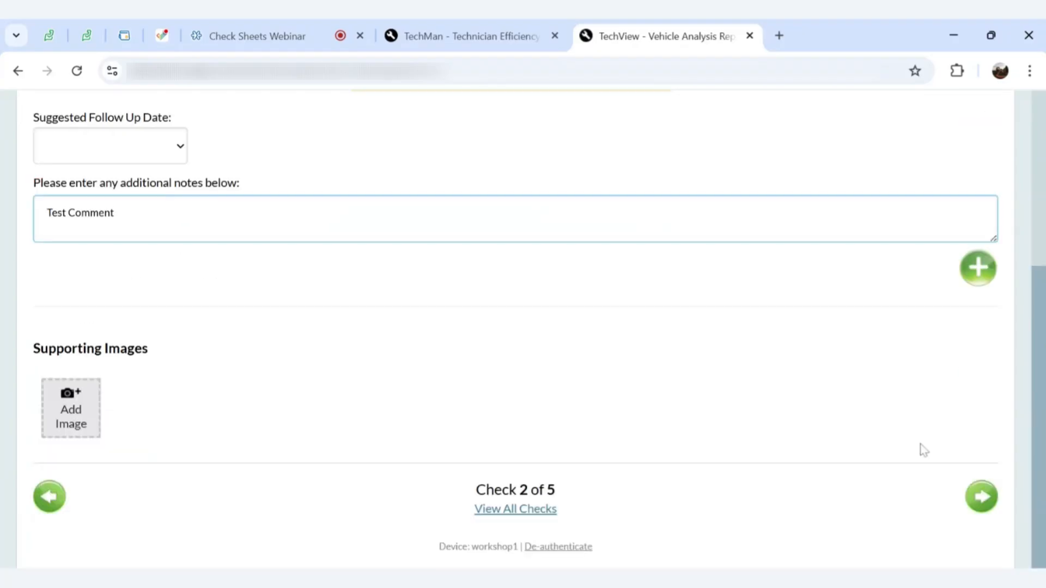
pyautogui.click(980, 504)
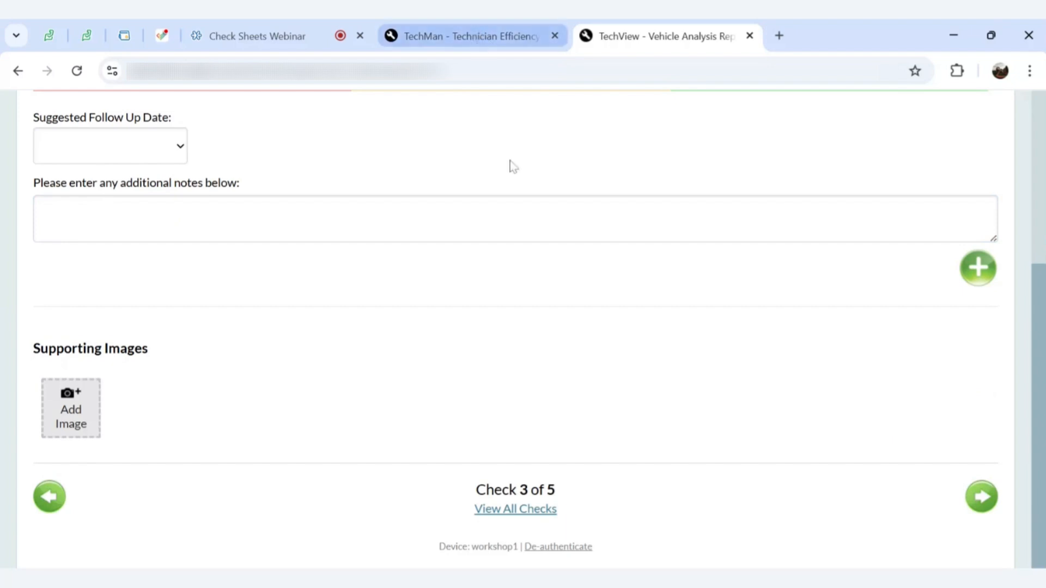
pyautogui.scroll(3, 549, 296)
pyautogui.scroll(2, 550, 296)
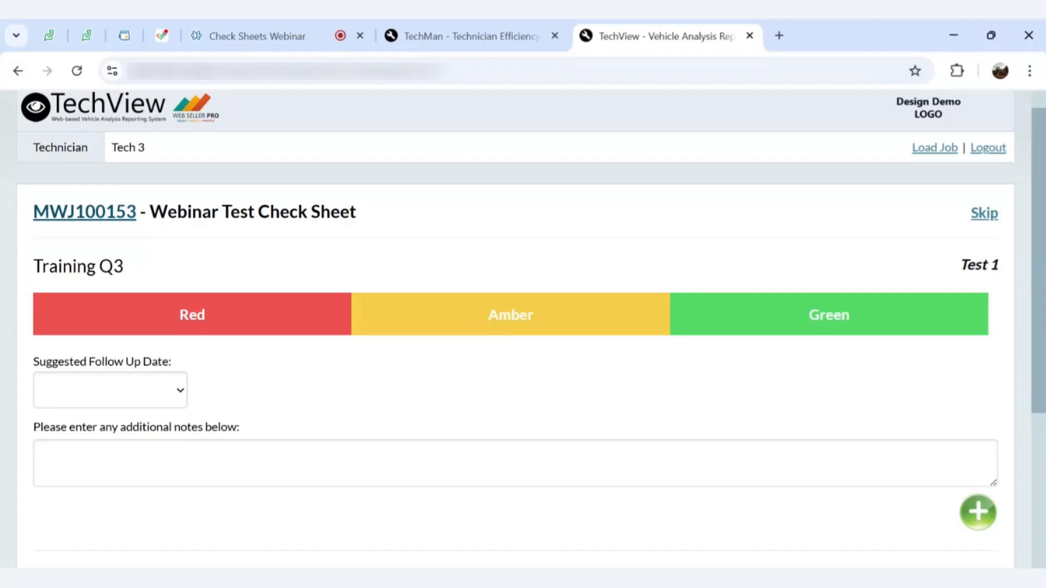
# Return to job MWJ100153's details page, dismissing the Page In Use warning
pyautogui.click(82, 216)
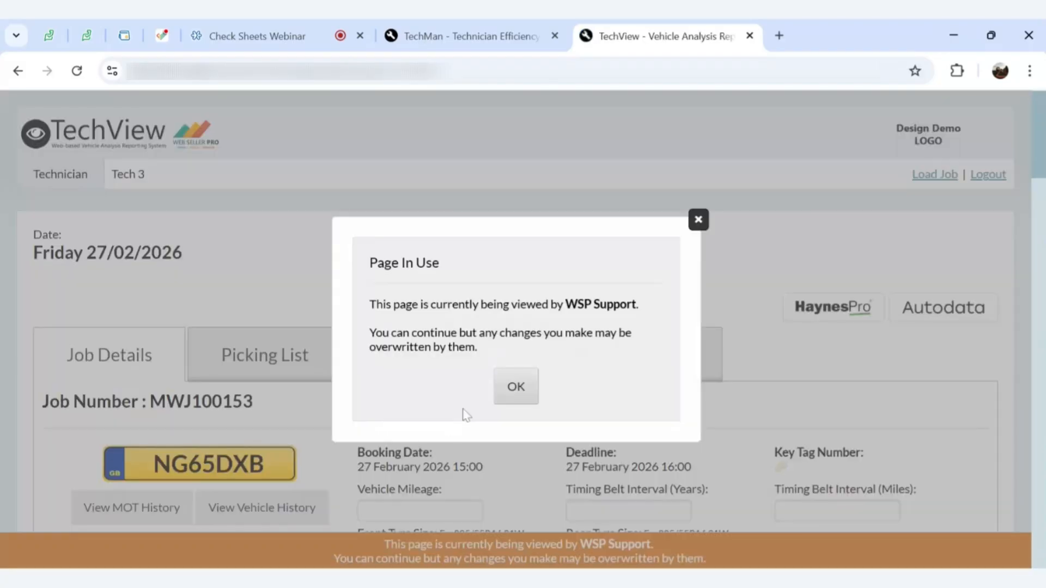
pyautogui.click(698, 220)
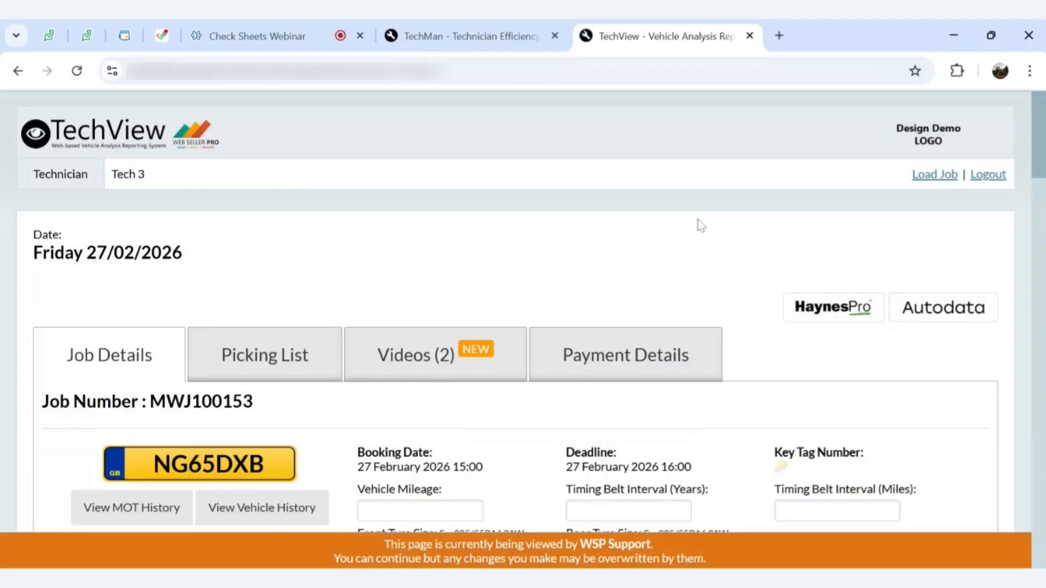
pyautogui.scroll(-5, 700, 329)
pyautogui.scroll(-7, 702, 332)
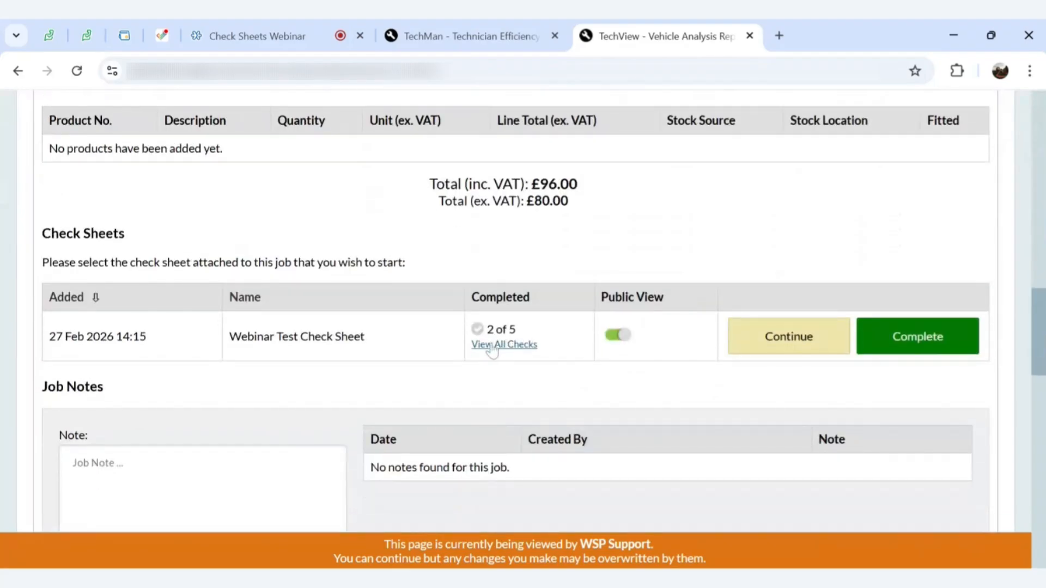
# View all checks on the sheet: 2 of 5 completed, Q1 Green and Q2 Amber
pyautogui.click(497, 345)
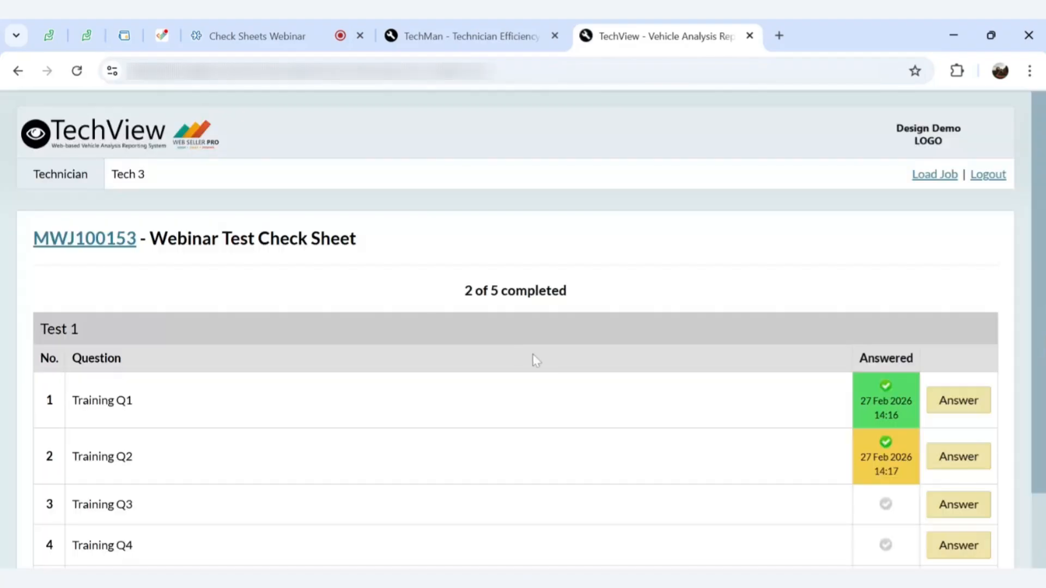
pyautogui.scroll(-1, 688, 375)
pyautogui.scroll(-2, 688, 375)
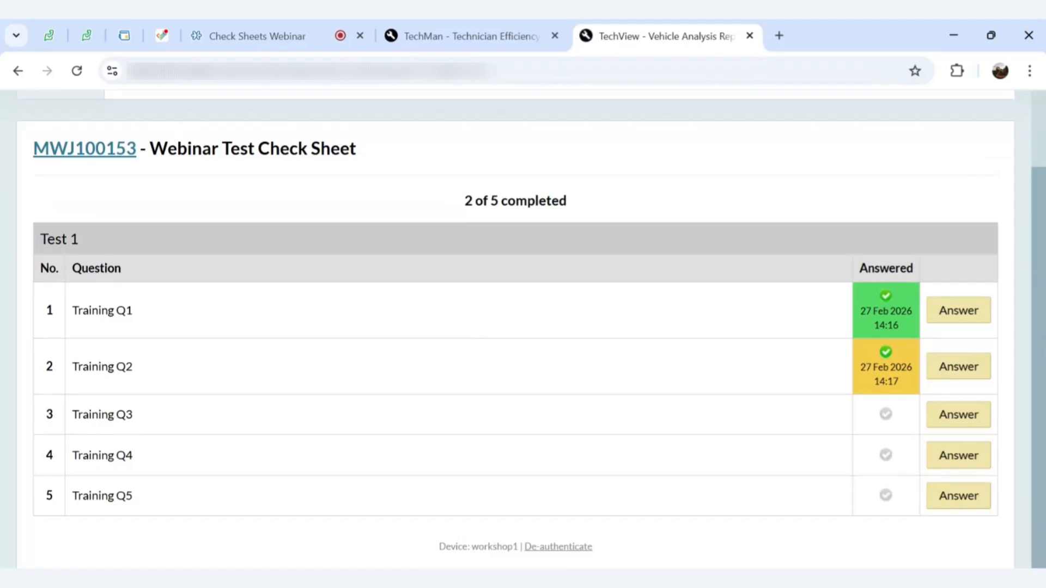
pyautogui.scroll(2, 523, 327)
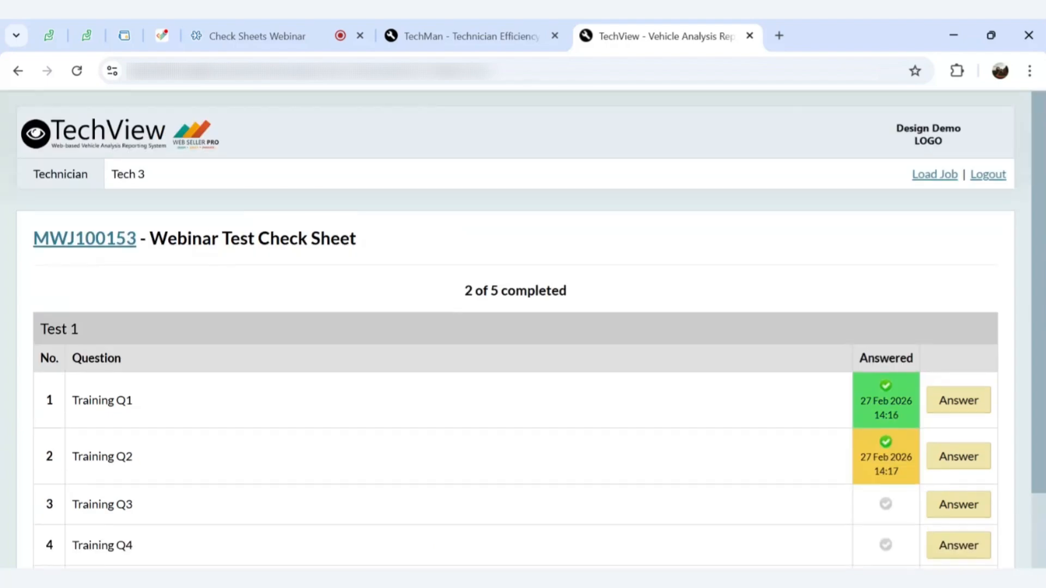
pyautogui.scroll(-2, 523, 327)
pyautogui.scroll(2, 523, 327)
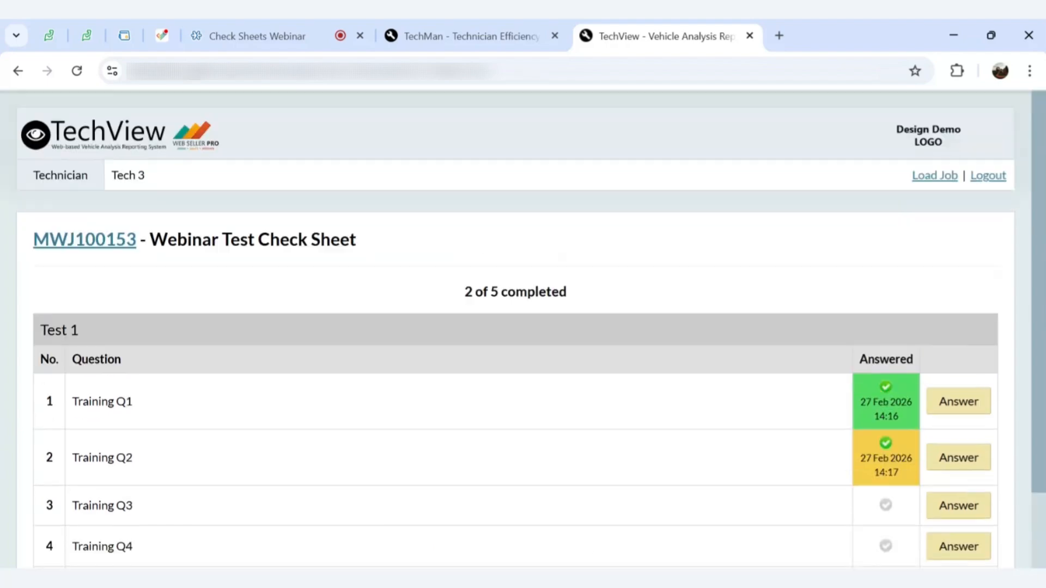
# In TechMan, open the Webinar Test Check Sheet for editing from TechView Check Sheets
pyautogui.click(423, 36)
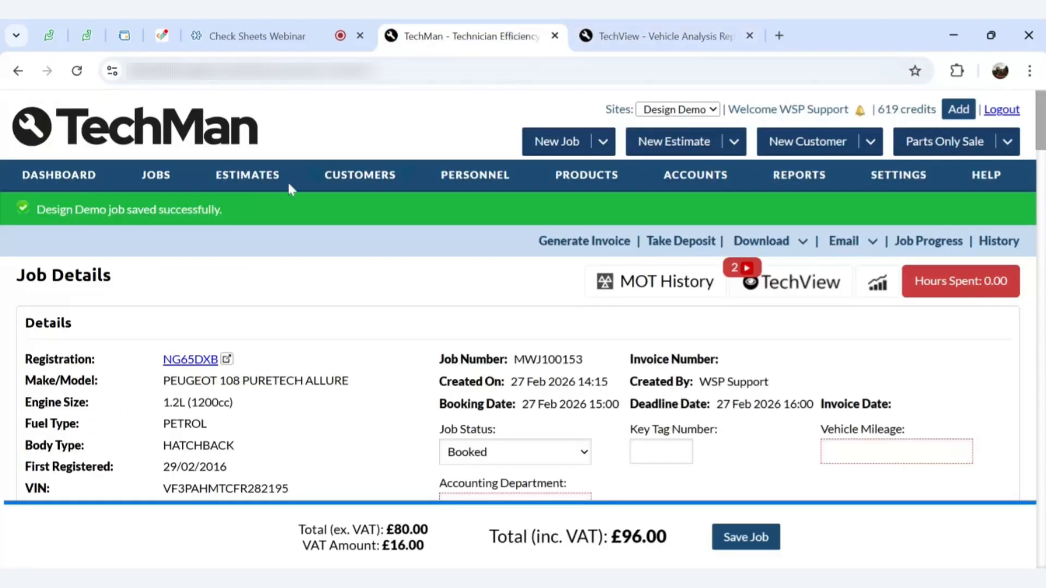
pyautogui.moveTo(157, 186)
pyautogui.scroll(-3, 166, 273)
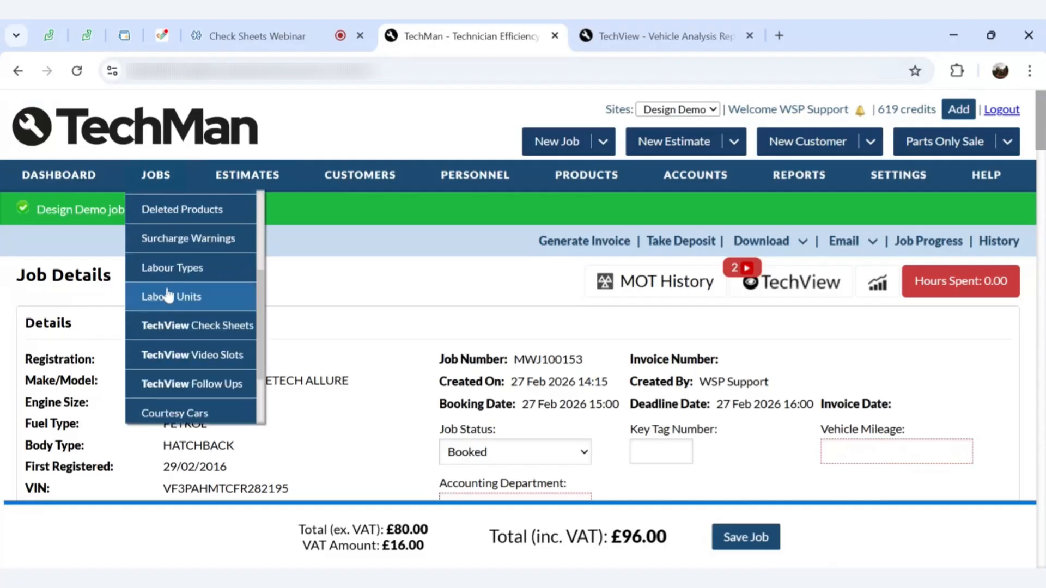
pyautogui.click(166, 329)
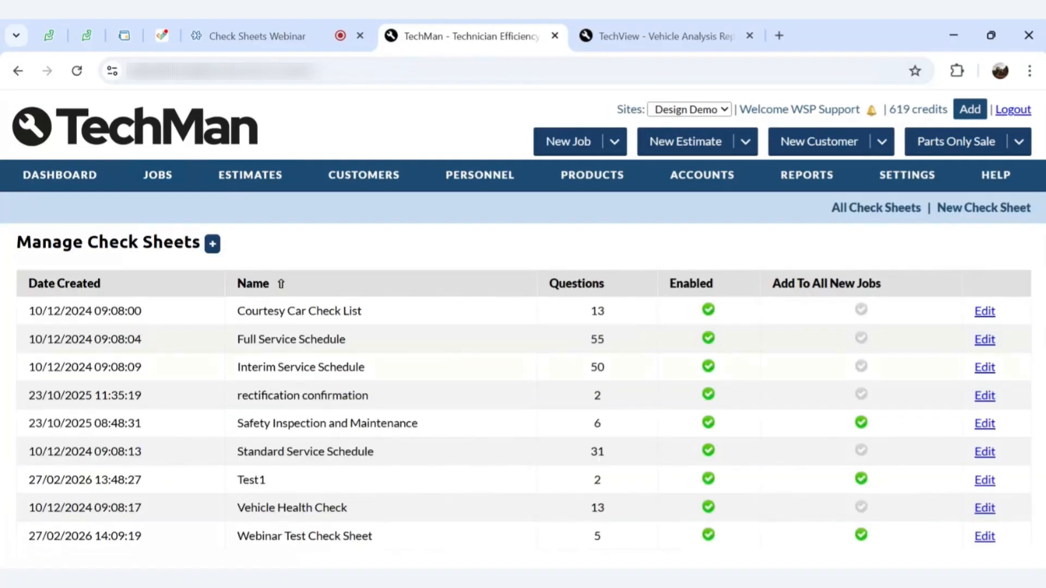
pyautogui.click(992, 543)
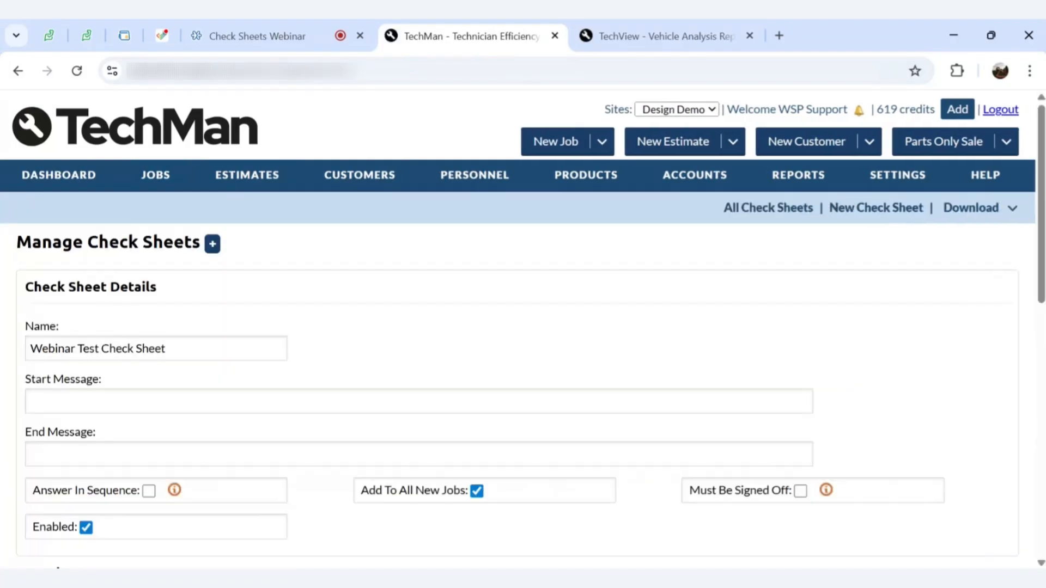
# Assign questions 4 and 5 to the Test 2 group and save the check sheet
pyautogui.scroll(-10, 994, 546)
pyautogui.scroll(-2, 622, 418)
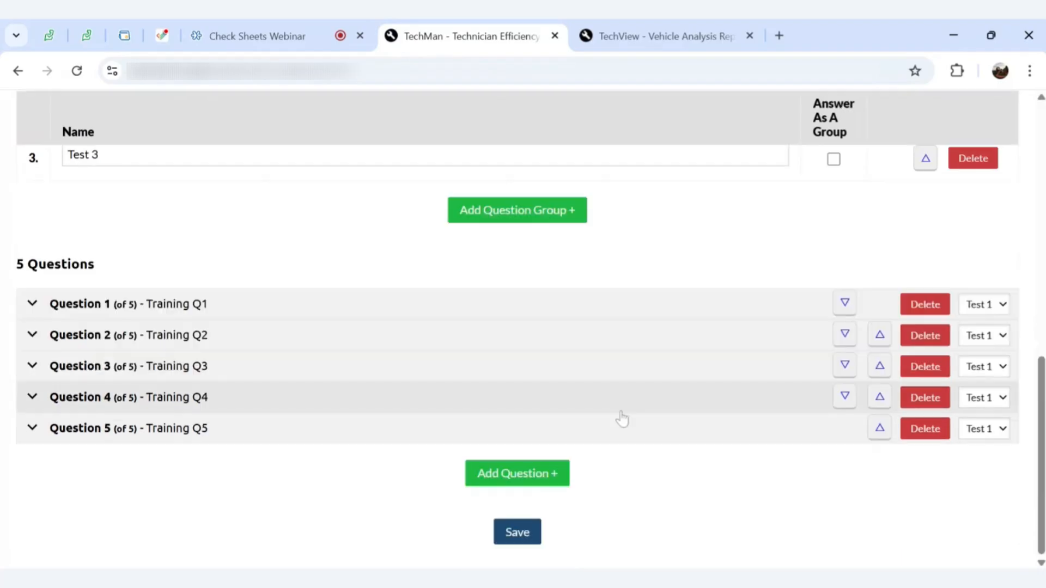
pyautogui.click(989, 396)
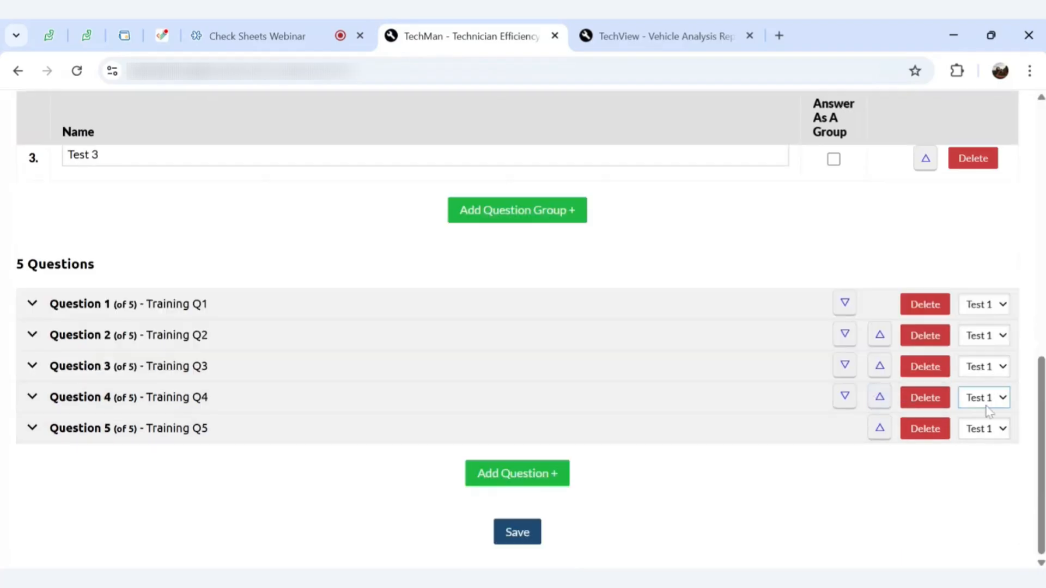
pyautogui.click(983, 413)
pyautogui.click(981, 433)
pyautogui.click(974, 479)
pyautogui.click(511, 532)
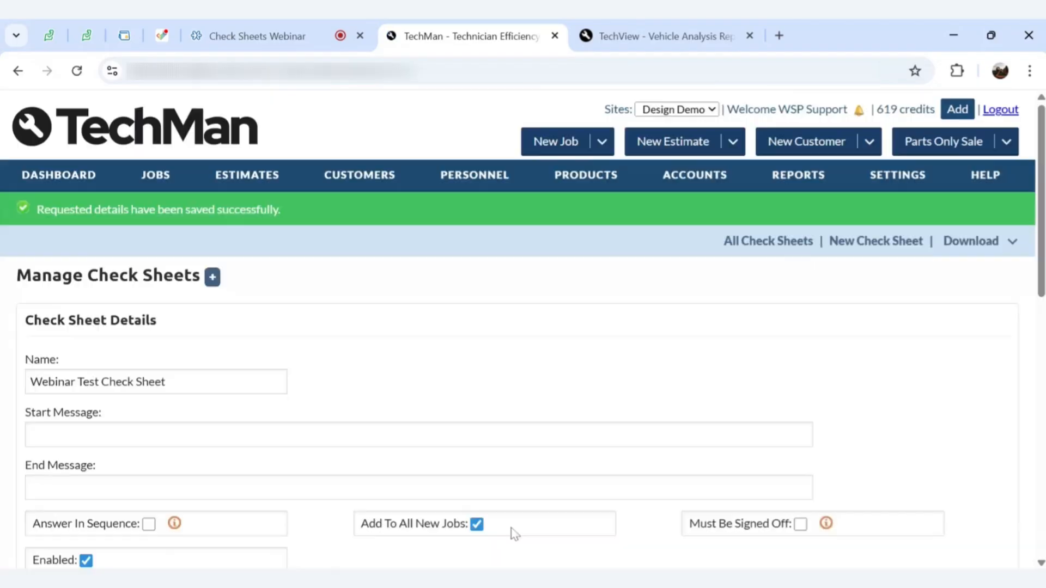
pyautogui.click(626, 36)
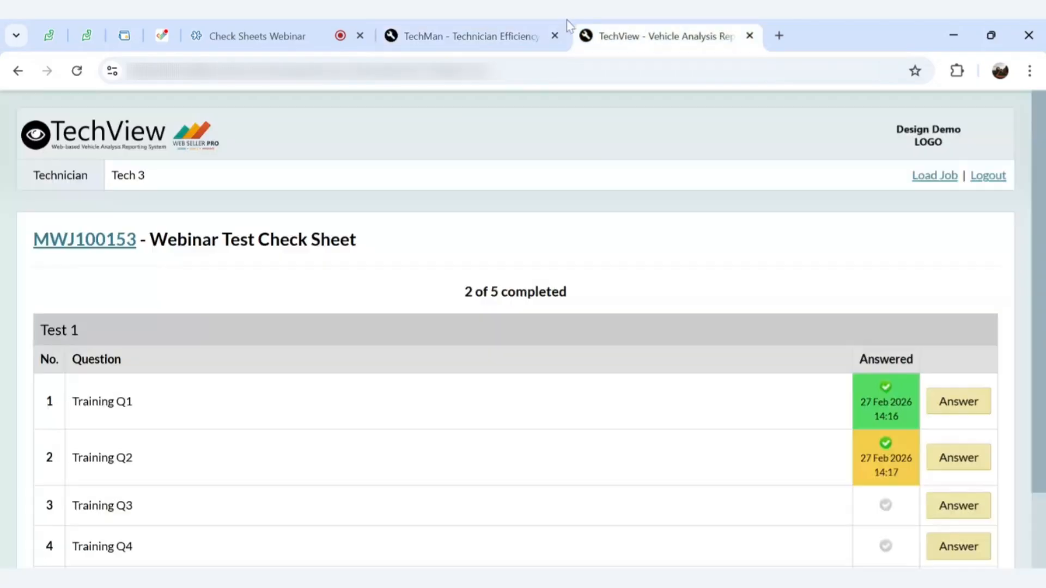
# Reload TechView so Q4 and Q5 sit under Test 2, and open Training Q4
pyautogui.click(77, 71)
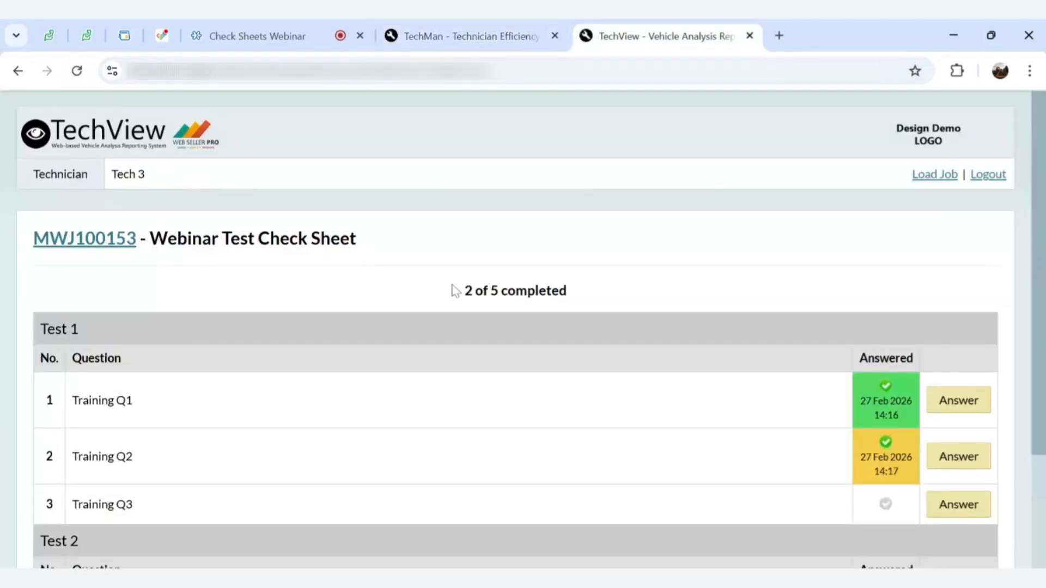
pyautogui.scroll(-3, 455, 290)
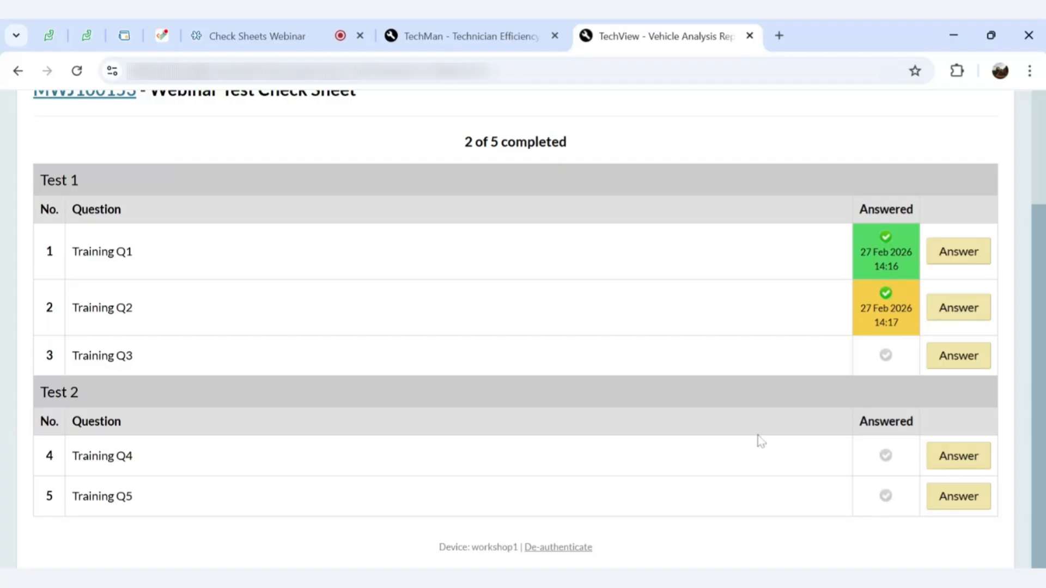
pyautogui.click(947, 458)
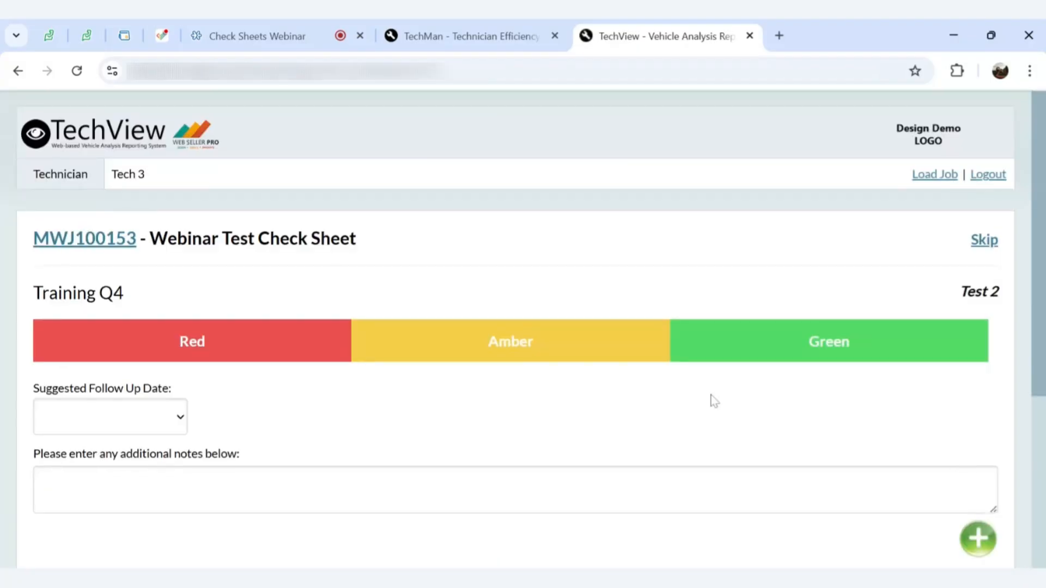
pyautogui.scroll(-2, 818, 327)
pyautogui.scroll(-3, 899, 233)
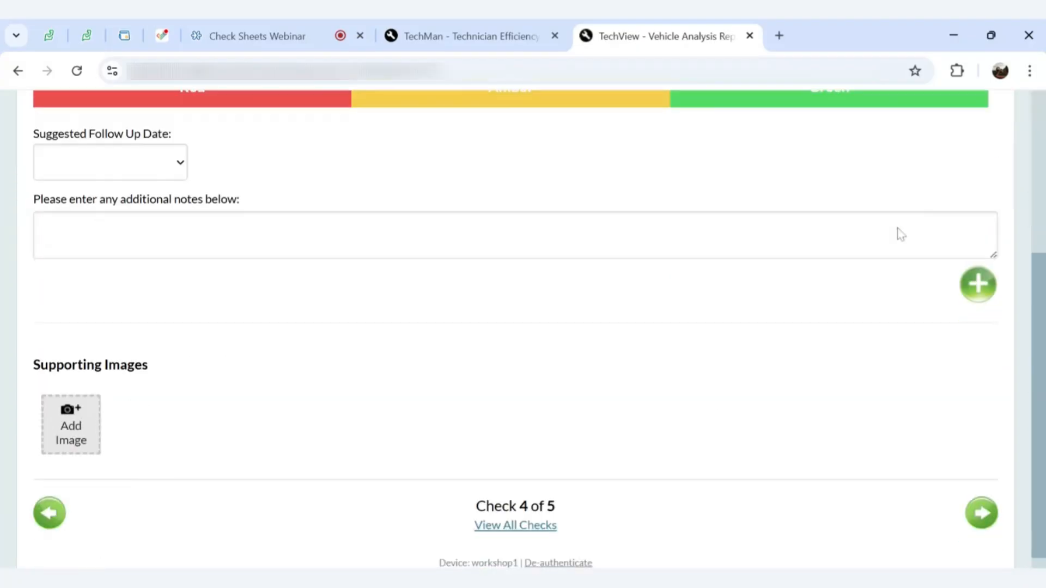
pyautogui.scroll(3, 845, 187)
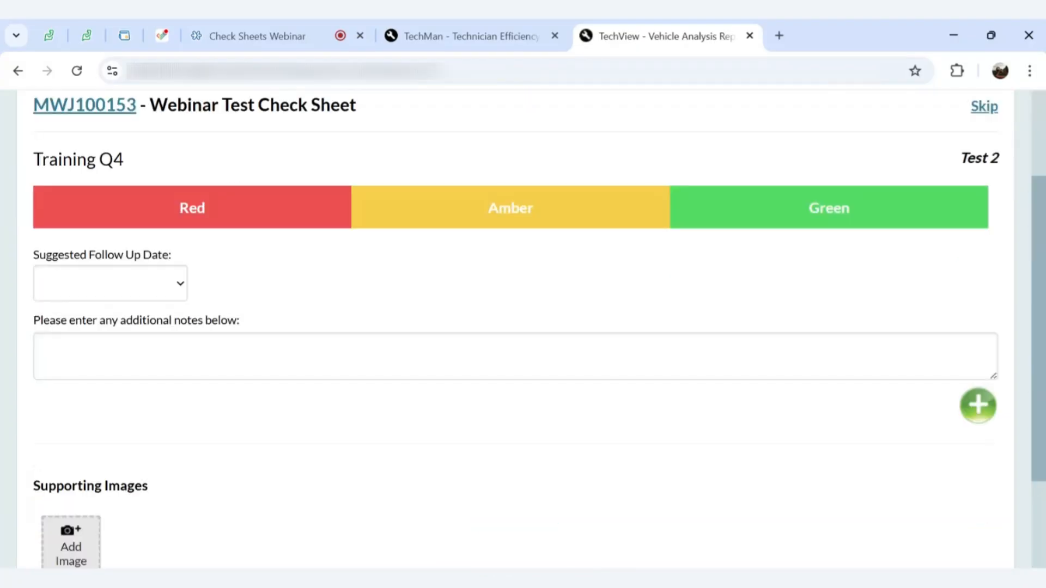
# Rate Training Q4 and Q5 as Green and finish back on the job details
pyautogui.click(843, 210)
pyautogui.scroll(-3, 843, 210)
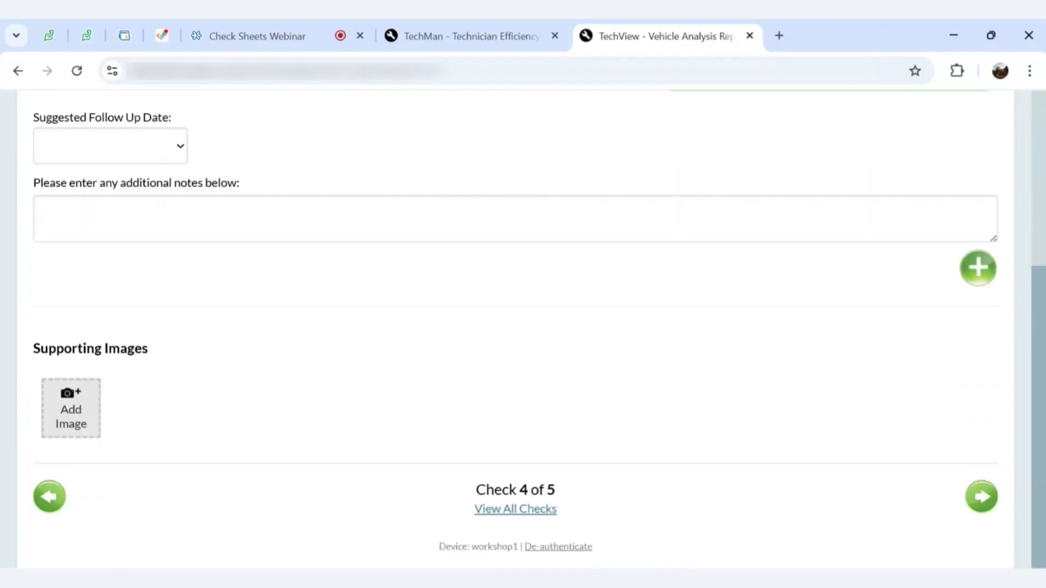
pyautogui.click(975, 497)
pyautogui.scroll(3, 878, 266)
pyautogui.click(872, 257)
pyautogui.scroll(-3, 871, 257)
pyautogui.click(982, 499)
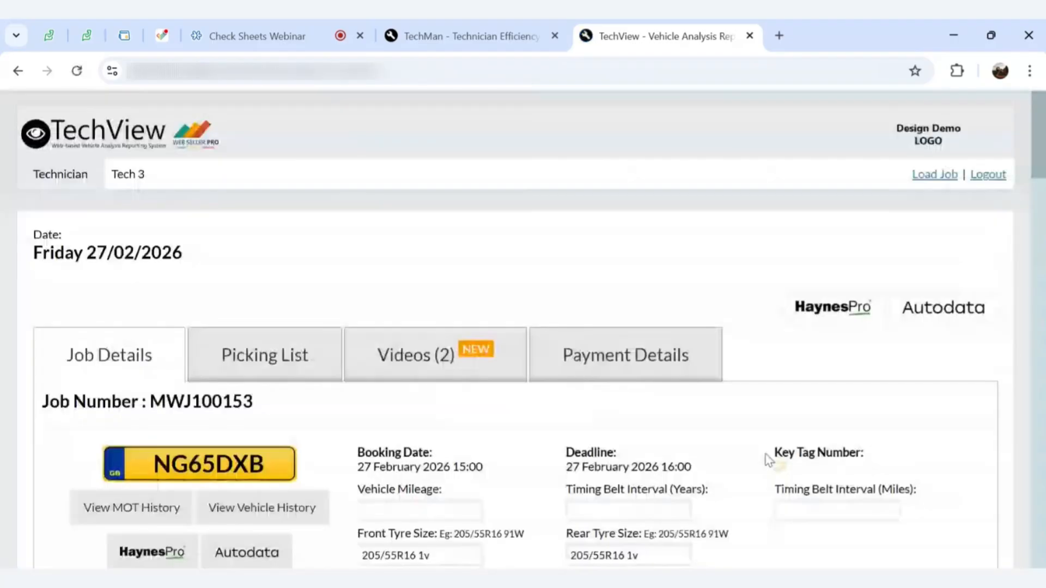
# Open the list of all checks and bring up Training Q3 to answer
pyautogui.scroll(-15, 766, 460)
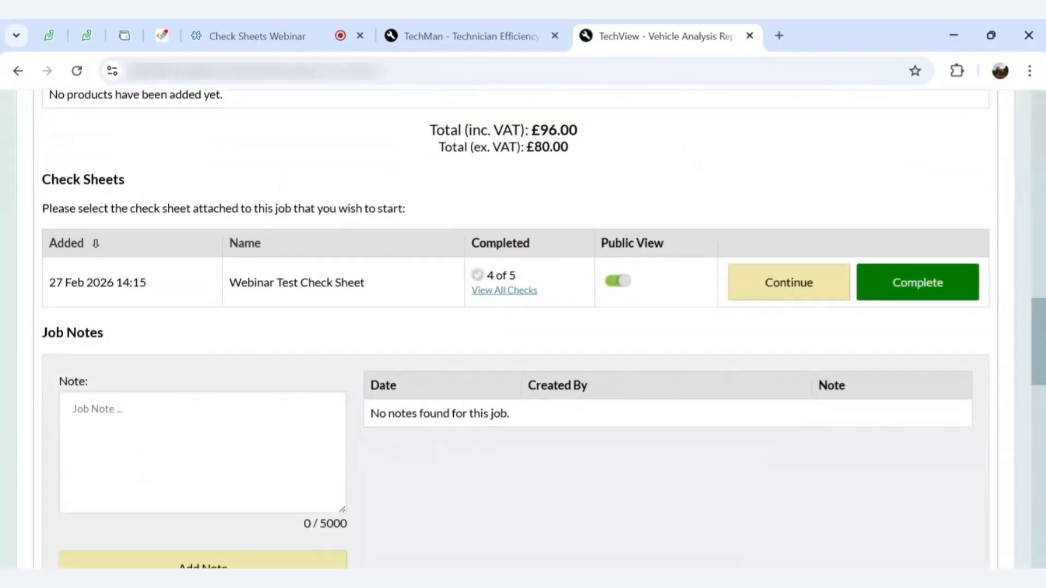
pyautogui.moveTo(477, 278)
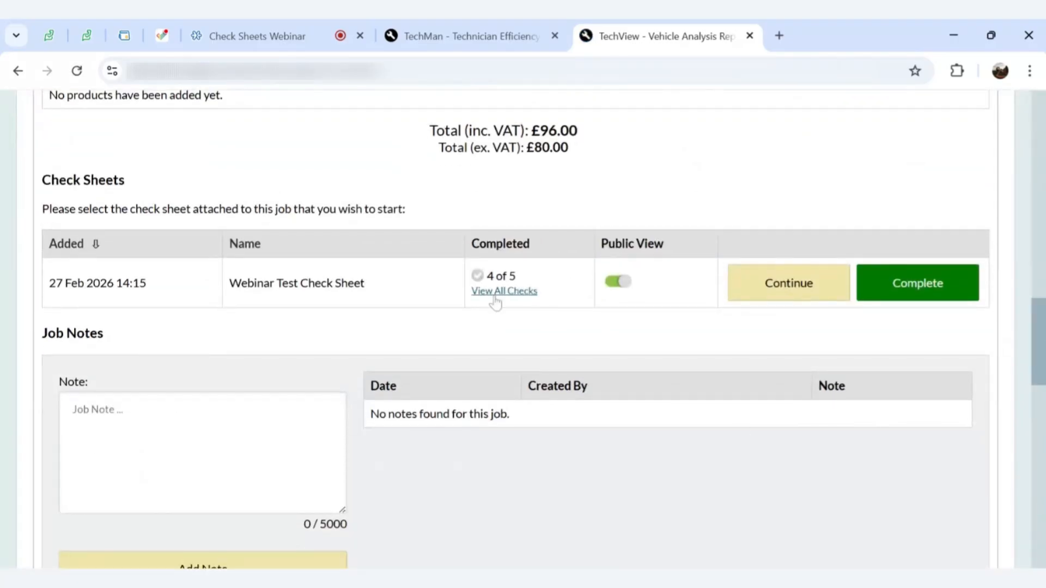
pyautogui.click(496, 301)
pyautogui.scroll(-3, 770, 420)
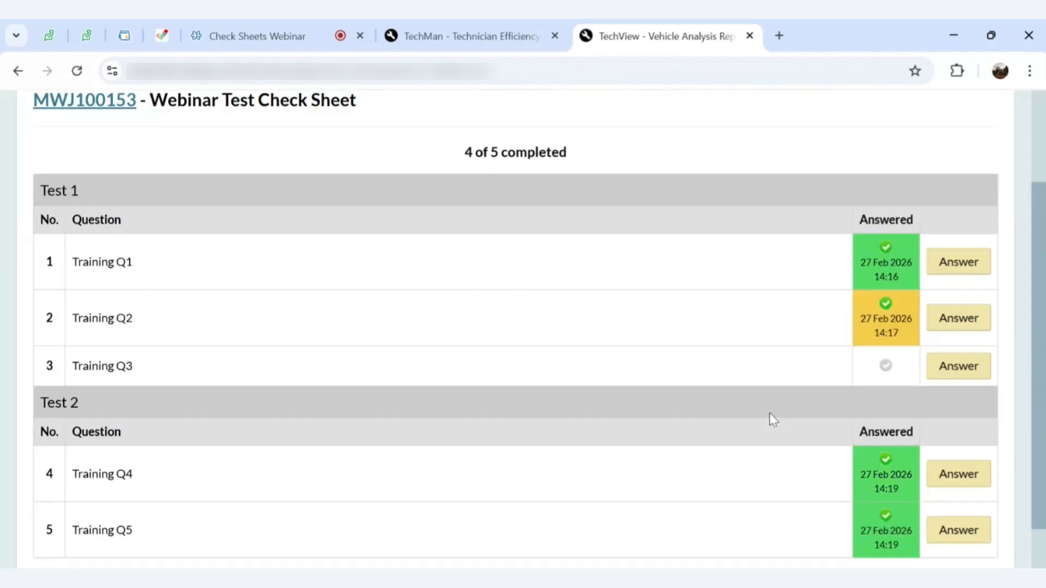
pyautogui.click(933, 329)
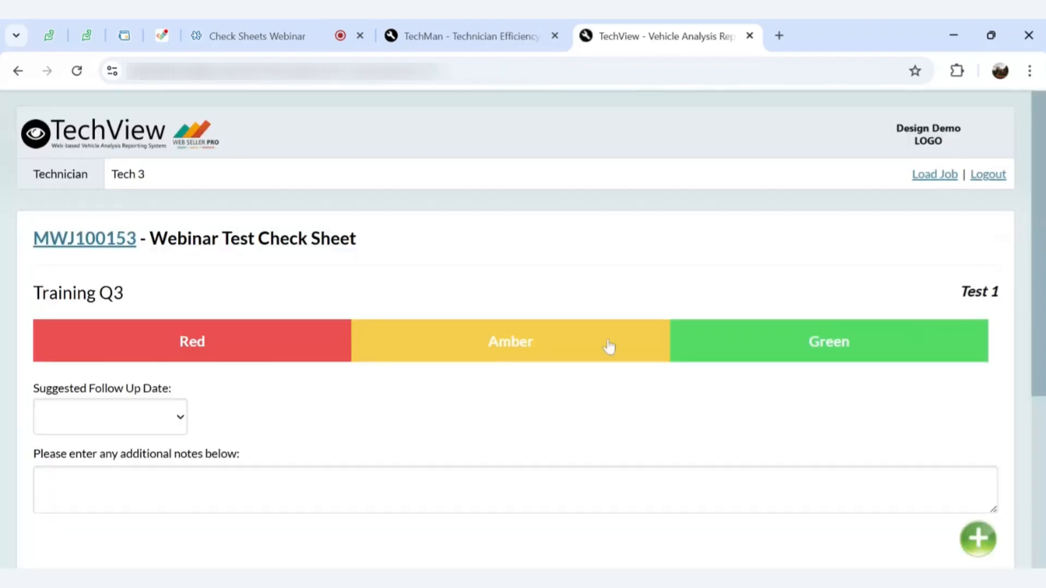
pyautogui.scroll(-3, 576, 346)
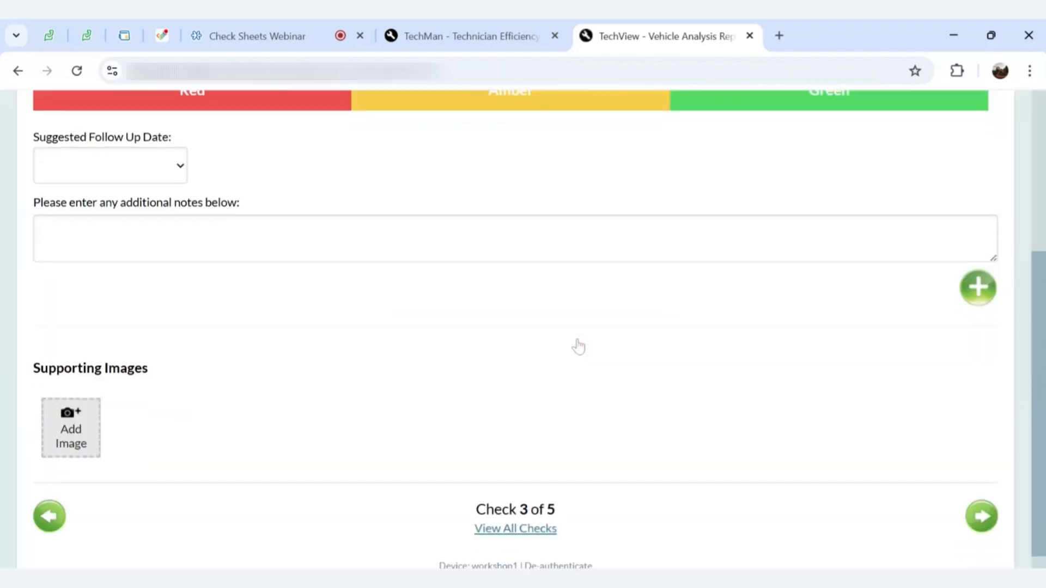
pyautogui.scroll(1, 578, 346)
pyautogui.scroll(-1, 577, 347)
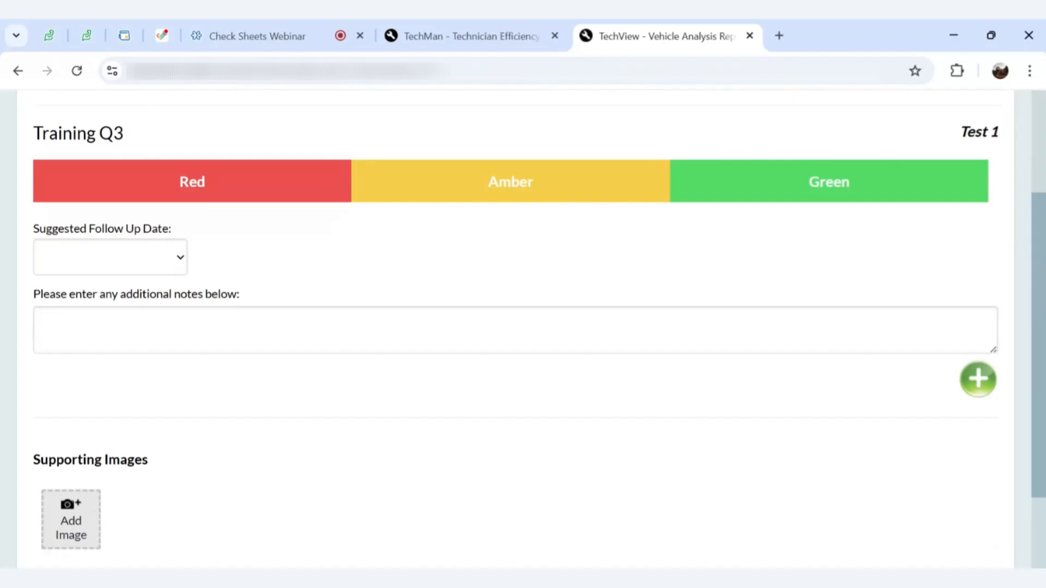
# Rate Training Q3 as Green and confirm the sheet shows 5 of 5 completed
pyautogui.click(698, 176)
pyautogui.scroll(-2, 733, 238)
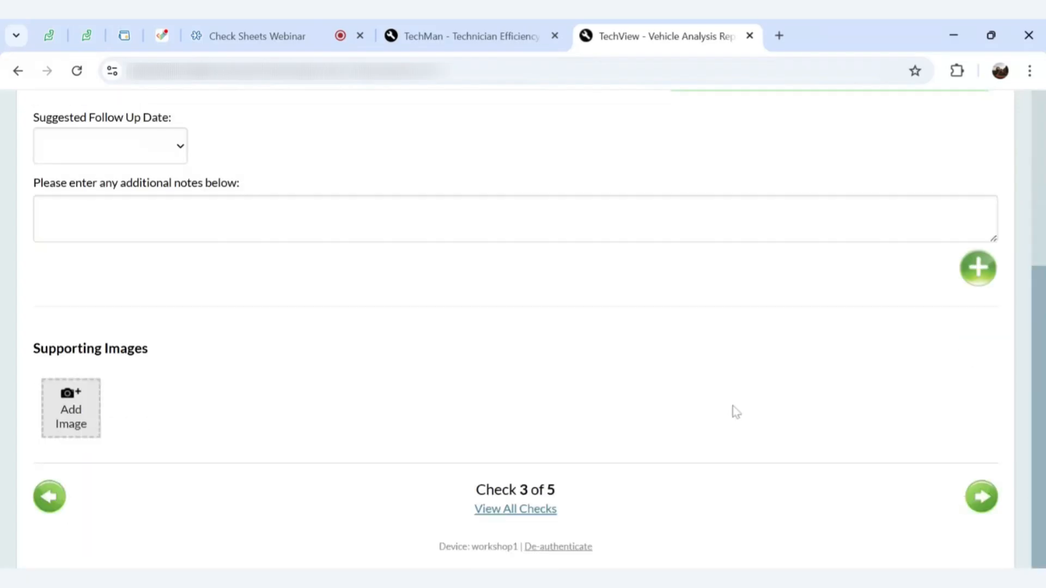
pyautogui.click(515, 515)
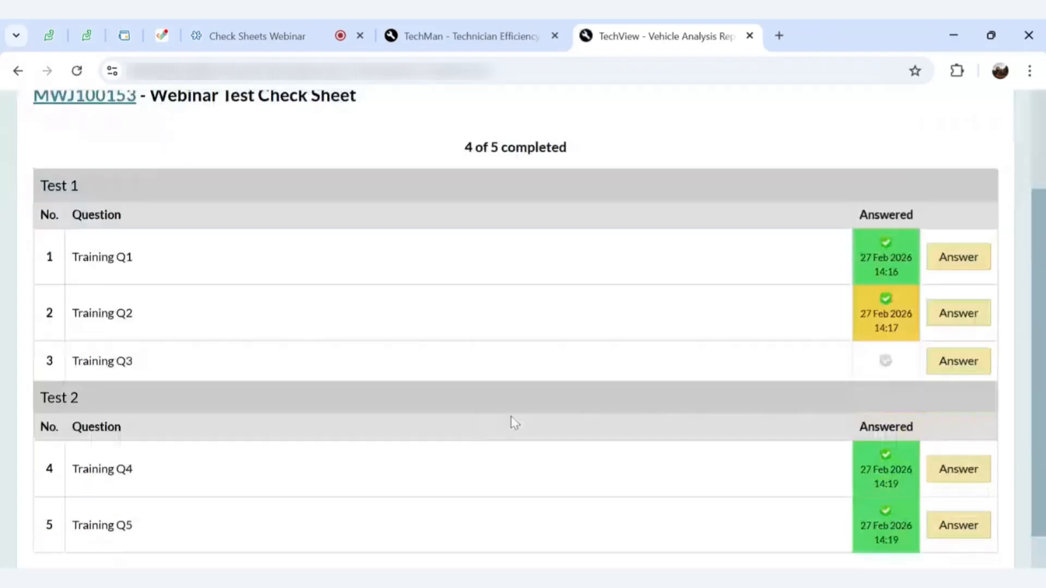
pyautogui.click(948, 358)
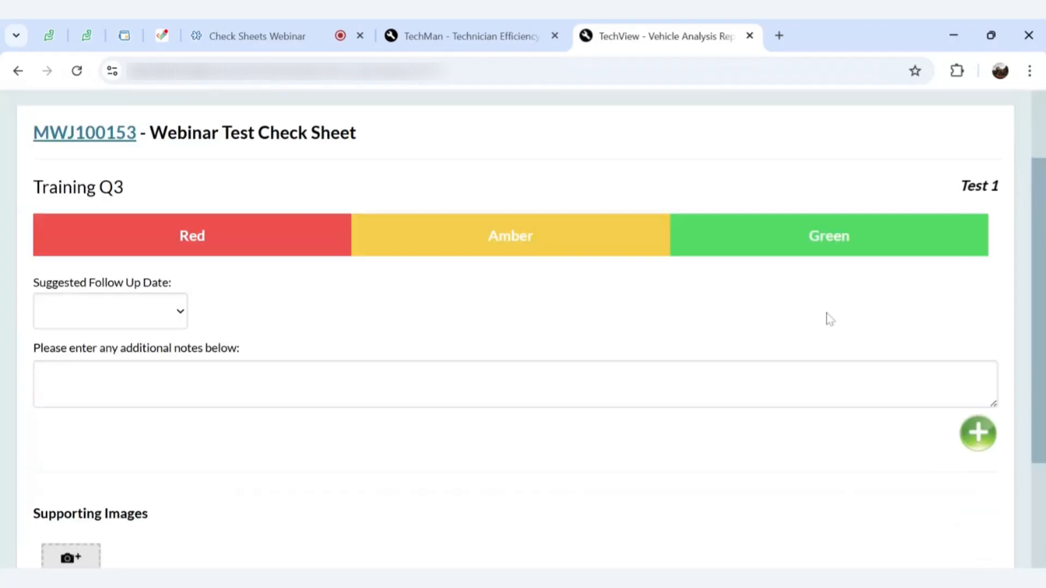
pyautogui.click(806, 261)
pyautogui.click(979, 497)
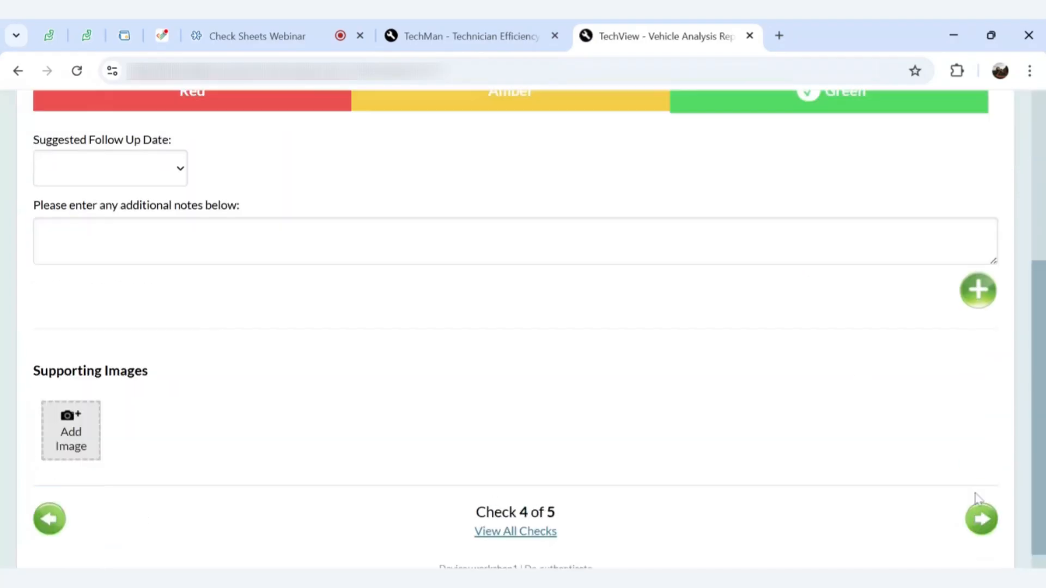
pyautogui.click(516, 532)
pyautogui.scroll(-3, 575, 364)
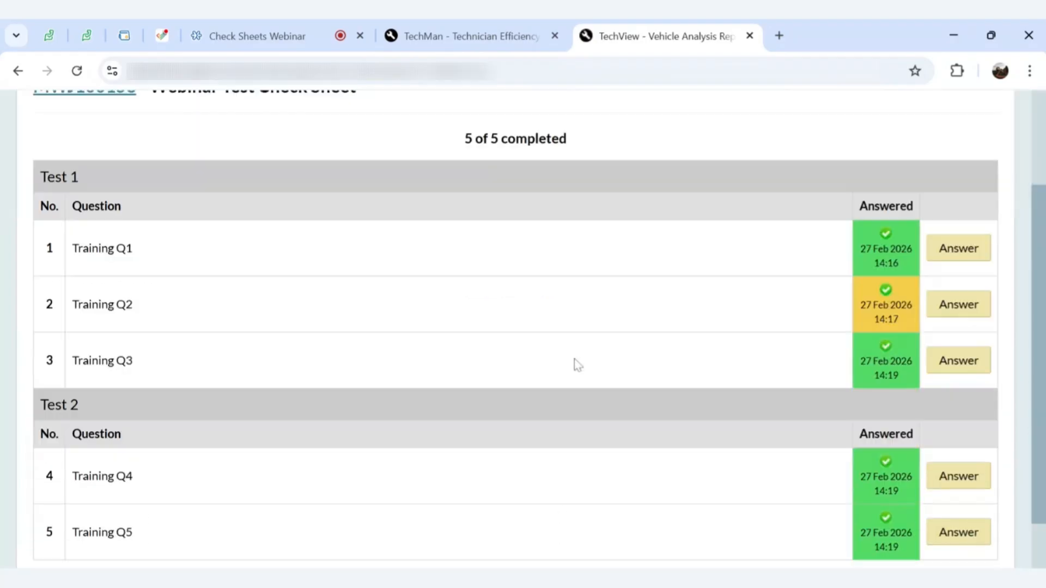
pyautogui.scroll(-1, 574, 359)
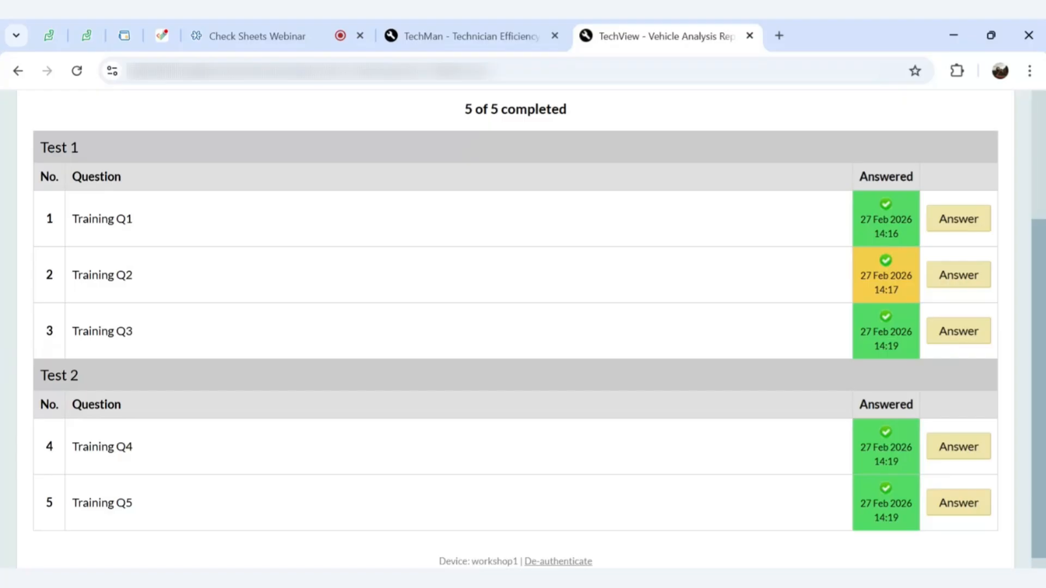
pyautogui.scroll(3, 235, 275)
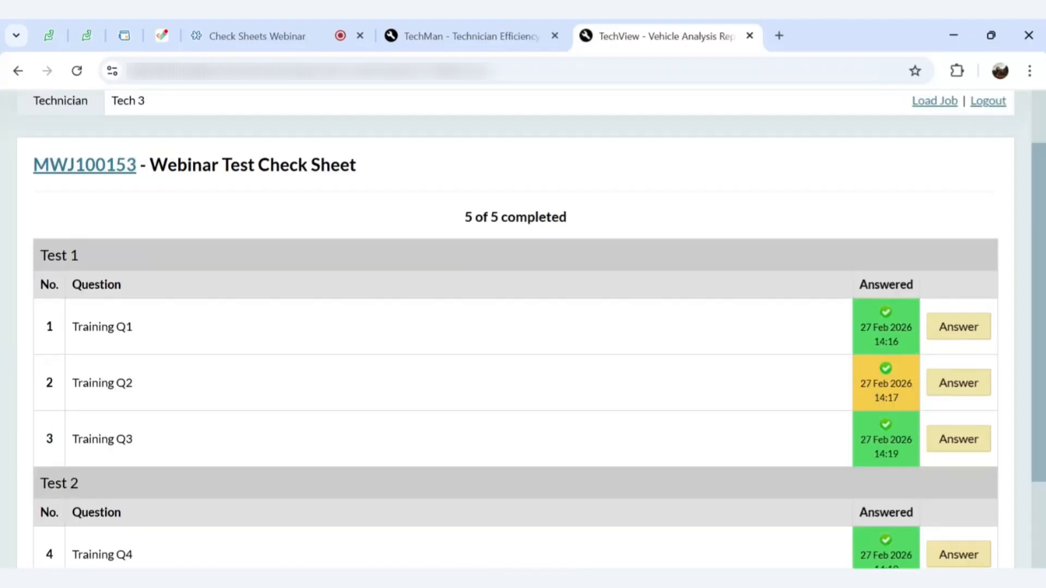
# Open job MWJ100153's details and check the Webinar Test Check Sheet lists 5 of 5 completed
pyautogui.click(91, 222)
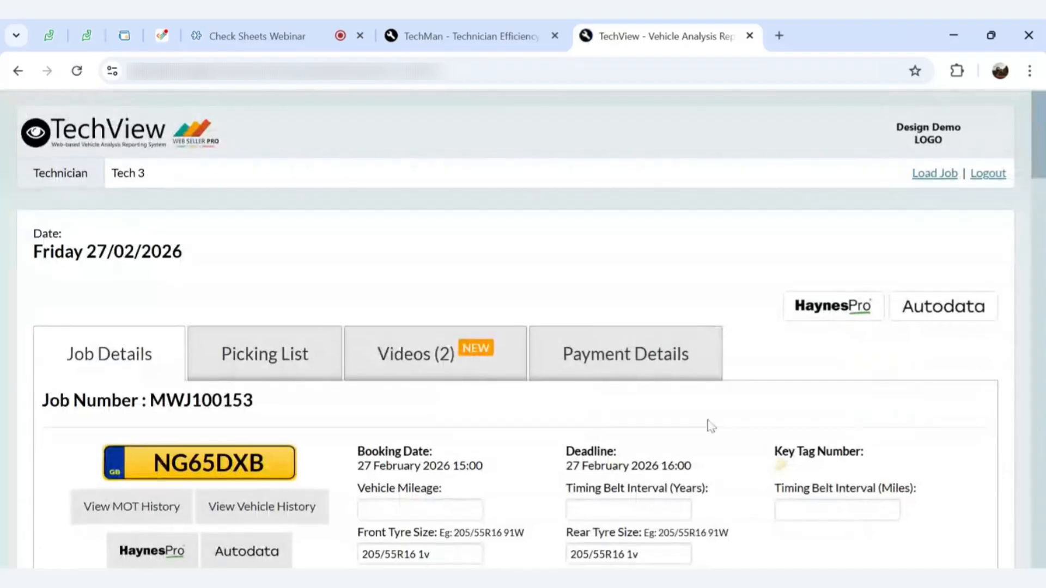
pyautogui.scroll(-15, 708, 425)
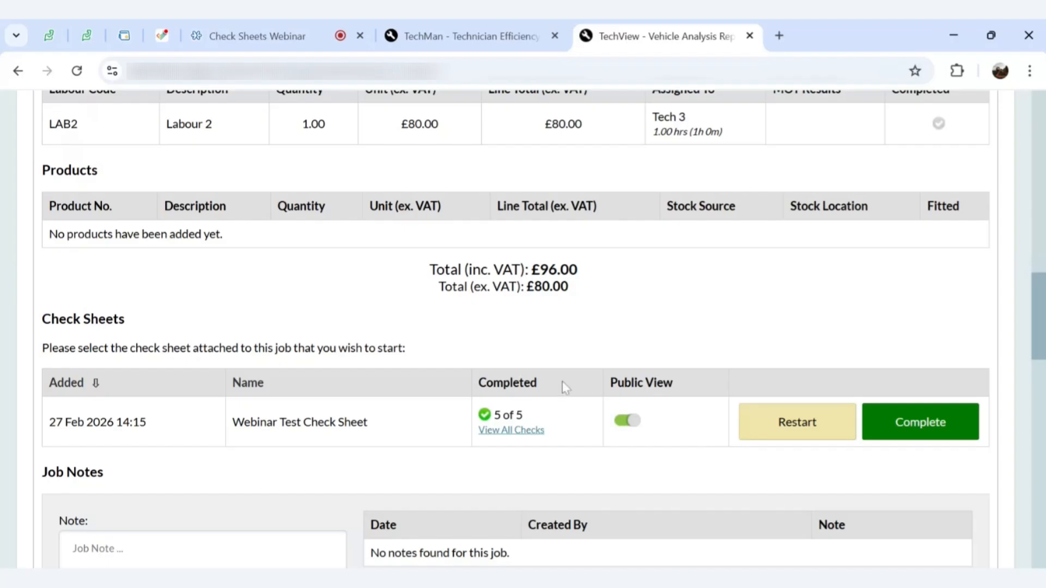
pyautogui.moveTo(482, 420)
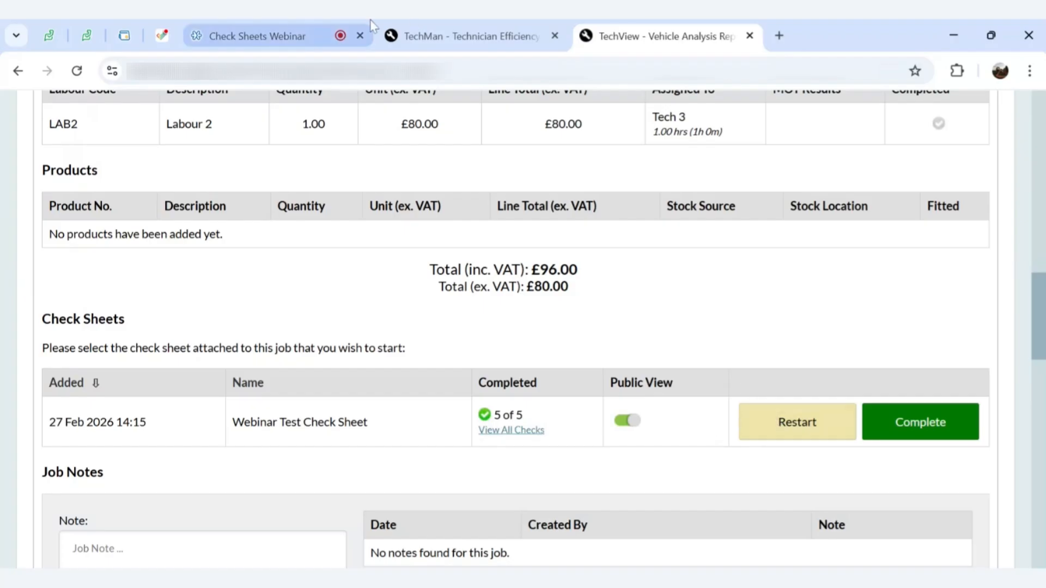
# Switch to TechMan and open JOBS > Search Jobs to see the Booked jobs list
pyautogui.click(403, 33)
pyautogui.moveTo(153, 174)
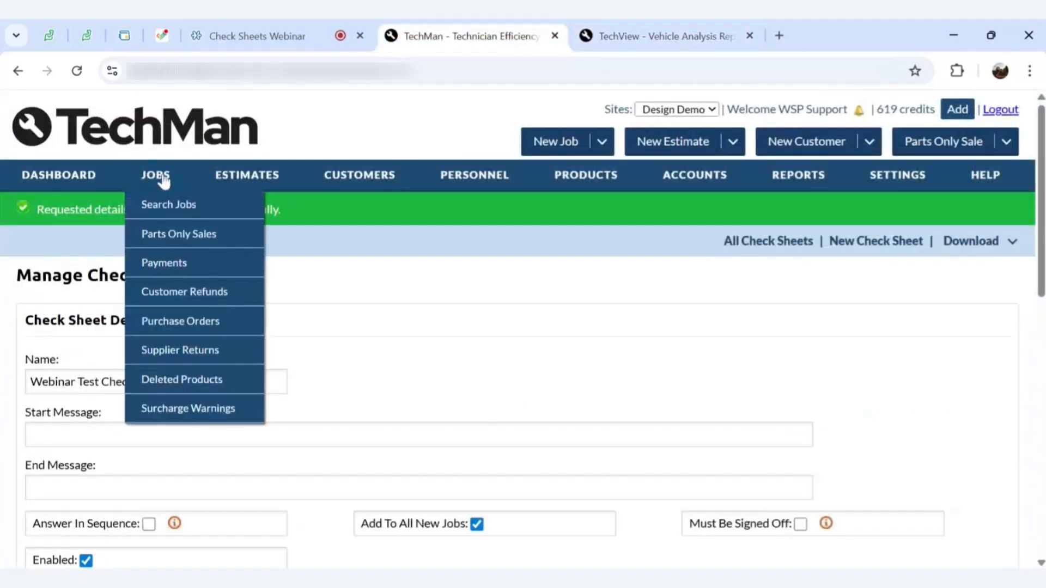
pyautogui.click(151, 205)
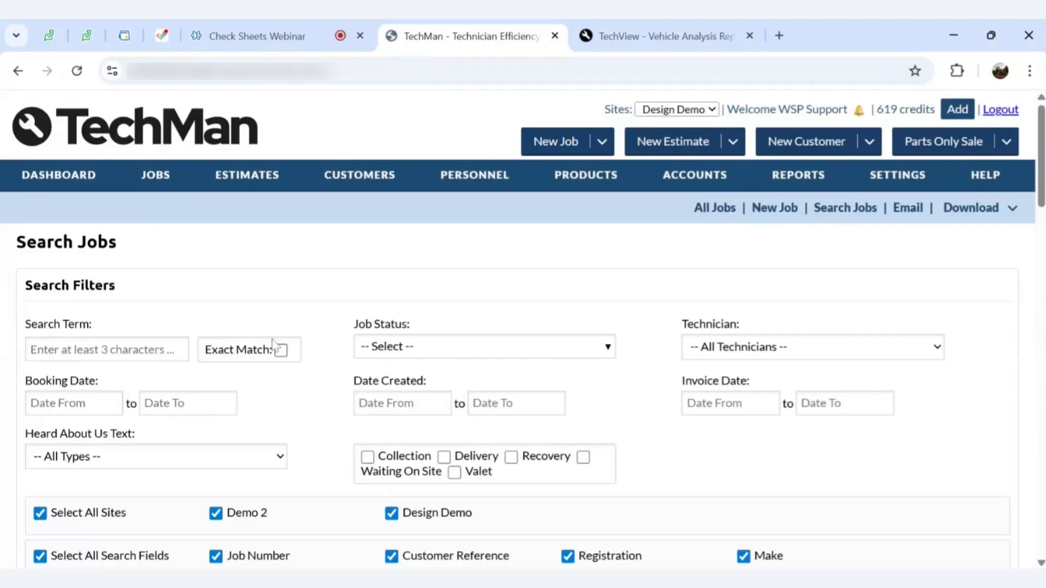
pyautogui.scroll(-7, 271, 336)
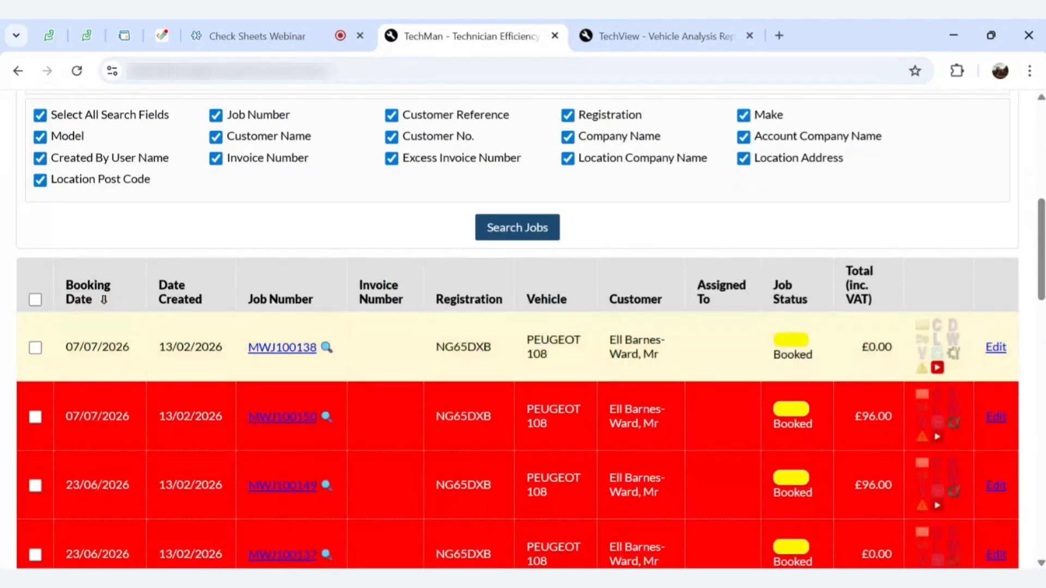
pyautogui.scroll(1, 245, 292)
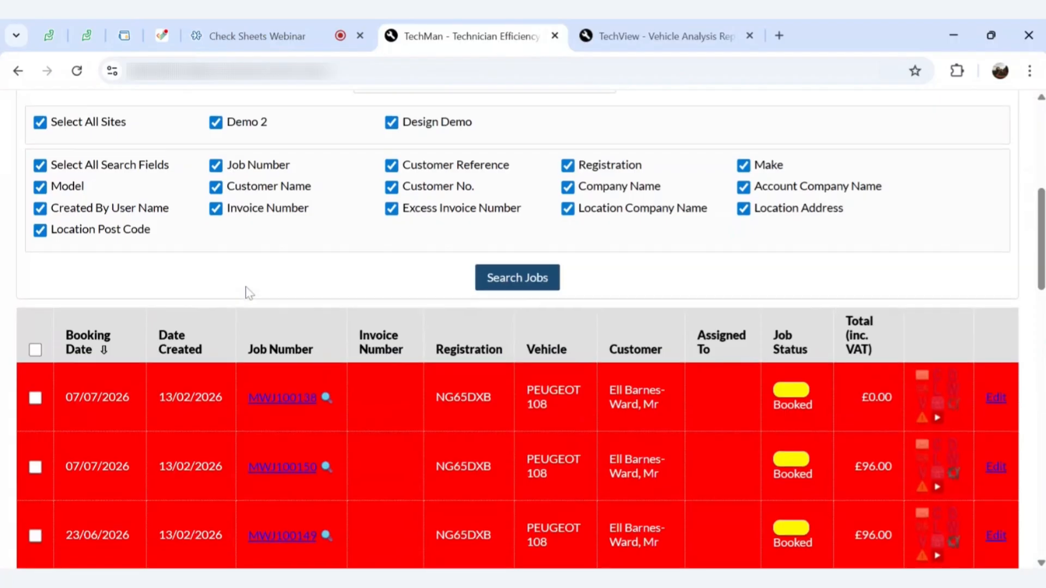
pyautogui.scroll(7, 236, 261)
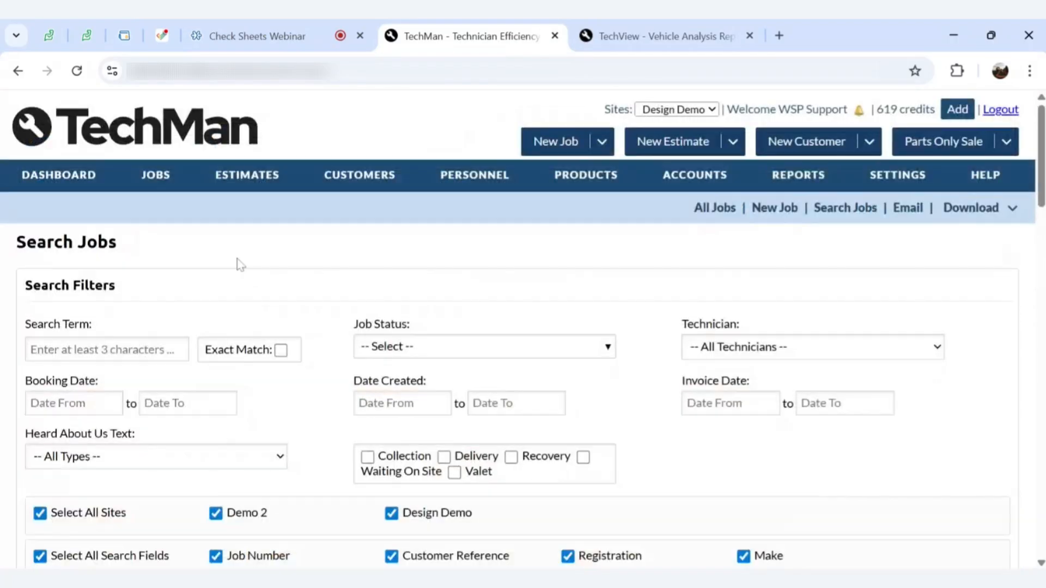
# Select the job number MWJ100153 on the TechView Job Details page
pyautogui.click(660, 36)
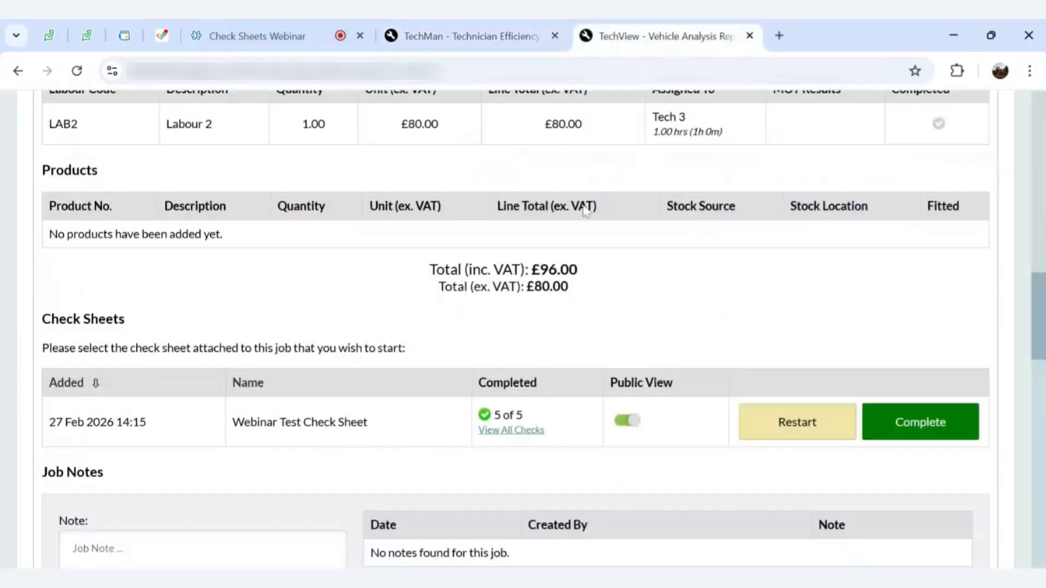
pyautogui.scroll(8, 567, 239)
pyautogui.scroll(5, 566, 240)
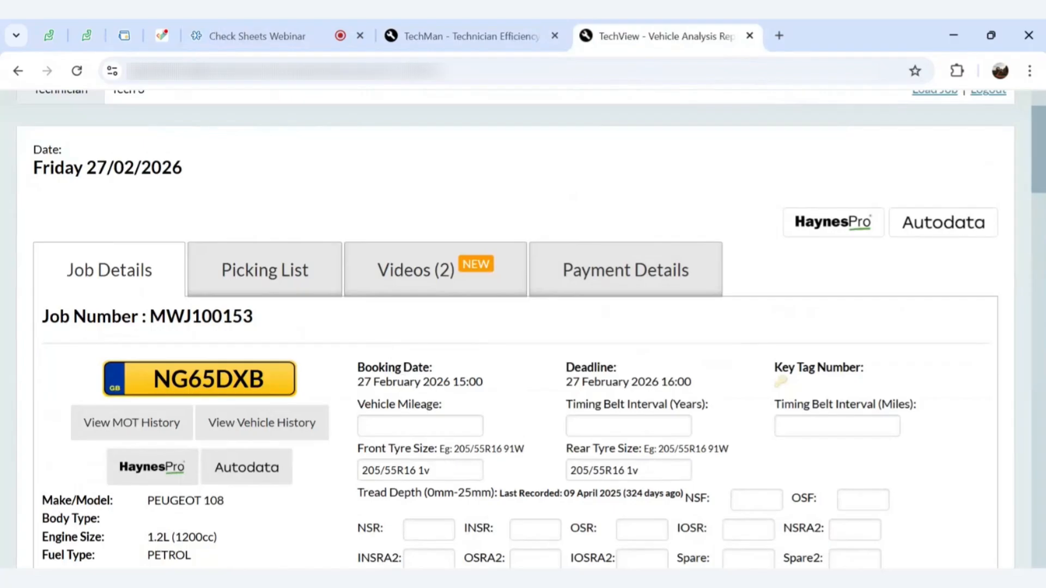
pyautogui.scroll(-2, 210, 484)
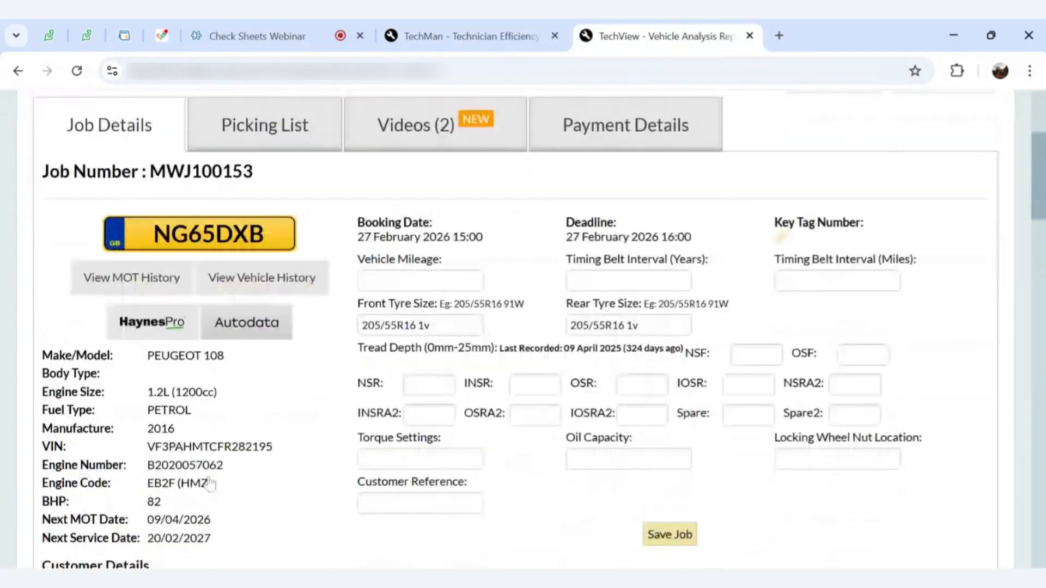
pyautogui.scroll(2, 210, 484)
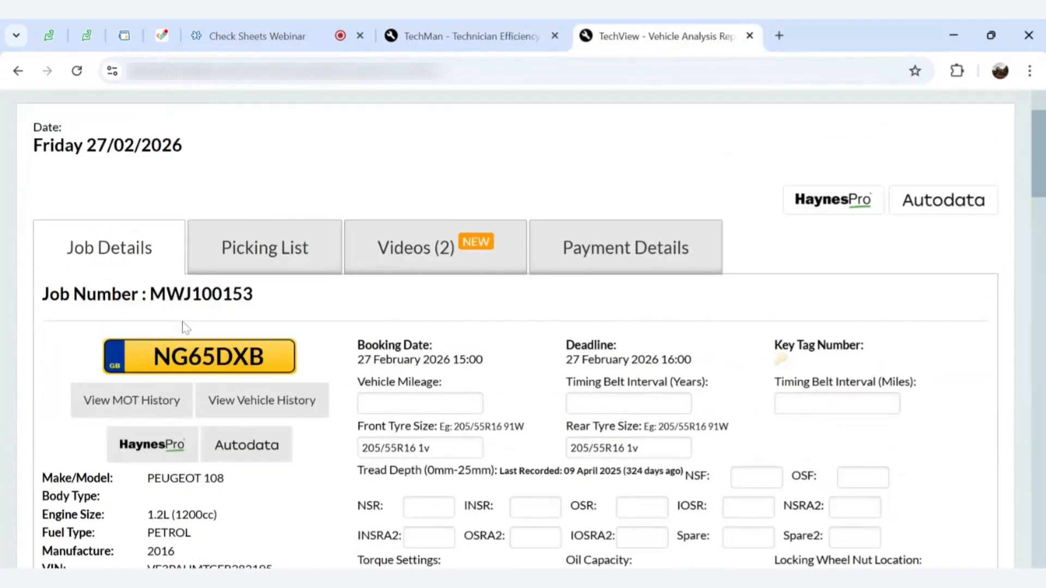
pyautogui.moveTo(278, 308); pyautogui.dragTo(42, 295)
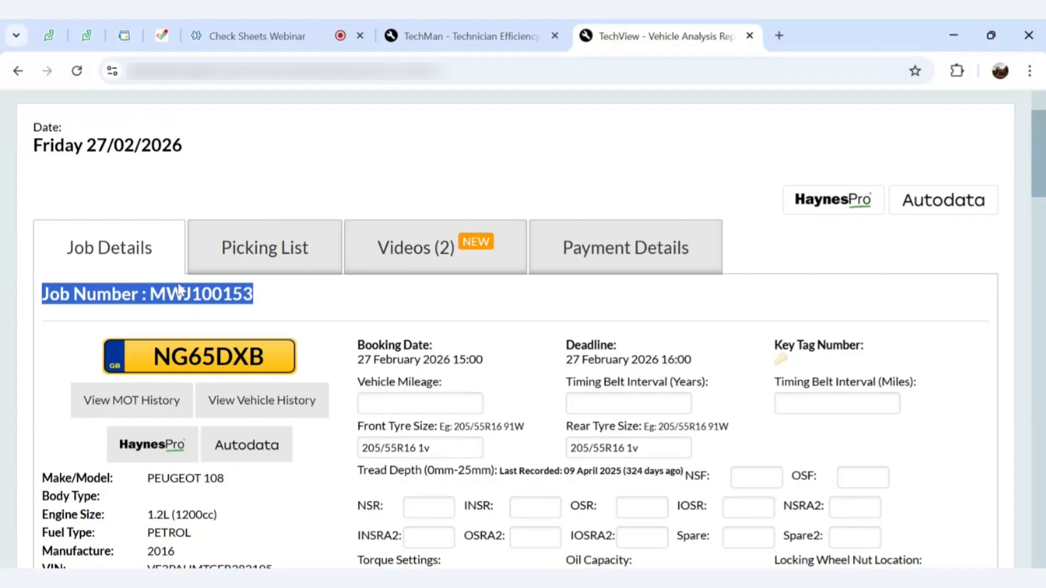
pyautogui.click(279, 299)
pyautogui.moveTo(261, 292); pyautogui.dragTo(150, 294)
pyautogui.hotkey('ctrl', 'c')
# Search TechMan jobs for the pasted number MWJ100153 and open it from the results
pyautogui.hotkey('ctrl', 'shift', 'Tab')
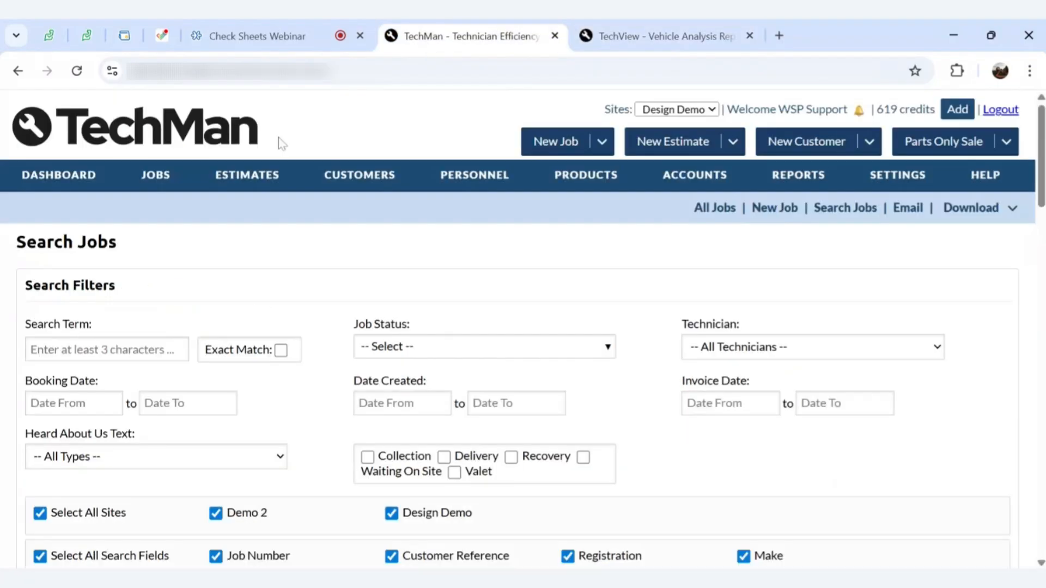
pyautogui.click(140, 349)
pyautogui.hotkey('ctrl', 'v')
pyautogui.press('Return')
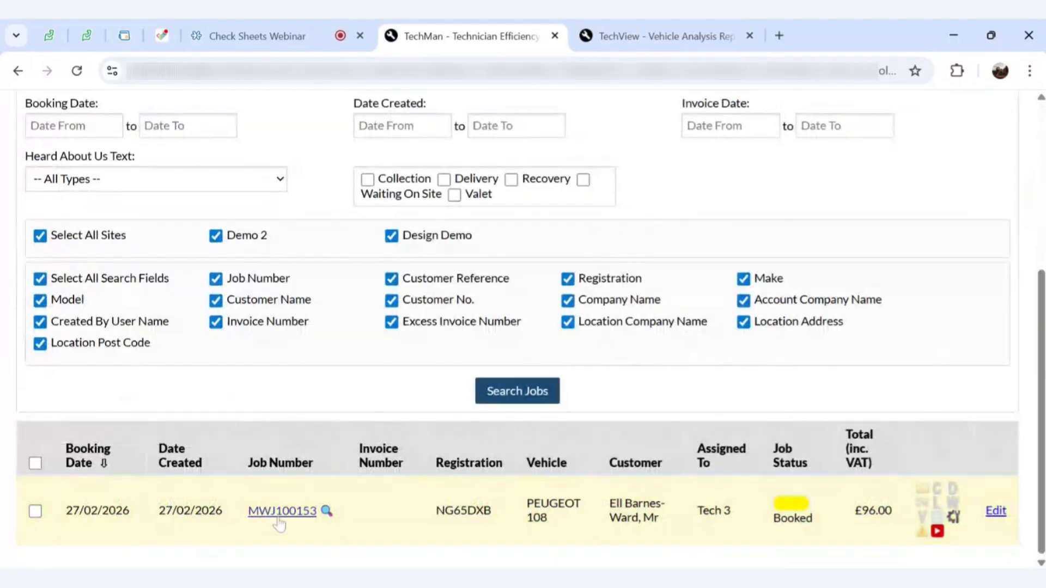
pyautogui.click(280, 517)
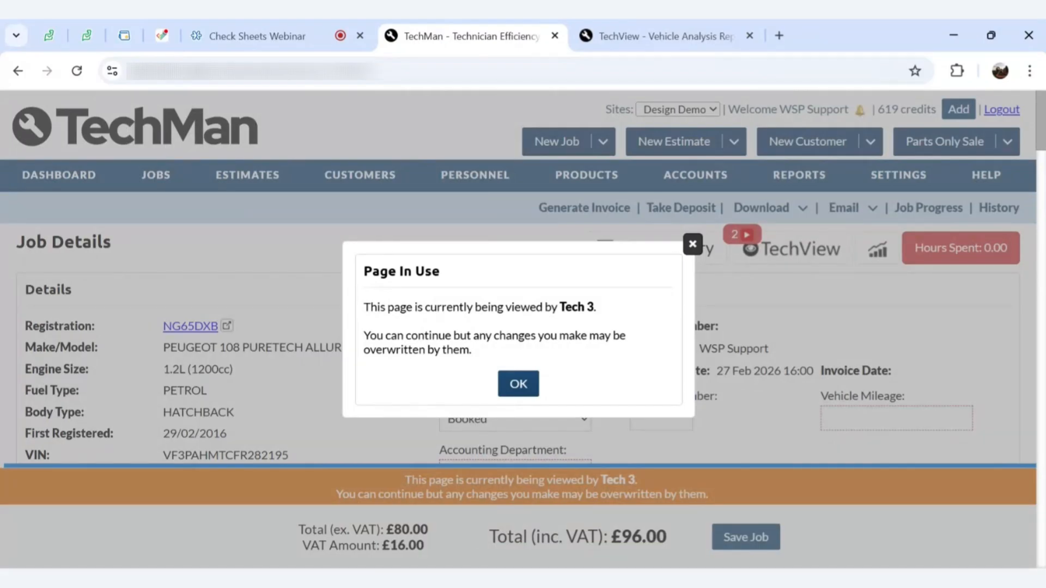
# Dismiss the page-in-use notice and choose Email > Check Sheets > Webinar Test Check Sheet
pyautogui.click(694, 245)
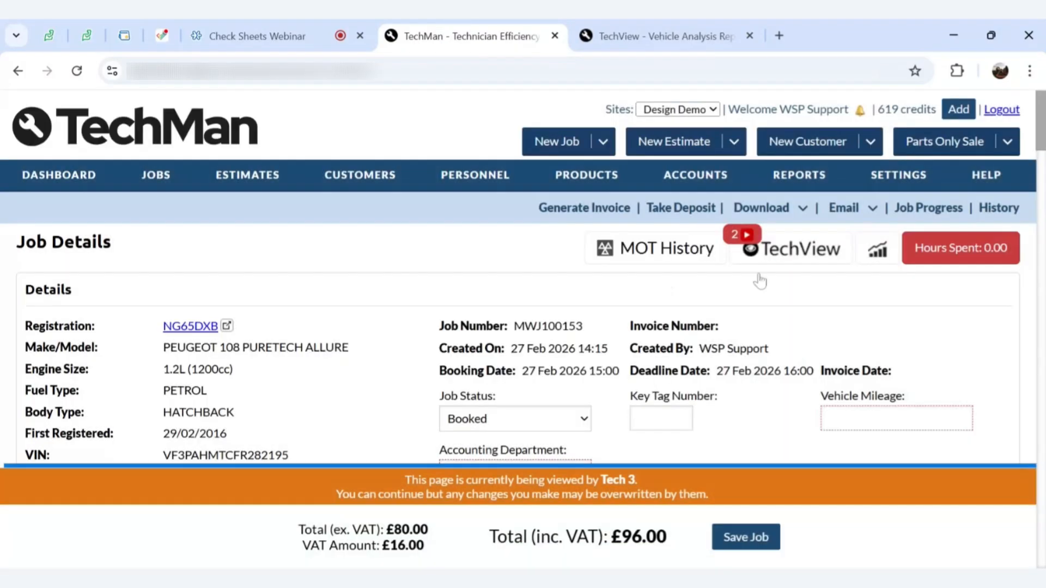
pyautogui.moveTo(860, 210)
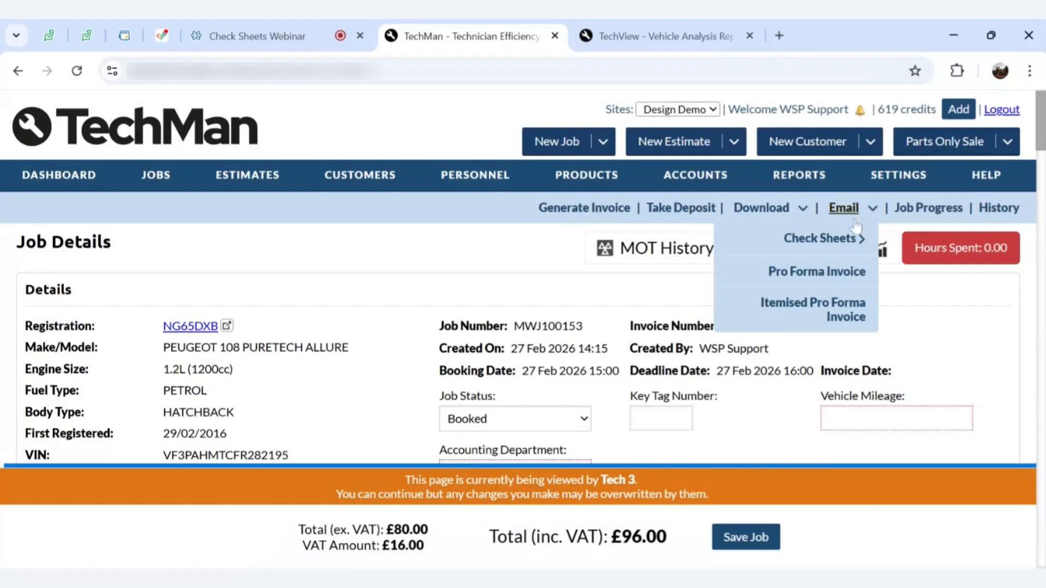
pyautogui.moveTo(768, 218)
pyautogui.moveTo(755, 271)
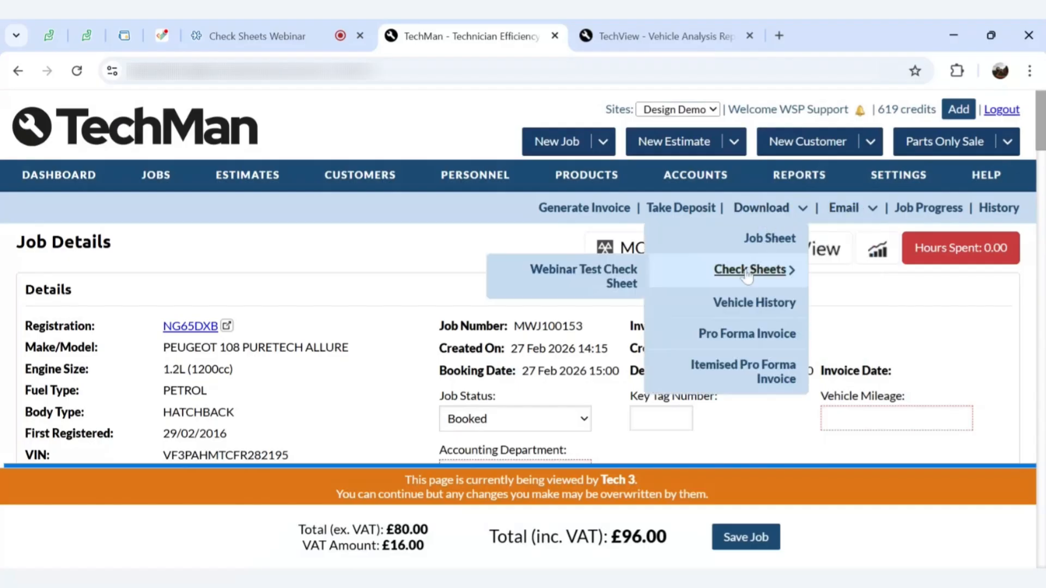
pyautogui.moveTo(839, 238)
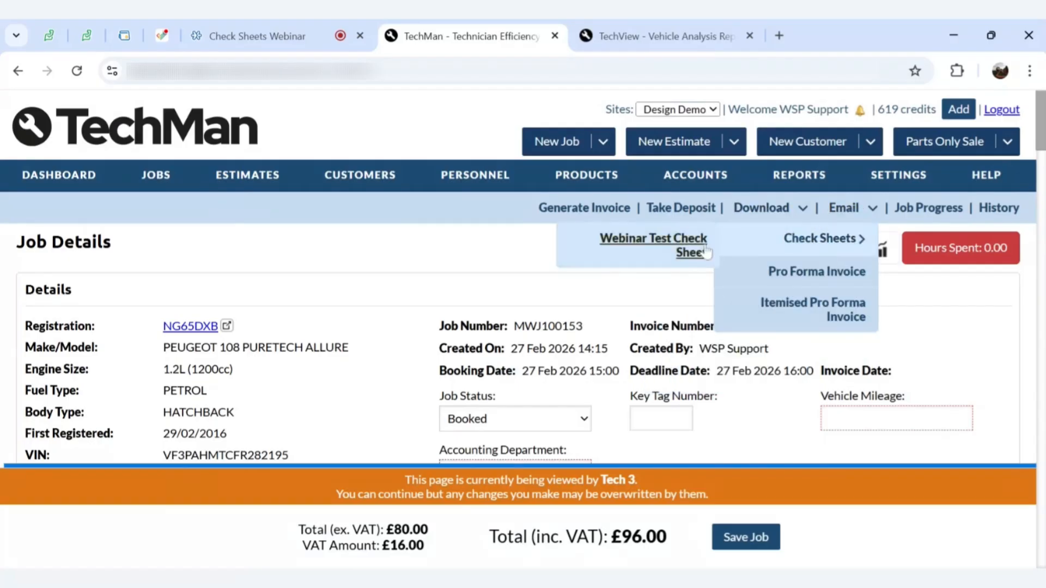
pyautogui.click(676, 246)
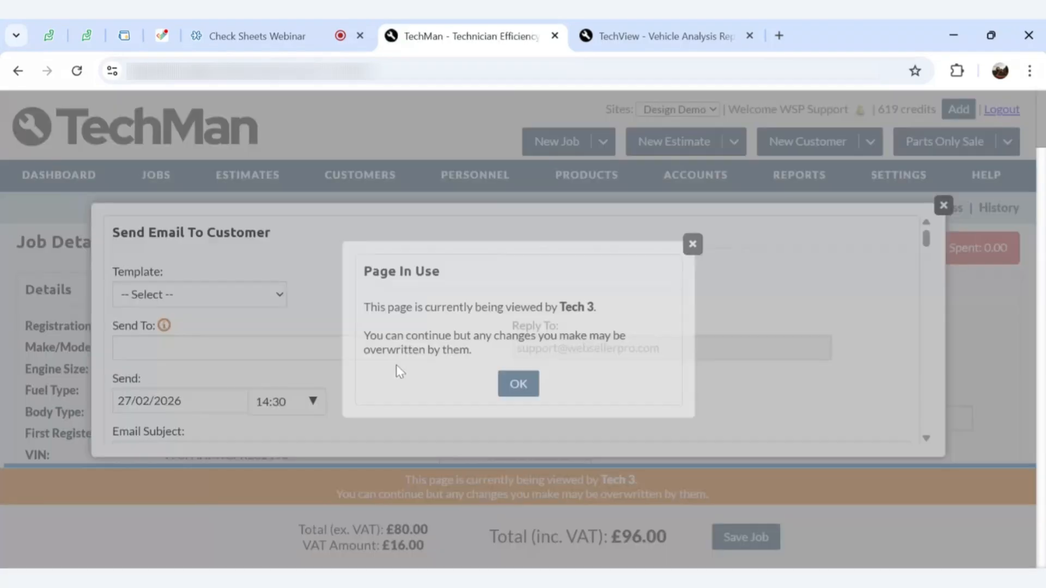
# Dismiss the Page In Use popup, review the email Template list, and close the form unsent
pyautogui.click(692, 245)
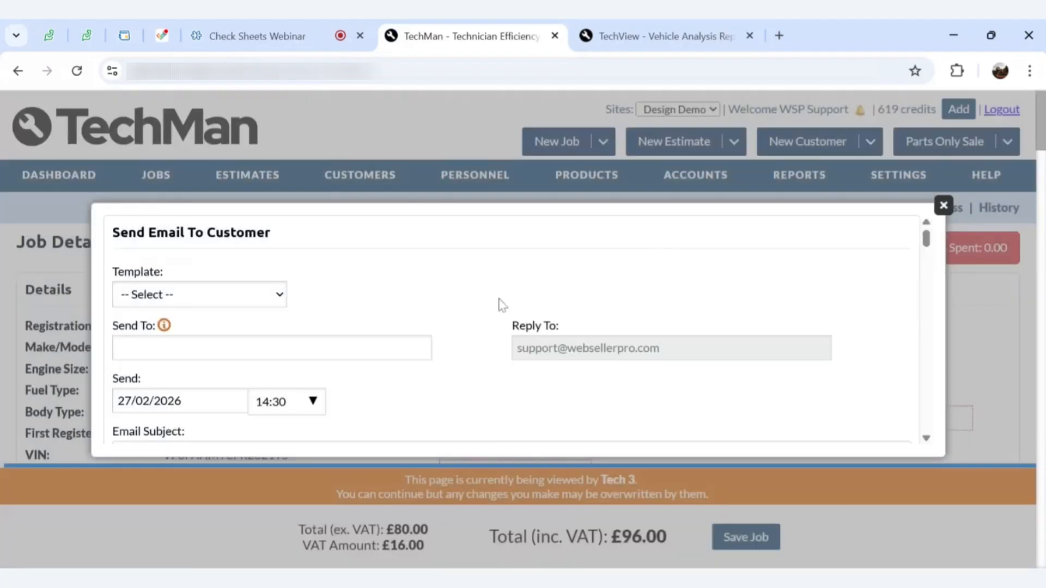
pyautogui.click(244, 300)
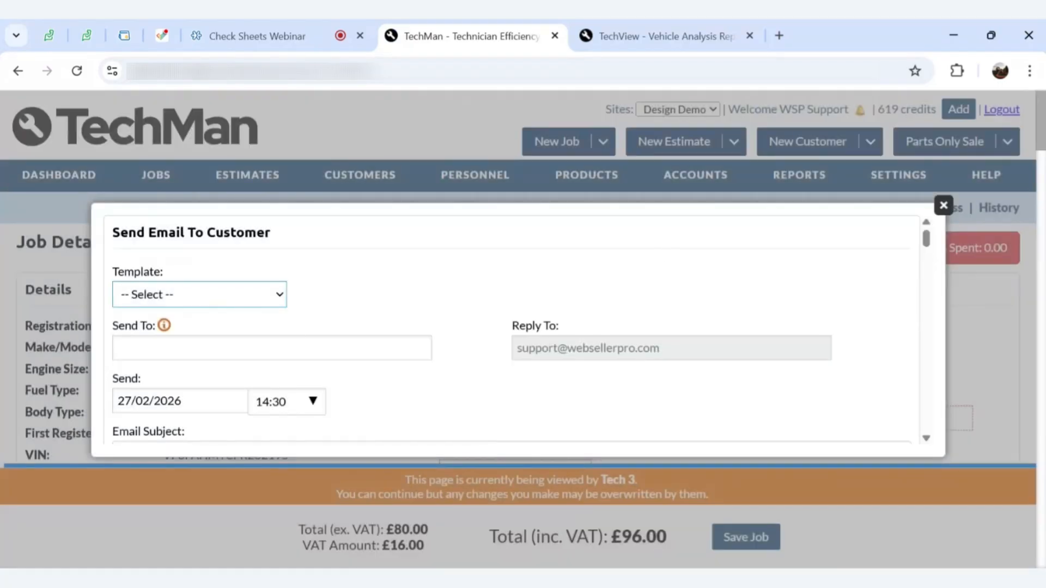
pyautogui.click(372, 308)
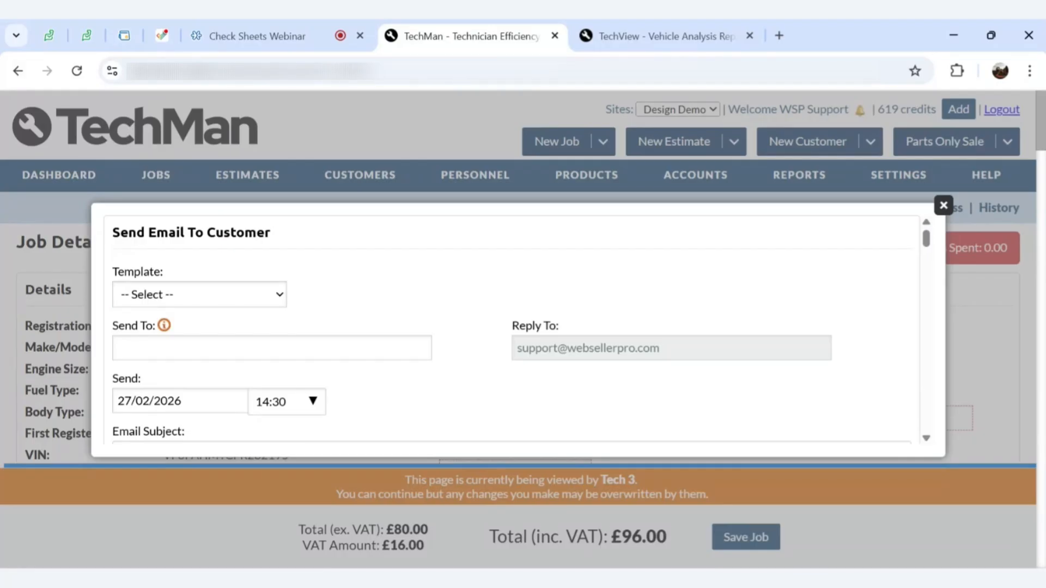
pyautogui.click(196, 296)
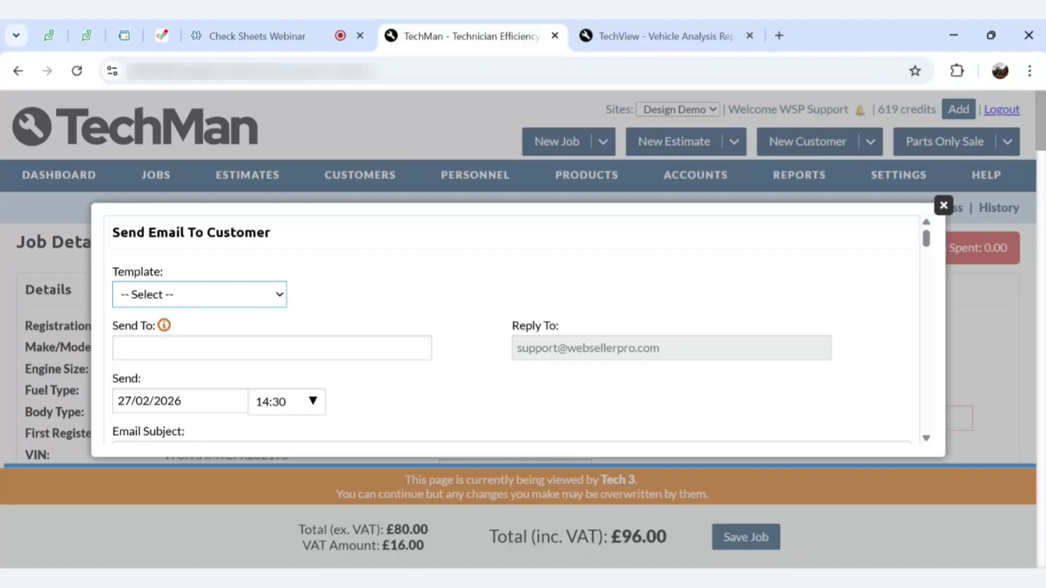
pyautogui.click(944, 207)
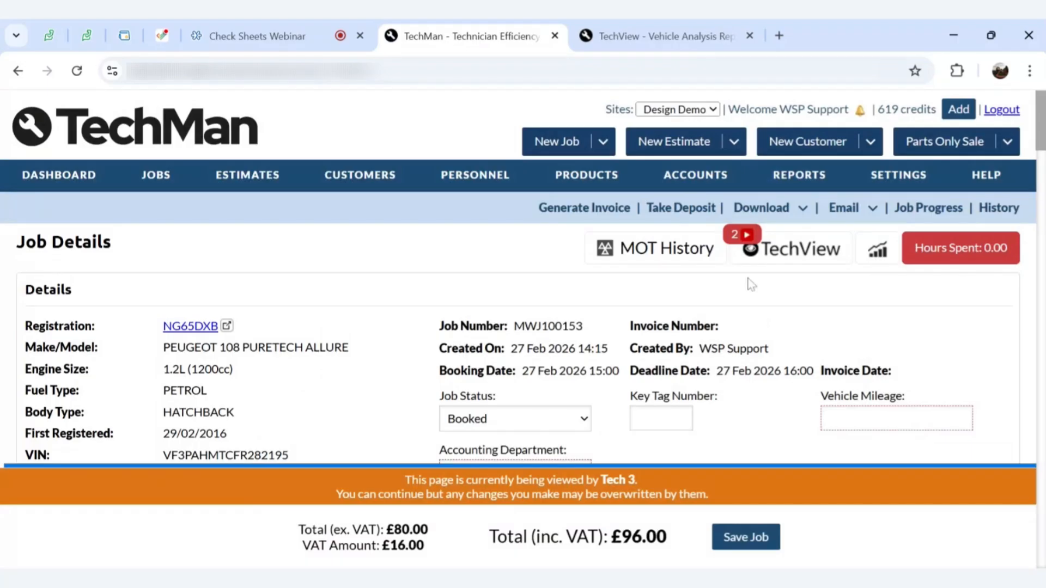
# Preview the Webinar Test Check Sheet PDF from Download > Check Sheets and scroll through its Test results
pyautogui.moveTo(750, 215)
pyautogui.moveTo(746, 275)
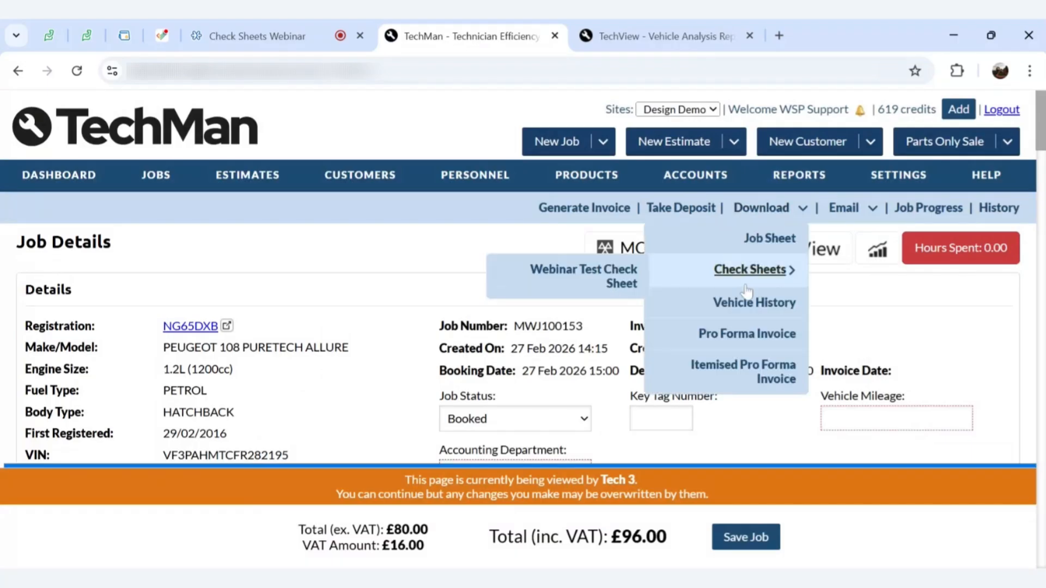
pyautogui.click(605, 284)
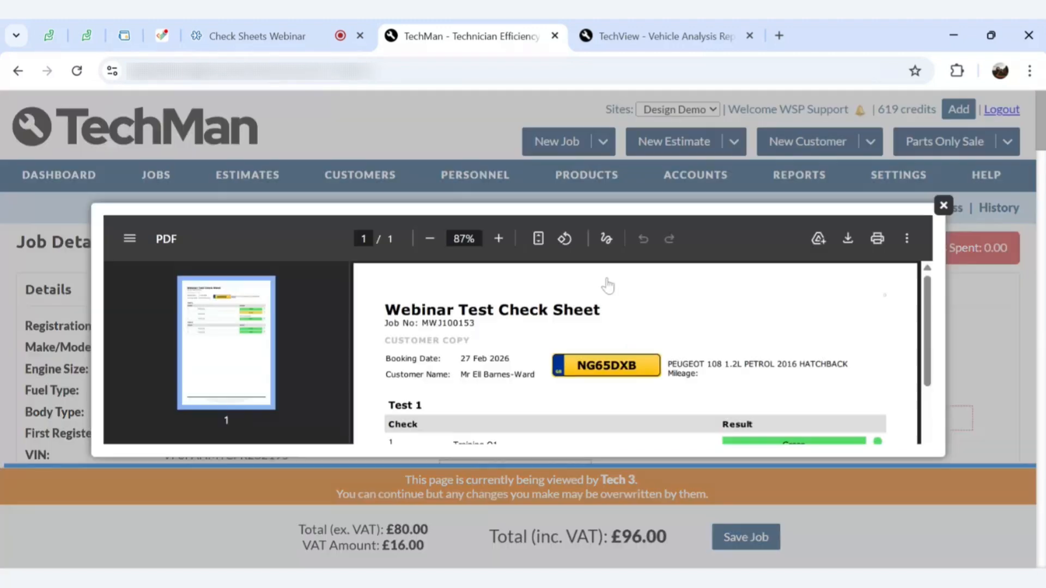
pyautogui.scroll(-5, 740, 316)
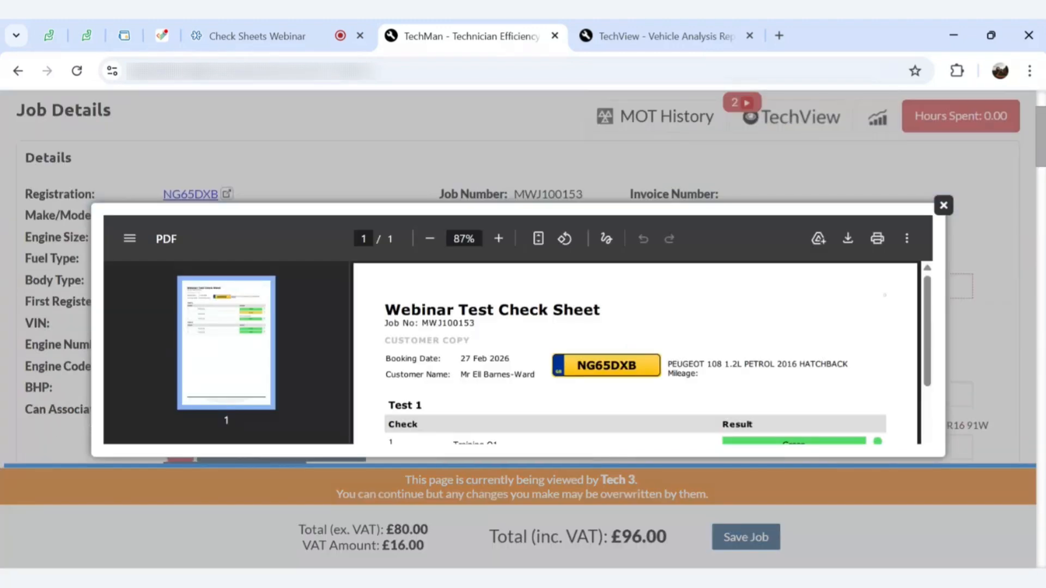
pyautogui.scroll(-1, 803, 396)
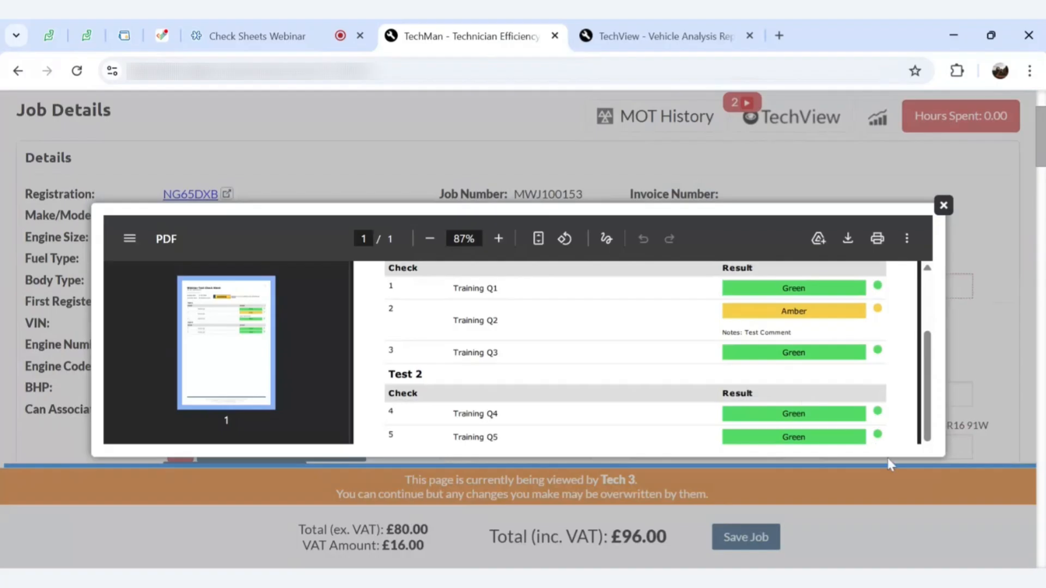
pyautogui.scroll(1, 860, 372)
pyautogui.scroll(-1, 859, 372)
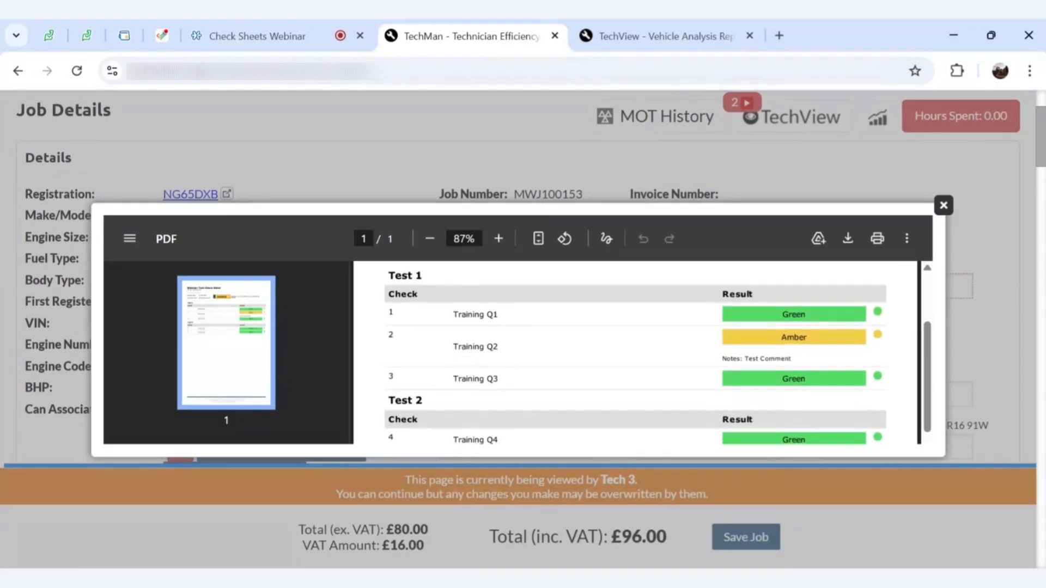
pyautogui.scroll(3, 636, 353)
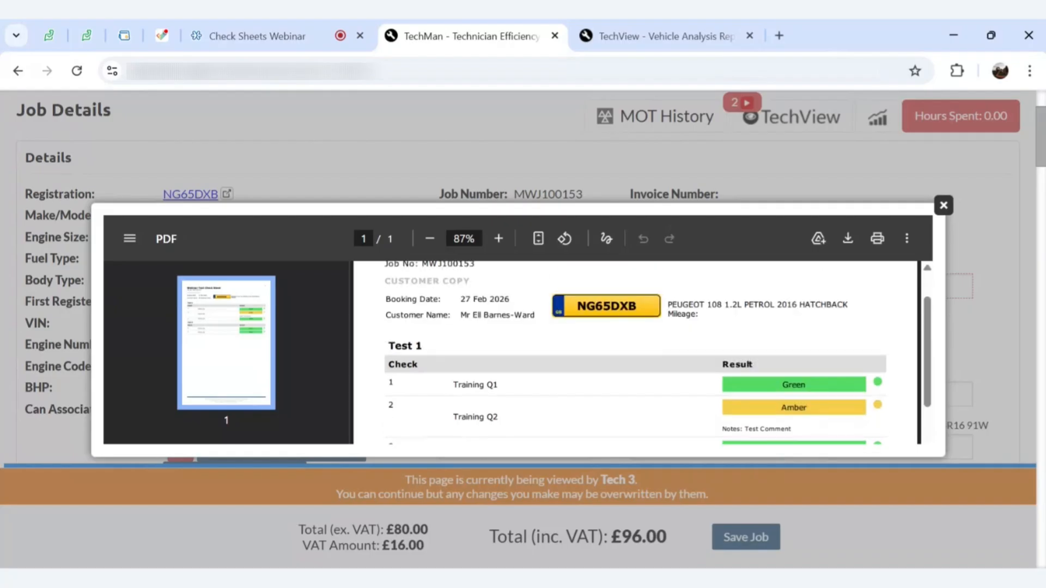
pyautogui.scroll(1, 636, 353)
pyautogui.scroll(-2, 636, 353)
pyautogui.scroll(1, 636, 353)
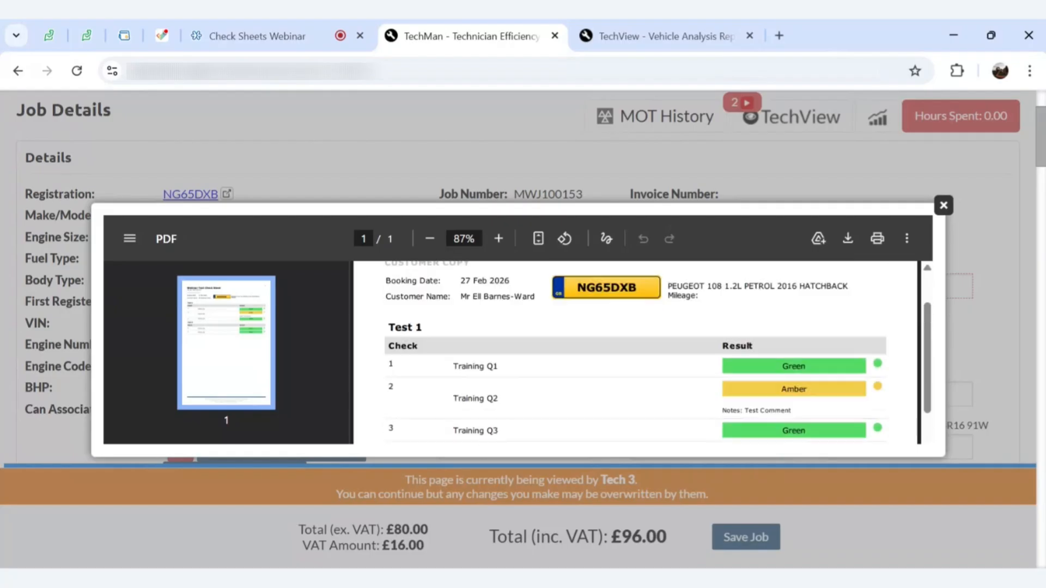
pyautogui.scroll(1, 636, 353)
pyautogui.scroll(-3, 636, 353)
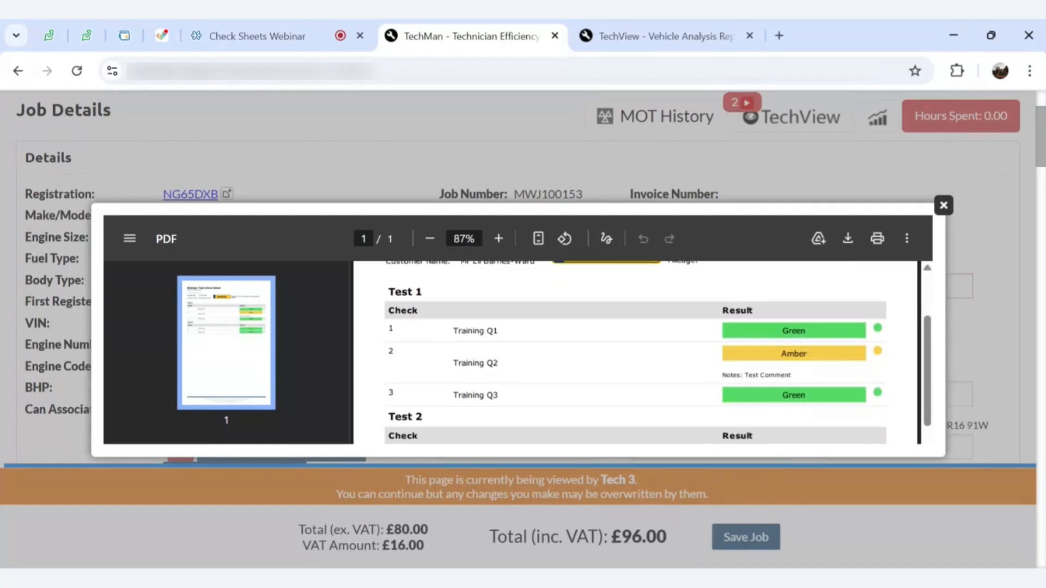
pyautogui.scroll(1, 636, 354)
pyautogui.scroll(3, 636, 353)
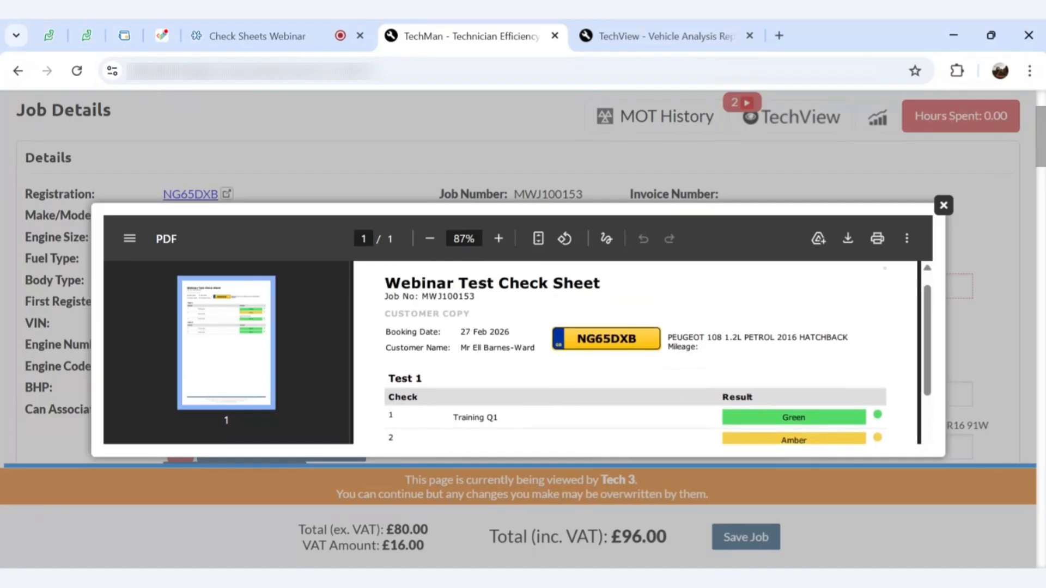
pyautogui.scroll(-2, 636, 353)
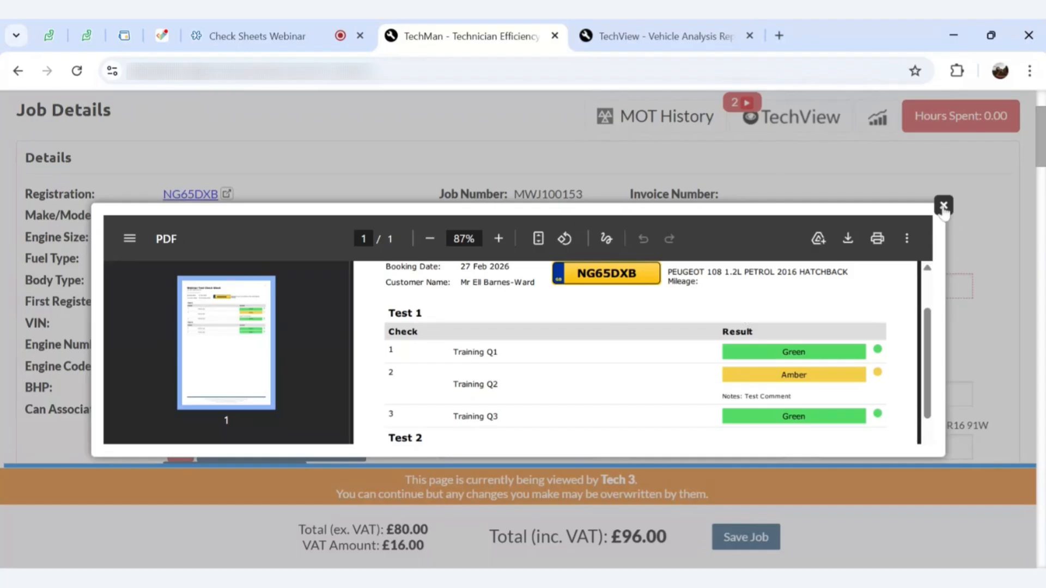
pyautogui.click(692, 41)
pyautogui.scroll(-15, 686, 270)
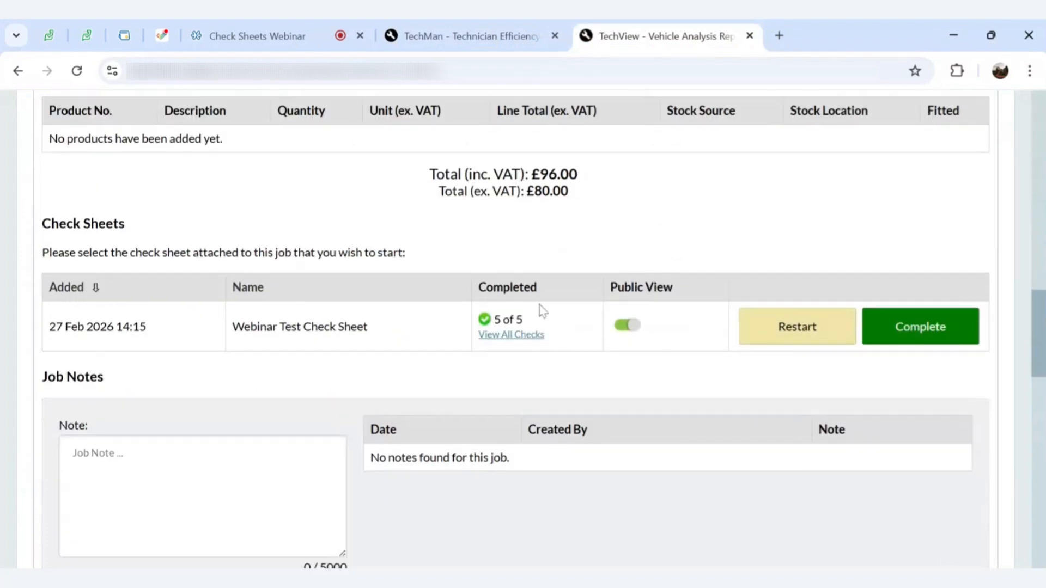
pyautogui.click(511, 335)
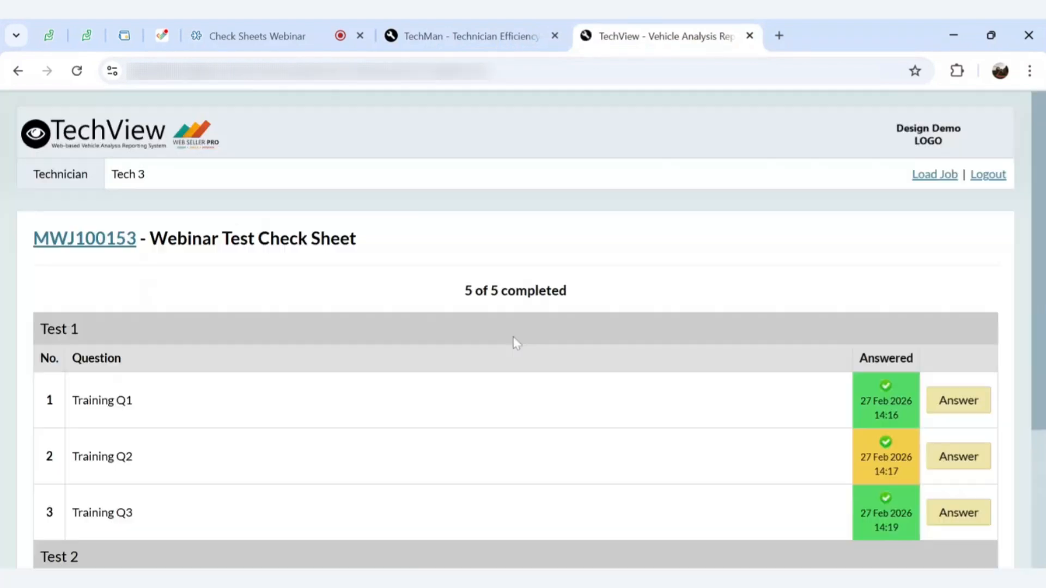
pyautogui.scroll(-3, 799, 381)
pyautogui.click(953, 334)
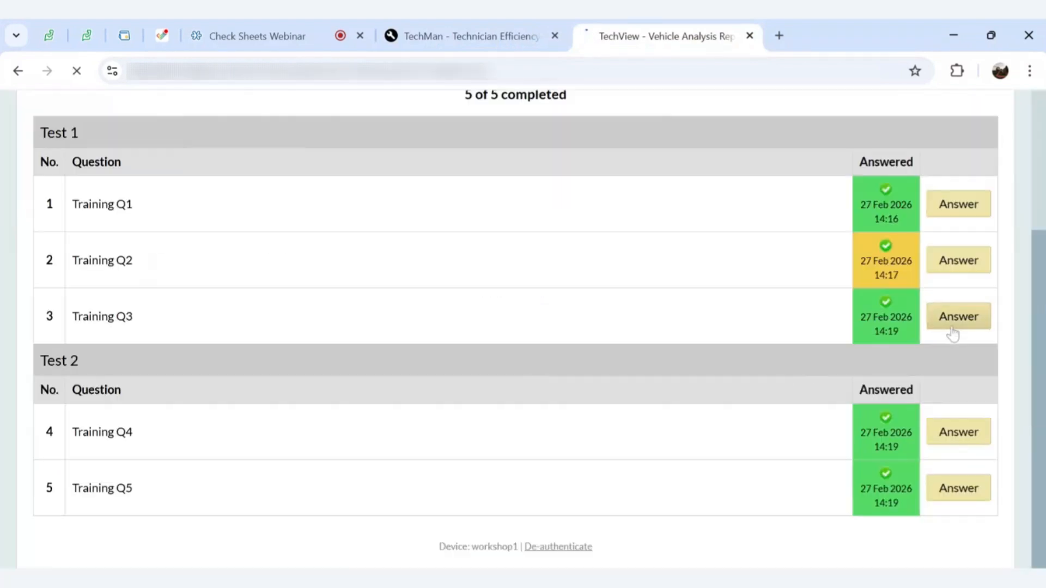
pyautogui.scroll(-5, 846, 304)
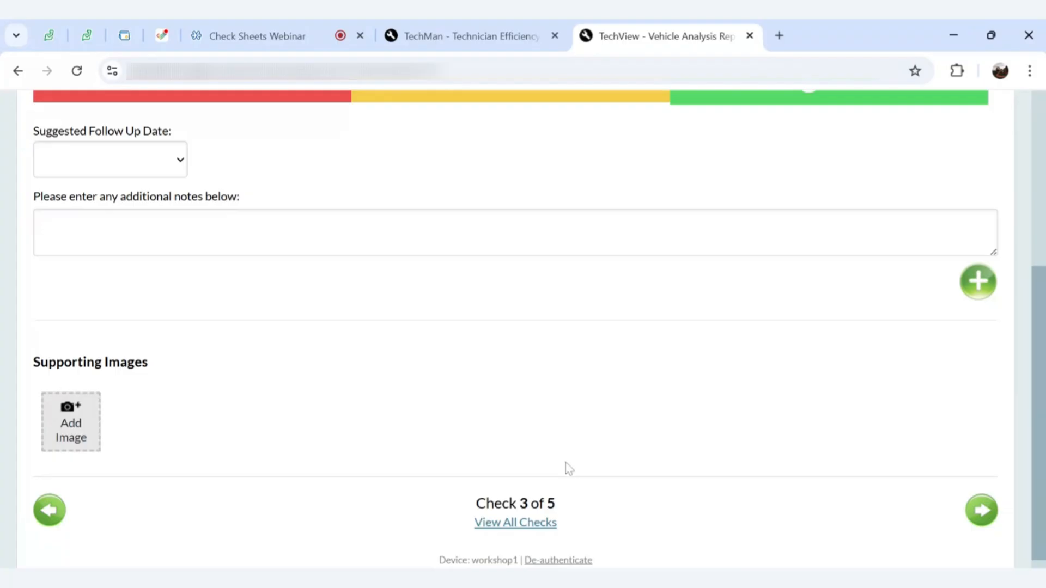
pyautogui.scroll(5, 565, 467)
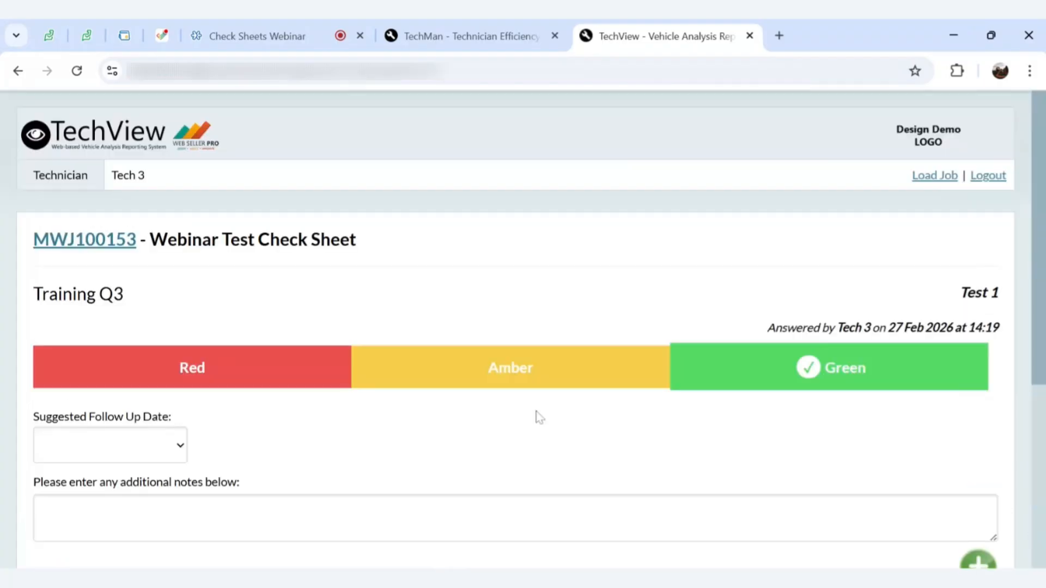
pyautogui.click(535, 32)
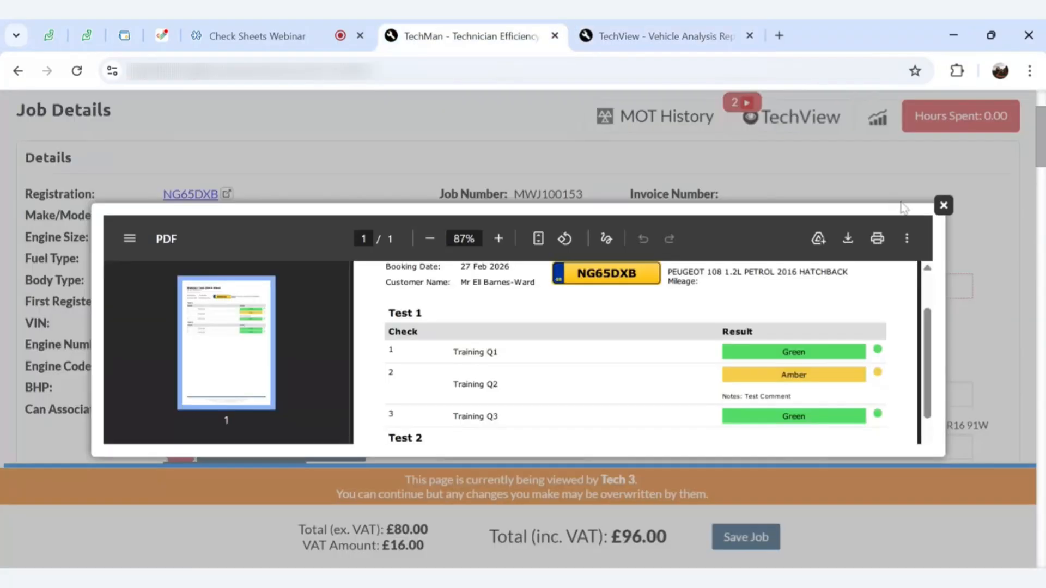
# Close the PDF preview and go to Jobs > TechView Check Sheets to manage check sheets
pyautogui.click(943, 205)
pyautogui.scroll(3, 446, 246)
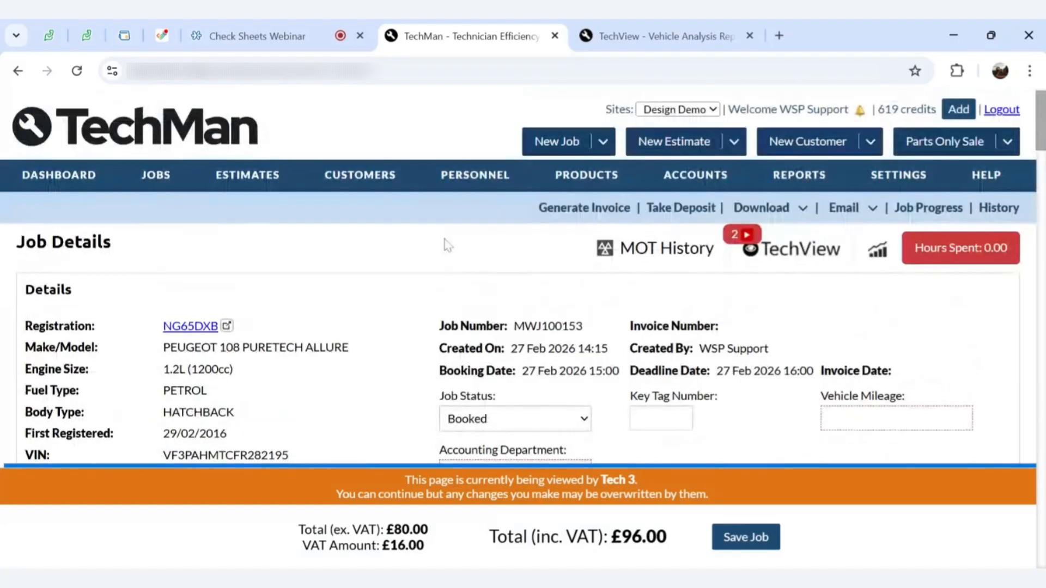
pyautogui.moveTo(158, 192)
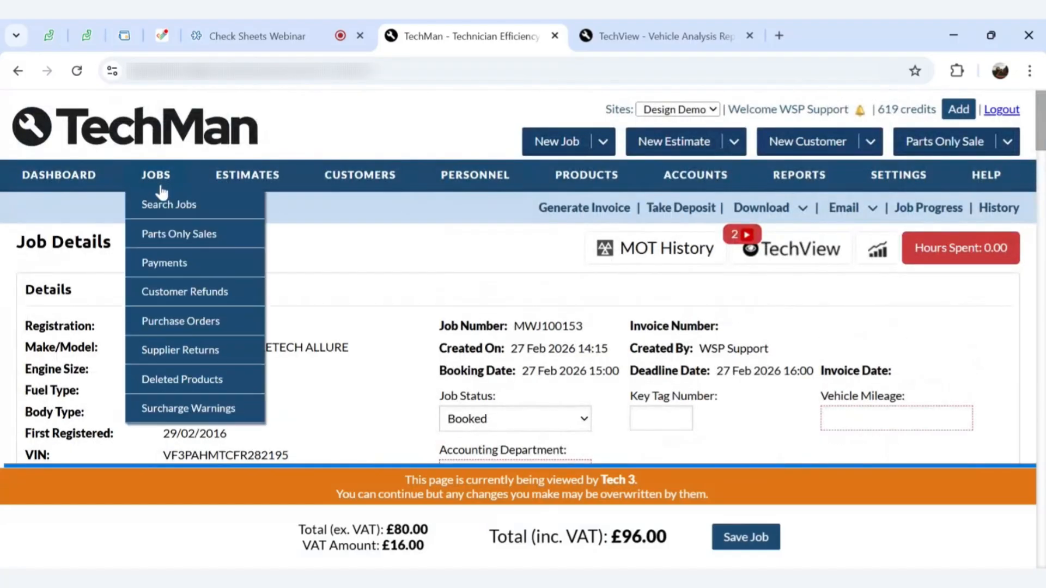
pyautogui.scroll(-3, 186, 348)
pyautogui.click(184, 338)
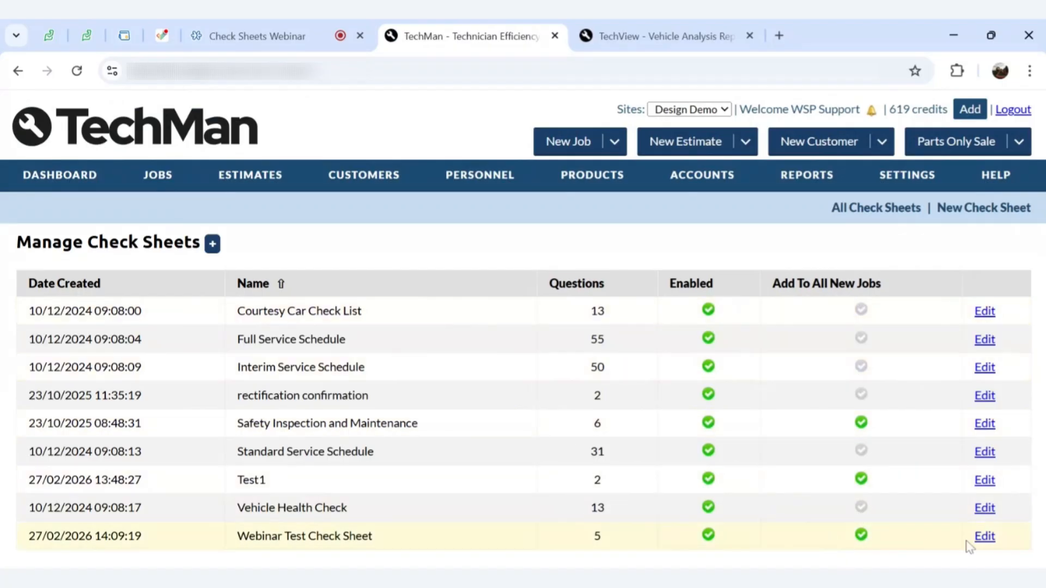
# Untick Add To All New Jobs on Webinar Test Check Sheet, save, and return to All Check Sheets
pyautogui.click(985, 538)
pyautogui.scroll(-3, 966, 535)
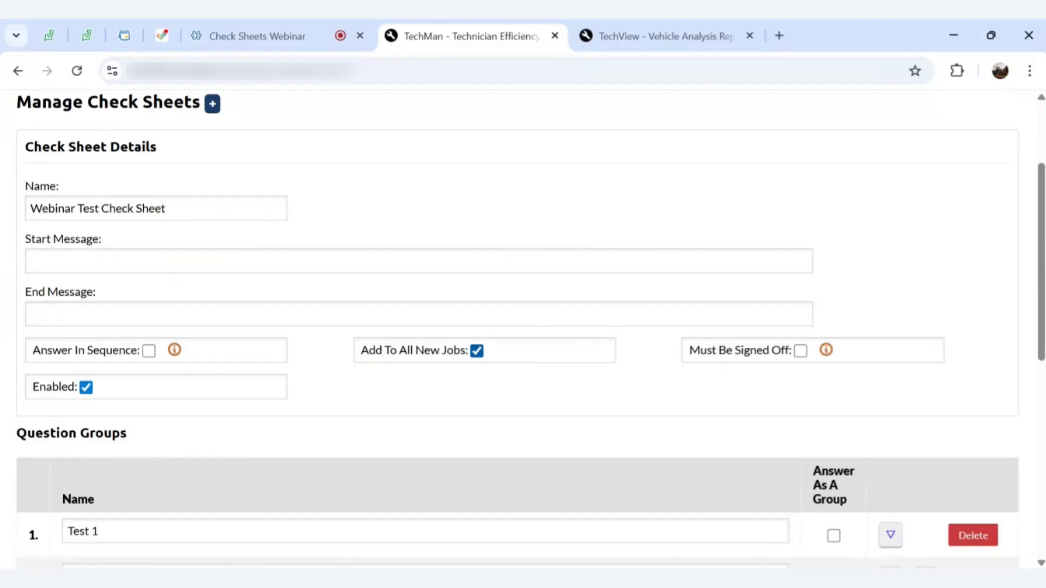
pyautogui.click(480, 354)
pyautogui.scroll(-3, 621, 387)
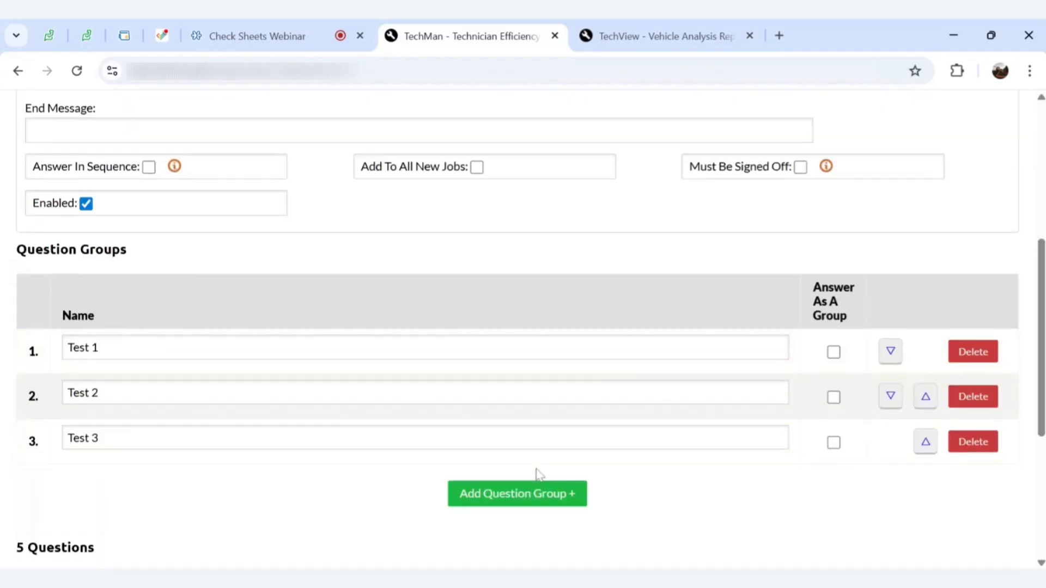
pyautogui.scroll(-4, 538, 478)
pyautogui.click(528, 530)
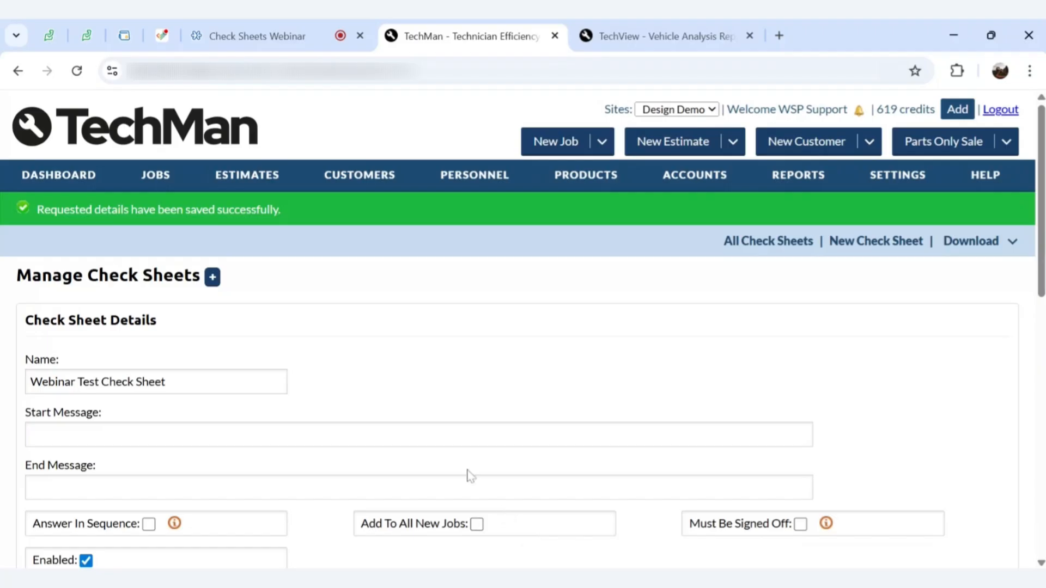
pyautogui.click(774, 242)
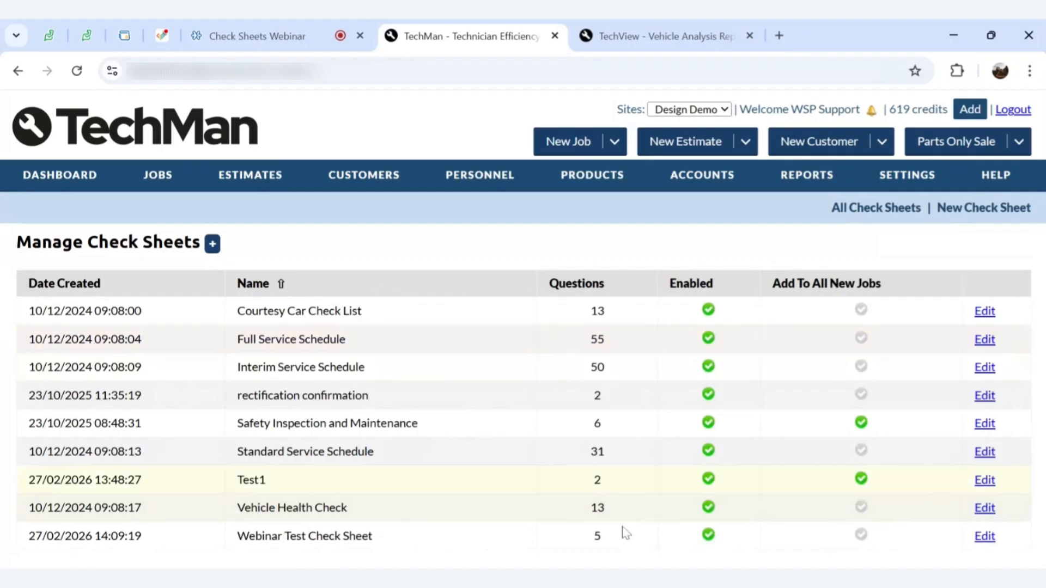
pyautogui.click(985, 508)
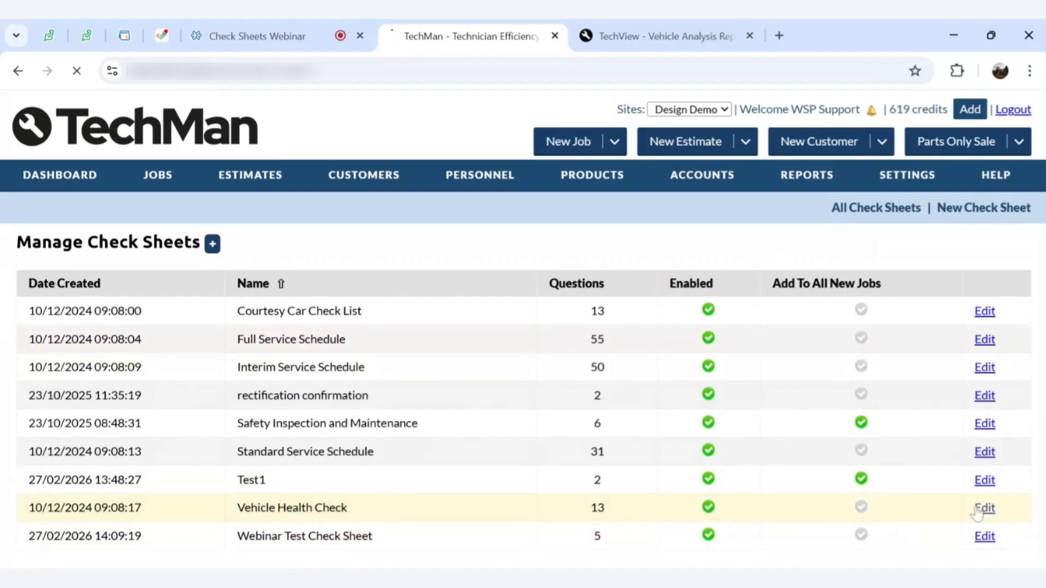
pyautogui.scroll(-4, 759, 357)
pyautogui.scroll(-5, 759, 357)
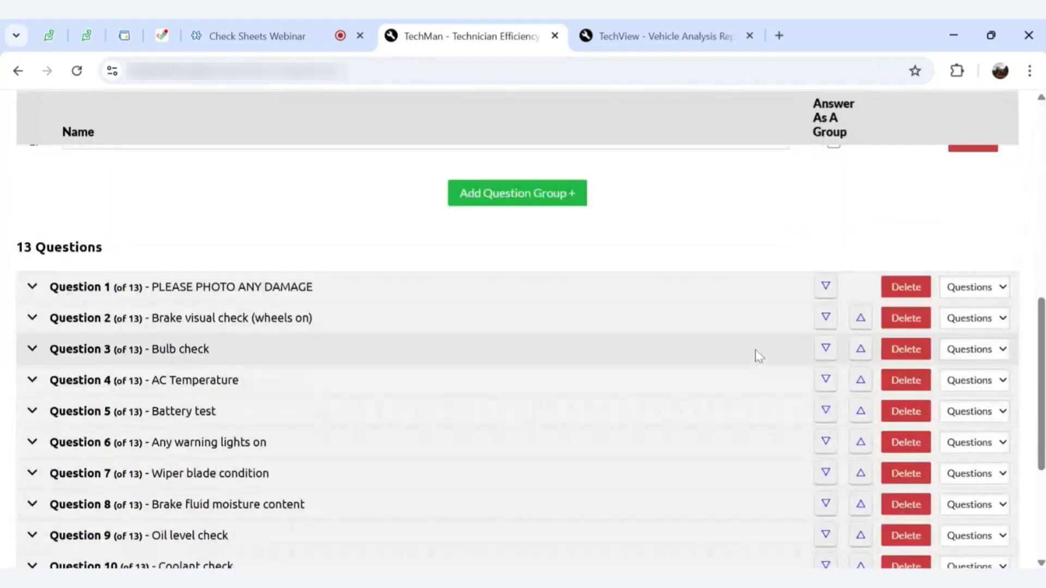
pyautogui.scroll(1, 754, 356)
pyautogui.scroll(3, 523, 330)
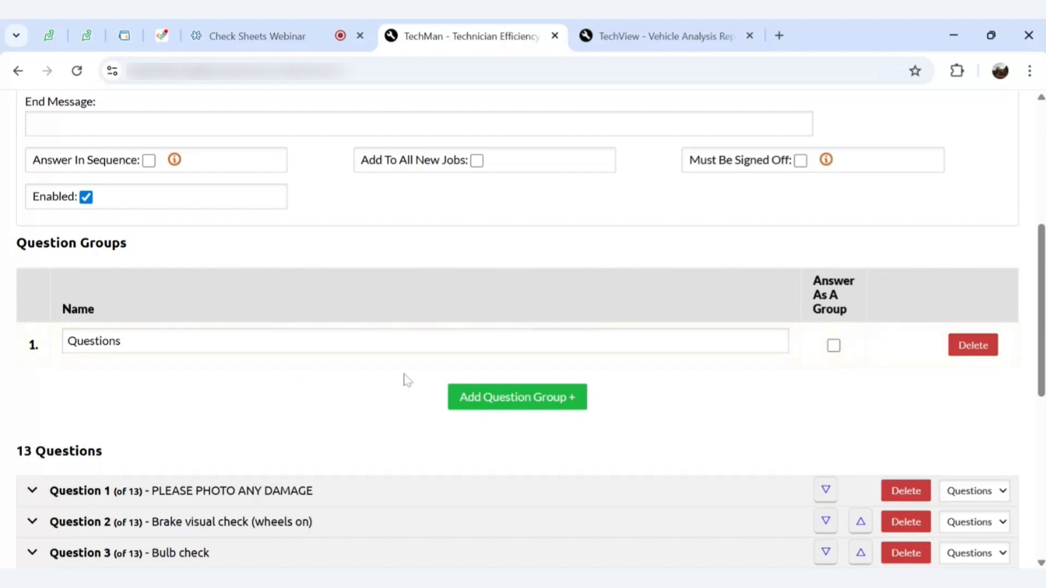
pyautogui.scroll(-4, 426, 367)
pyautogui.scroll(3, 424, 364)
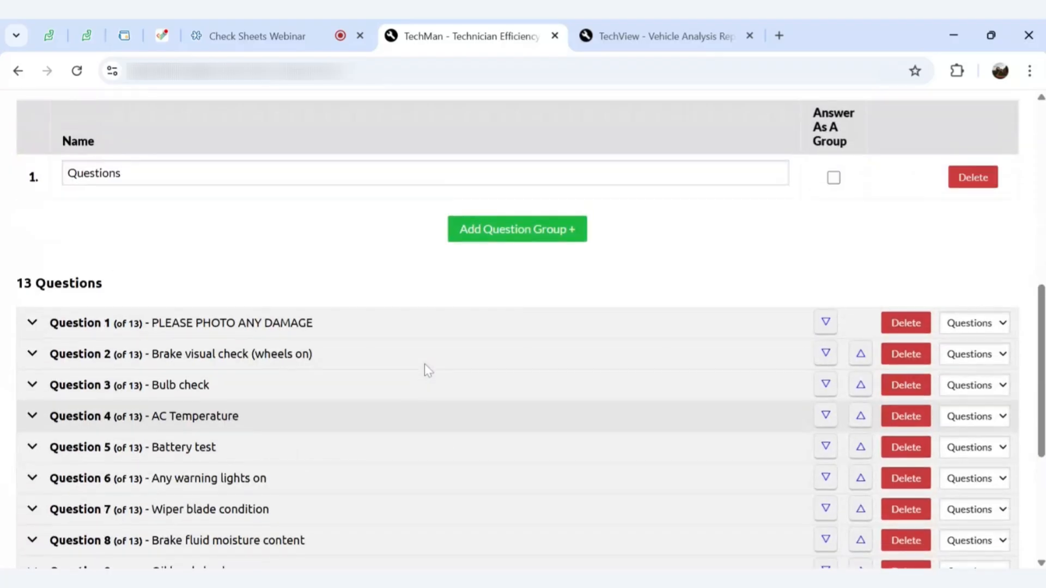
pyautogui.scroll(5, 517, 327)
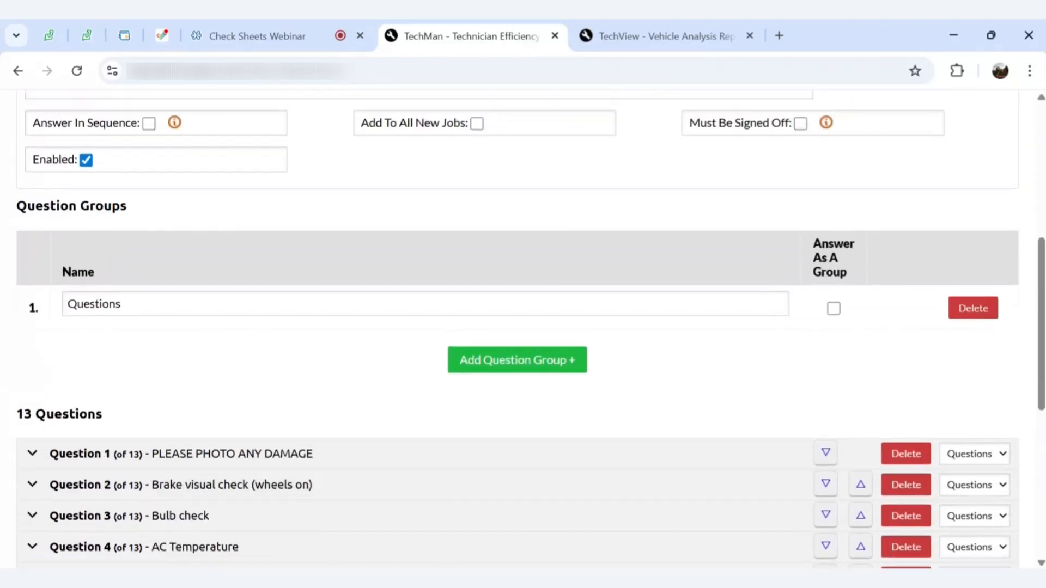
pyautogui.scroll(-10, 518, 327)
pyautogui.scroll(2, 517, 327)
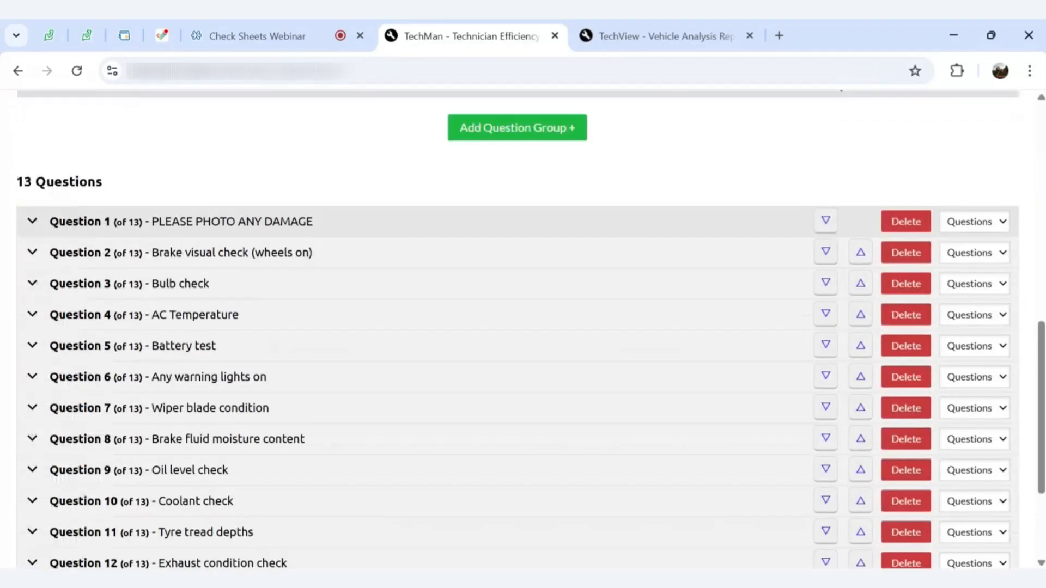
pyautogui.scroll(-1, 517, 351)
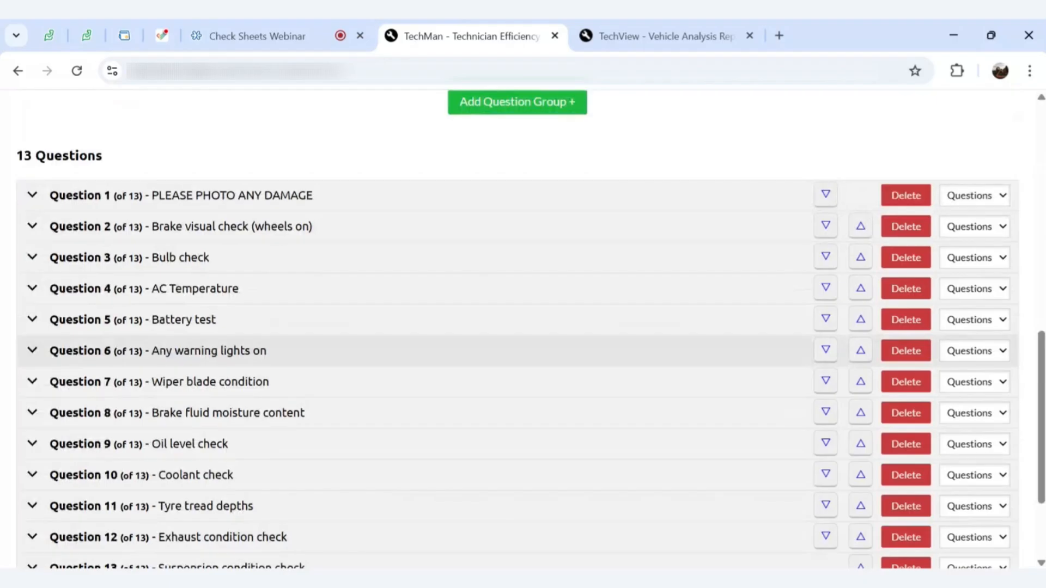
pyautogui.scroll(11, 605, 283)
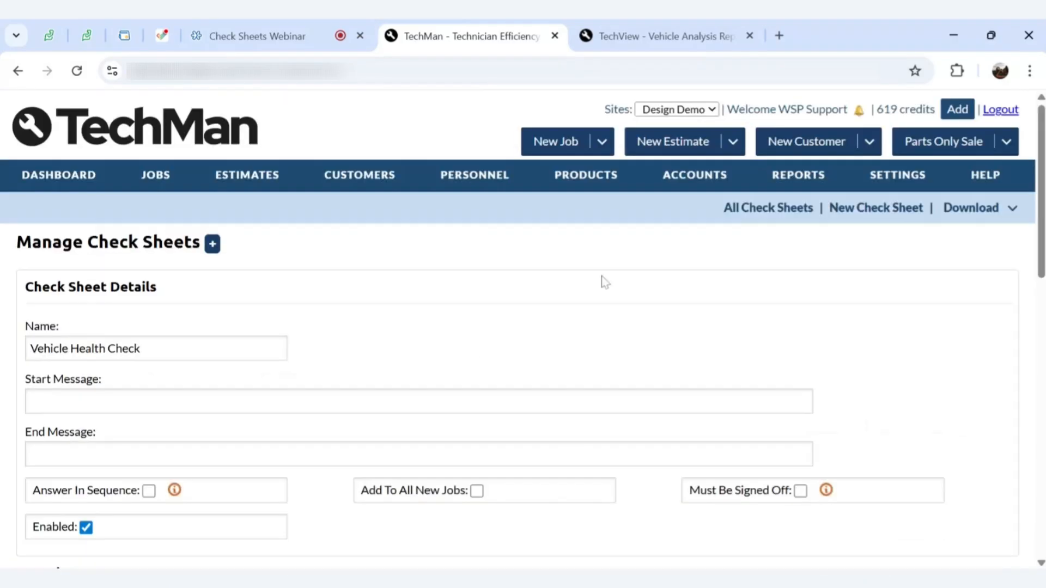
pyautogui.click(778, 208)
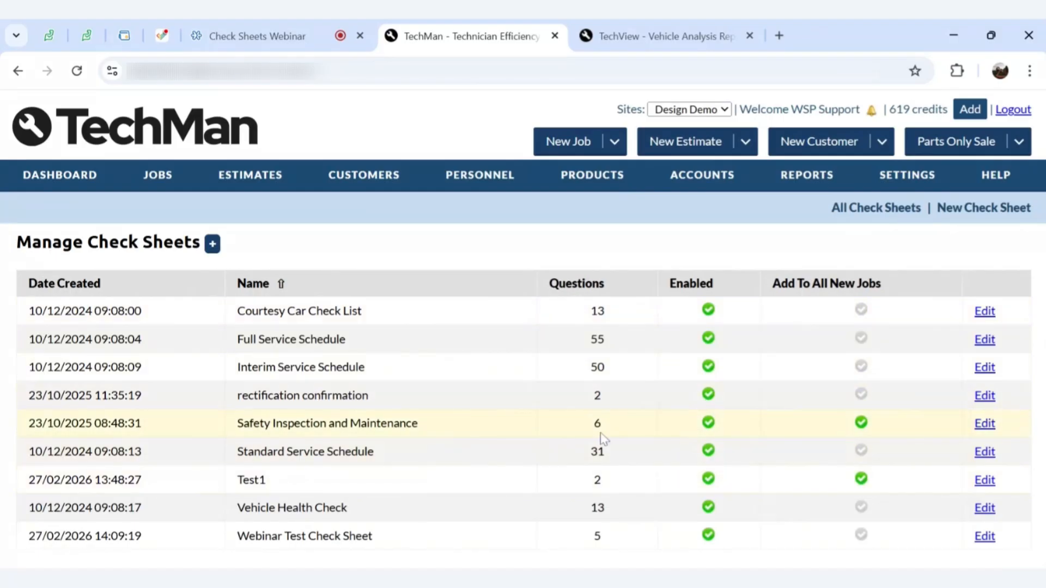
# Delete the Declaration and Part Rectification's questions from Safety Inspection and Maintenance and save it
pyautogui.click(981, 427)
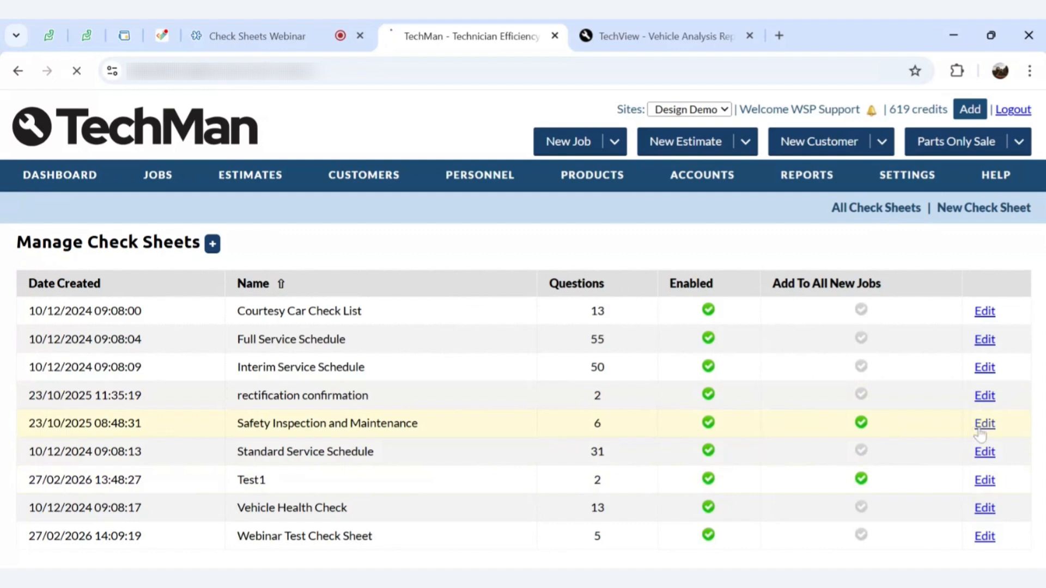
pyautogui.scroll(-9, 787, 378)
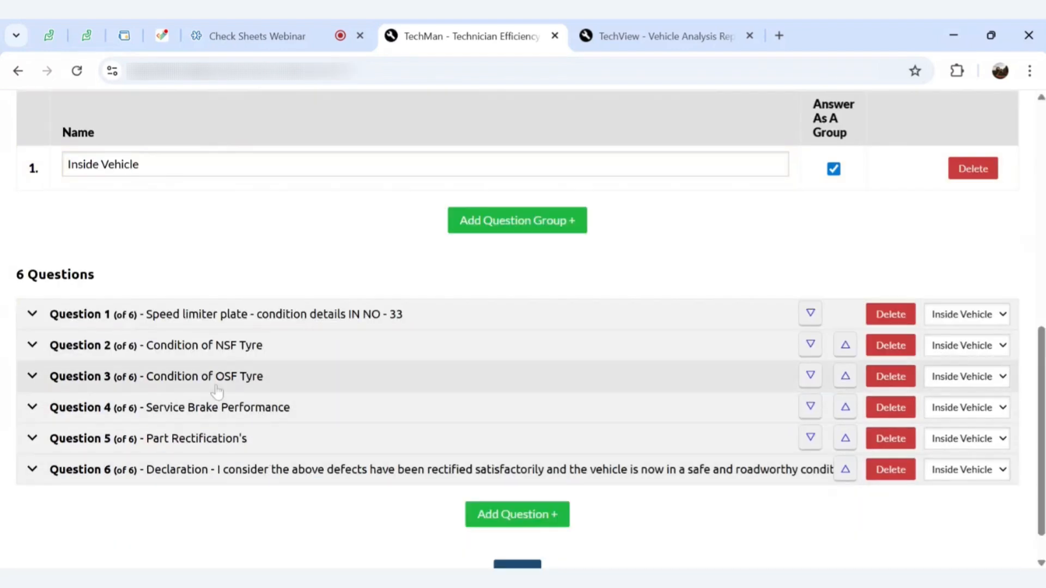
pyautogui.click(883, 472)
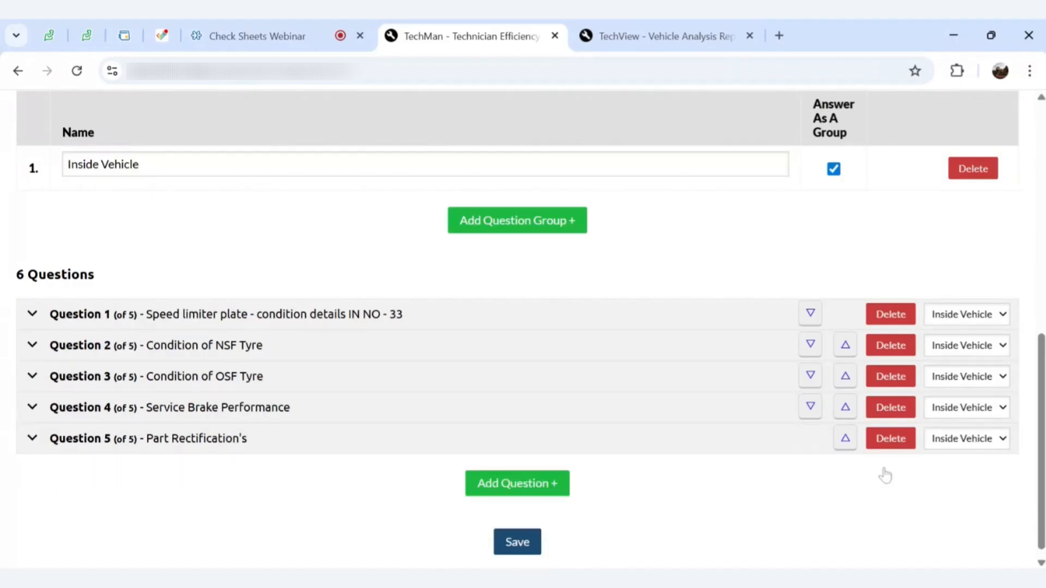
pyautogui.click(883, 436)
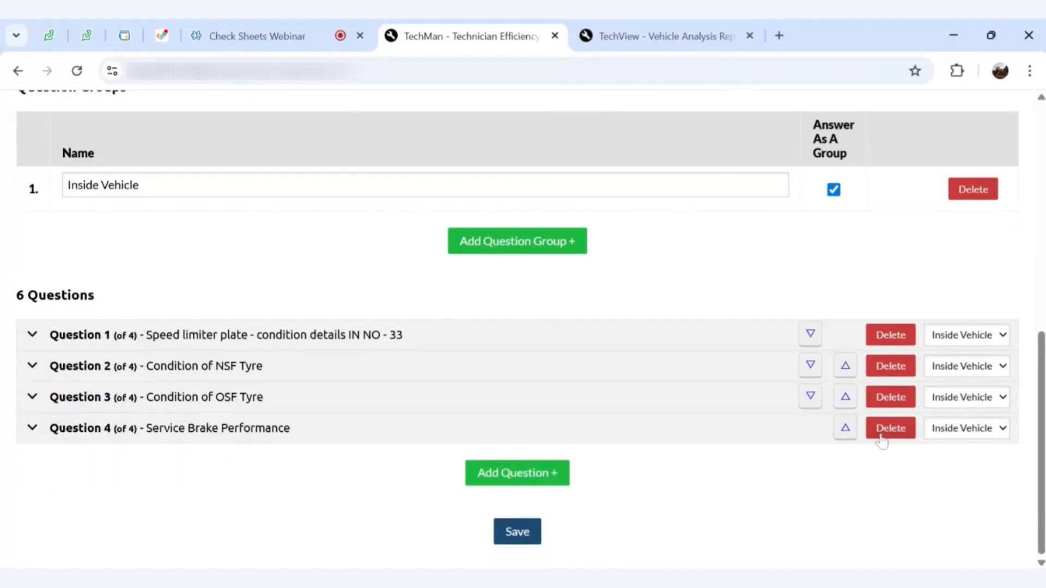
pyautogui.click(518, 532)
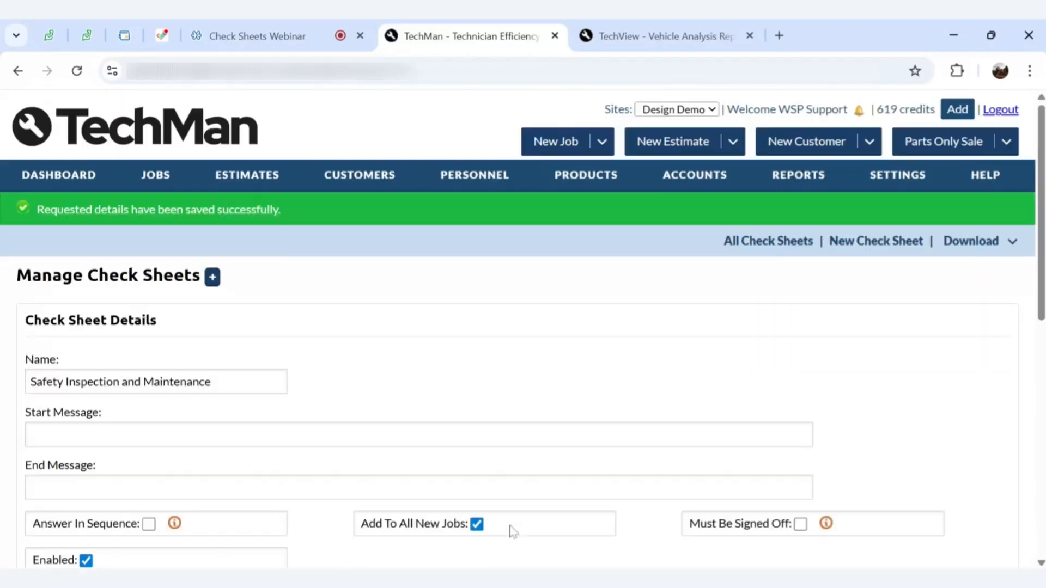
pyautogui.scroll(-5, 513, 532)
pyautogui.scroll(-5, 513, 533)
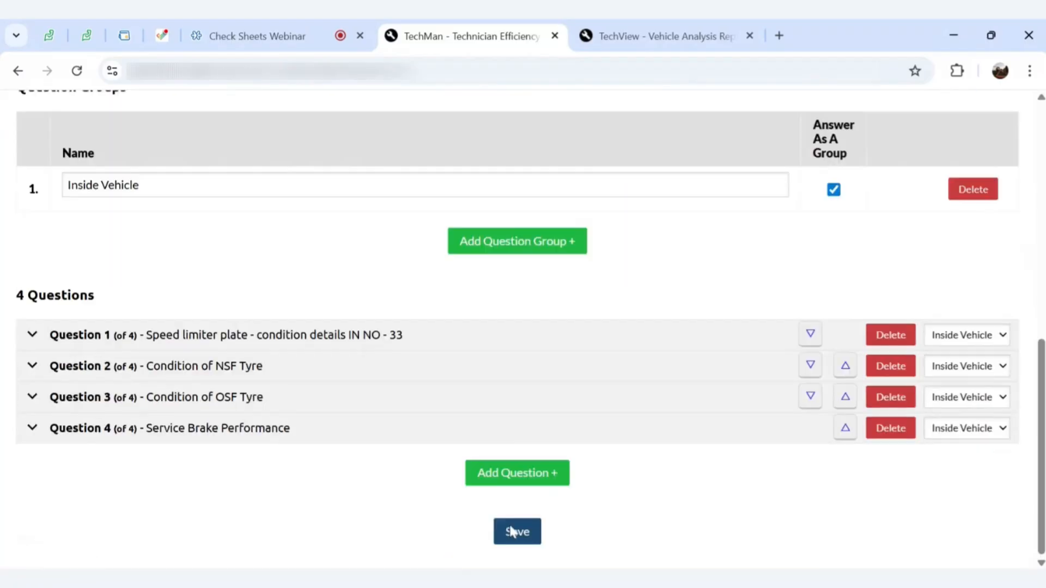
pyautogui.scroll(5, 512, 532)
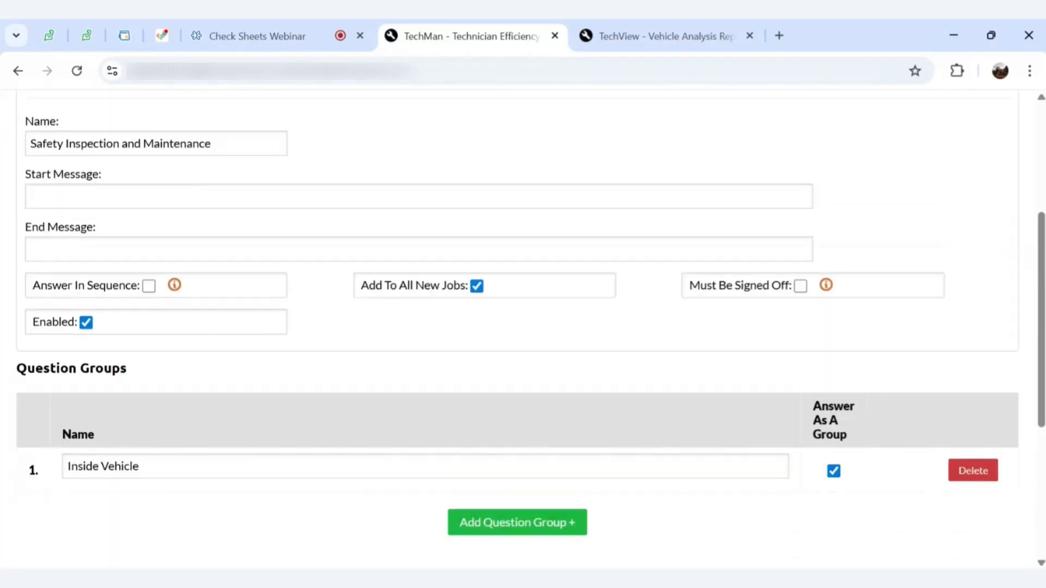
# Add a new question 5 with the text 'Customer Declaration'
pyautogui.scroll(-5, 220, 286)
pyautogui.click(502, 482)
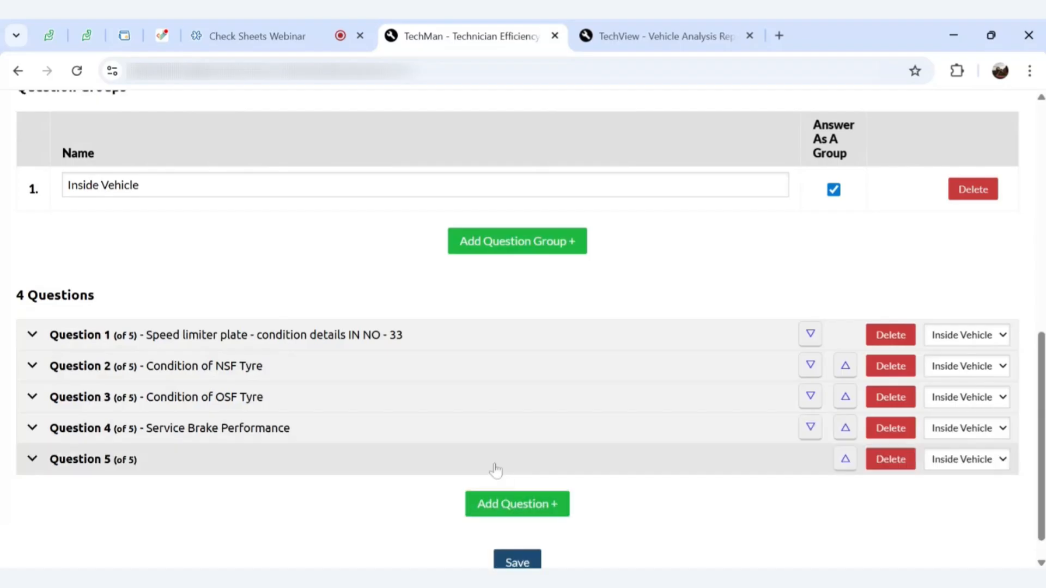
pyautogui.click(374, 465)
pyautogui.scroll(-1, 325, 479)
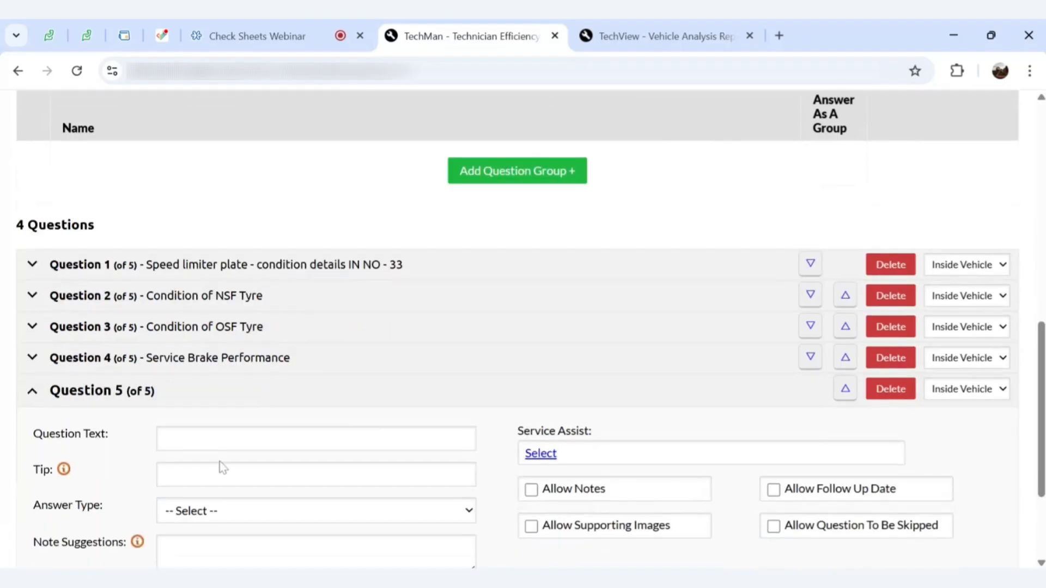
pyautogui.click(223, 439)
pyautogui.write('Customer')
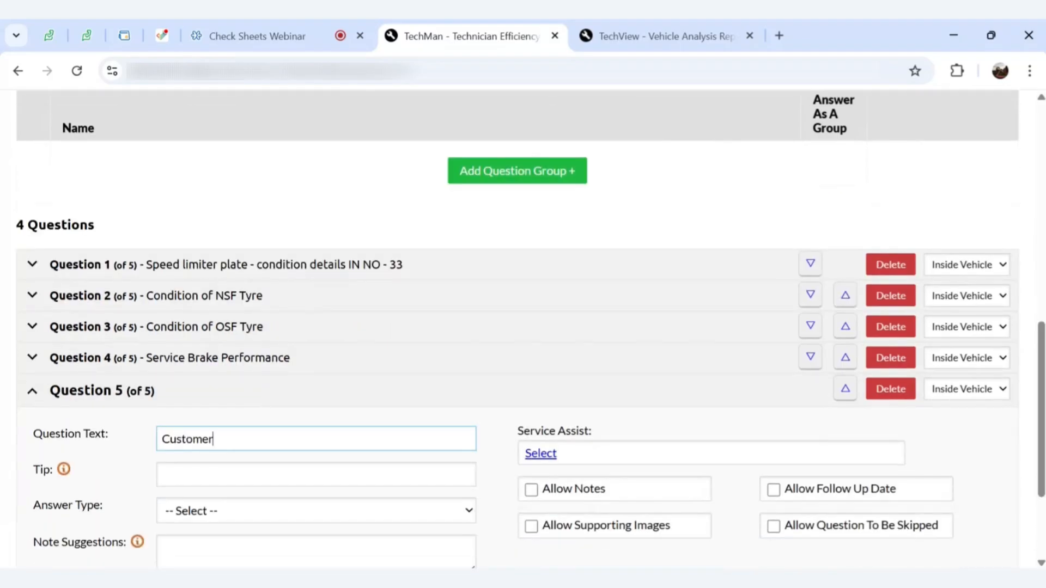
pyautogui.write(' Declaration')
# Set question 5's answer type to Free Text, save, and return to All Check Sheets
pyautogui.scroll(-2, 211, 411)
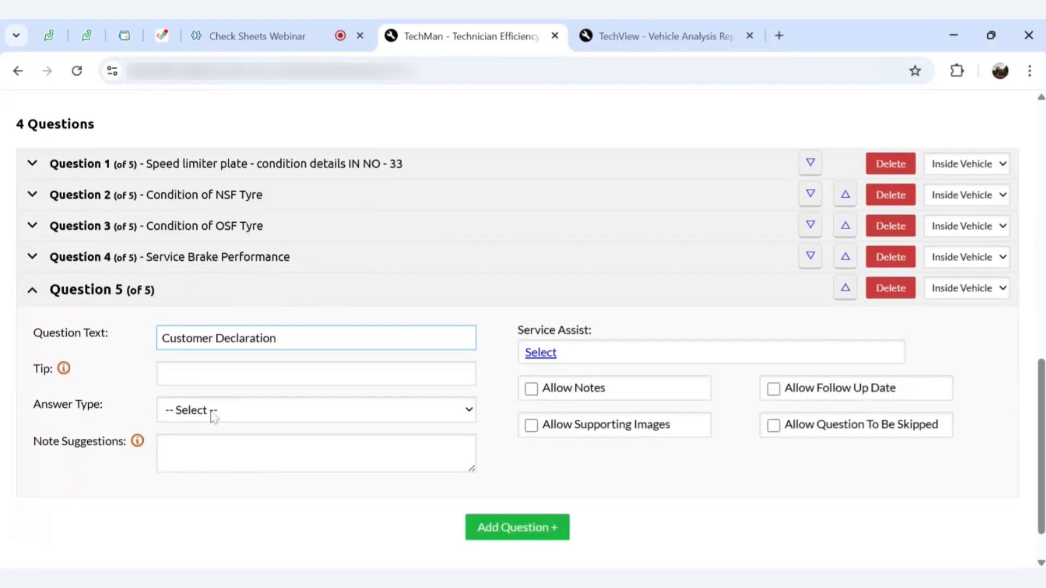
pyautogui.click(206, 410)
pyautogui.click(219, 364)
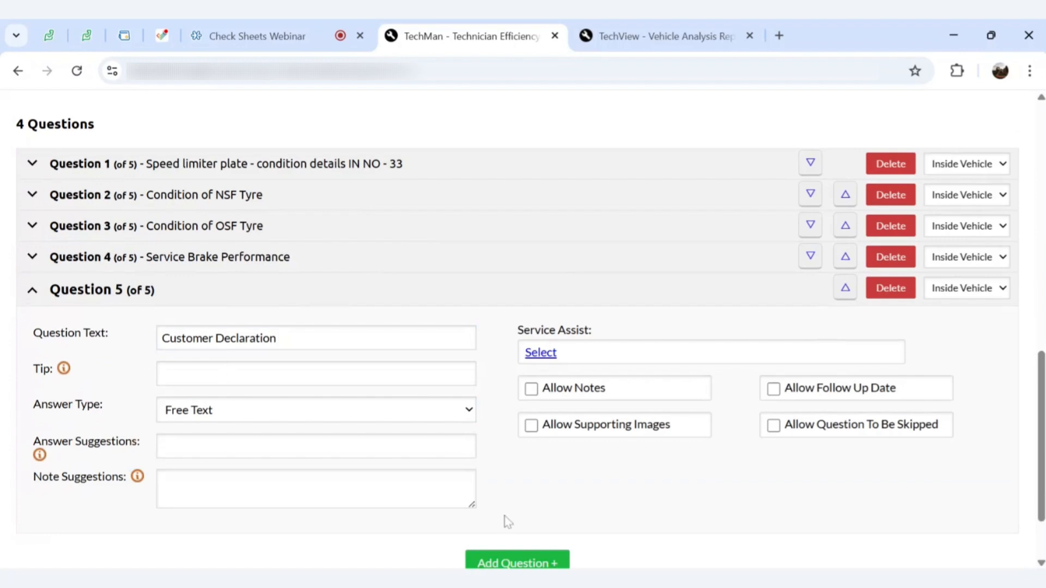
pyautogui.scroll(-2, 507, 561)
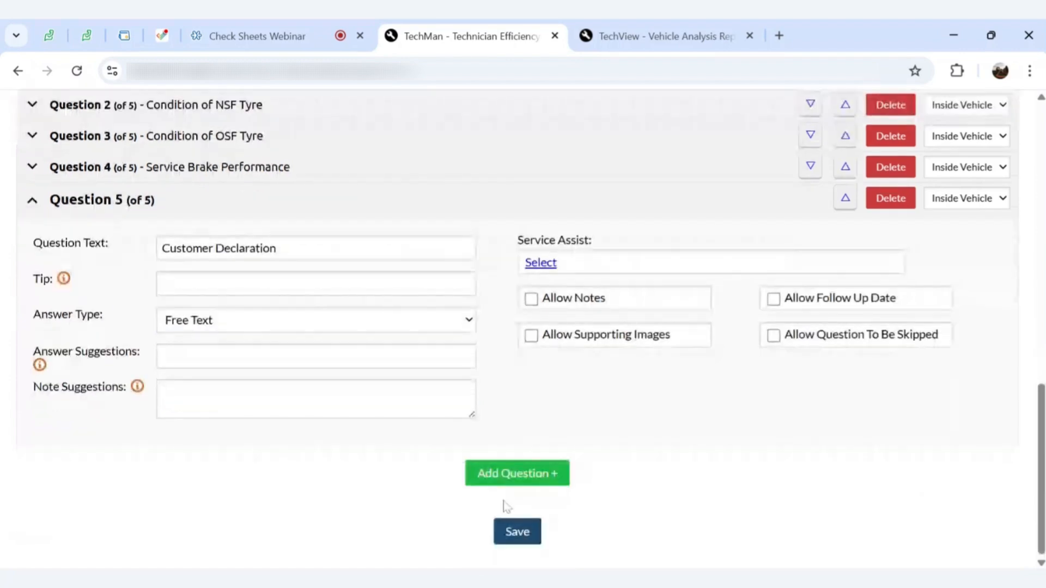
pyautogui.click(510, 532)
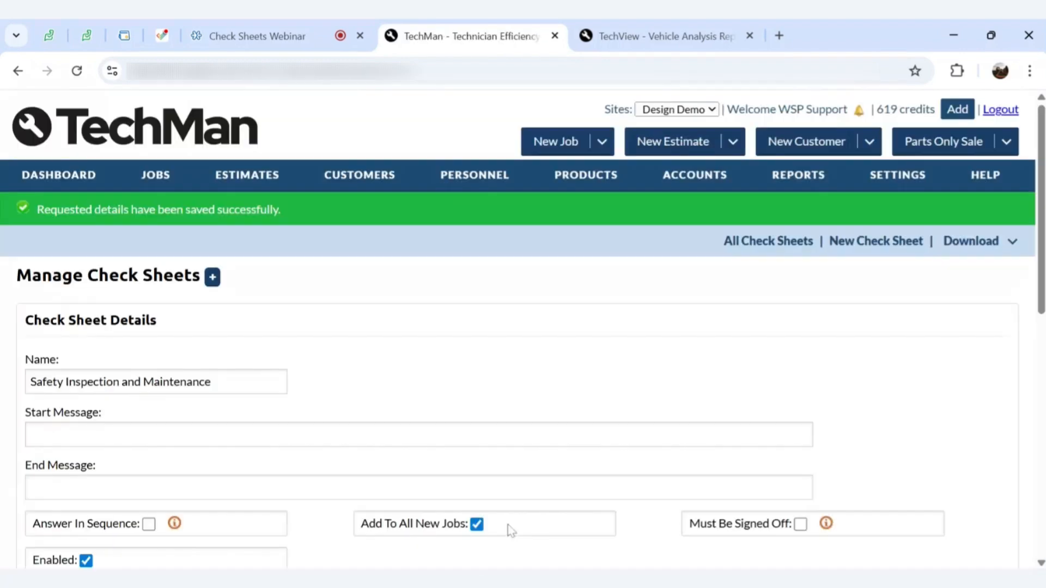
pyautogui.scroll(-7, 509, 529)
pyautogui.scroll(-3, 509, 530)
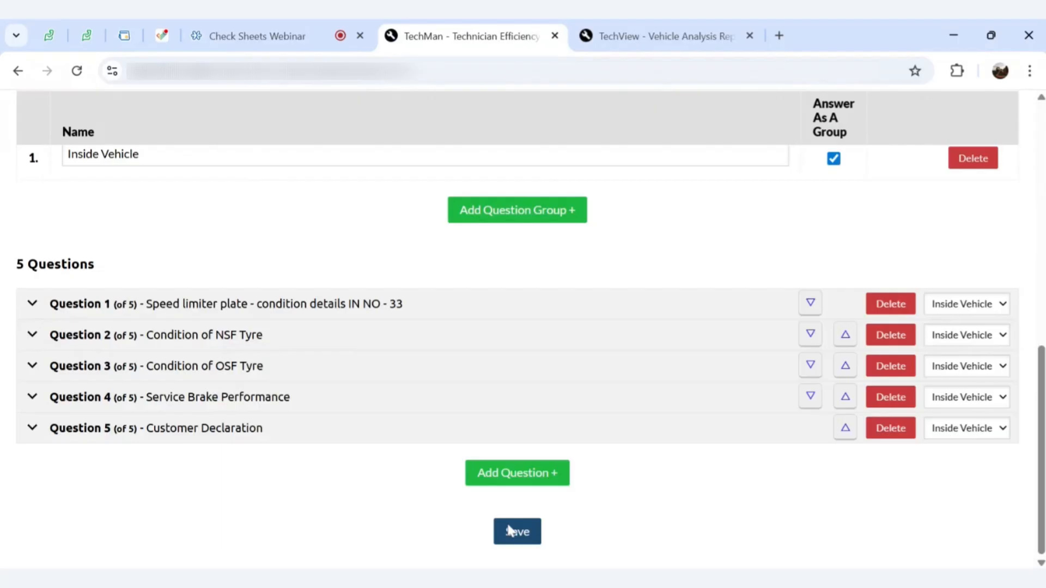
pyautogui.scroll(9, 484, 467)
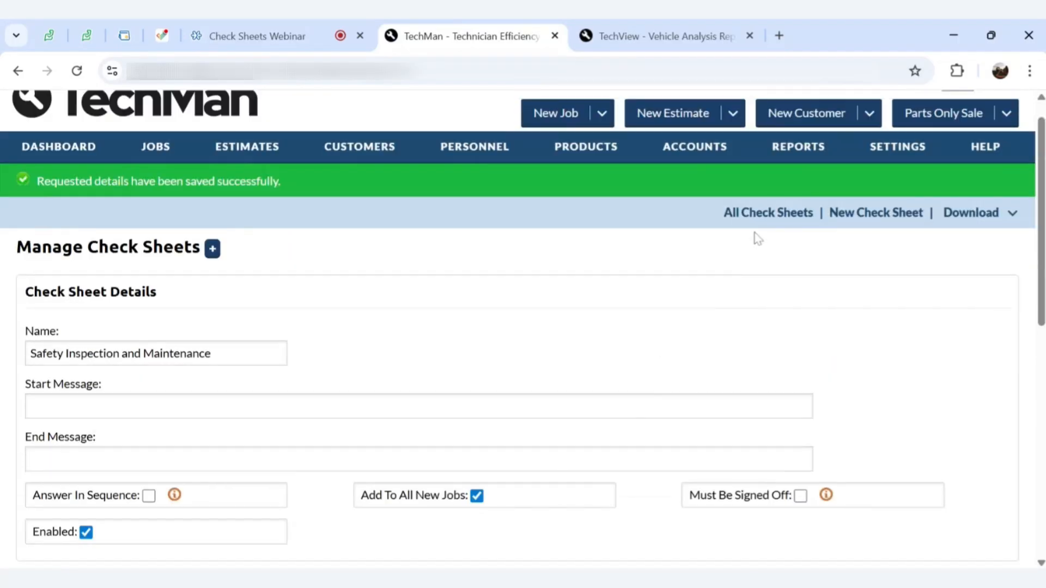
pyautogui.click(749, 215)
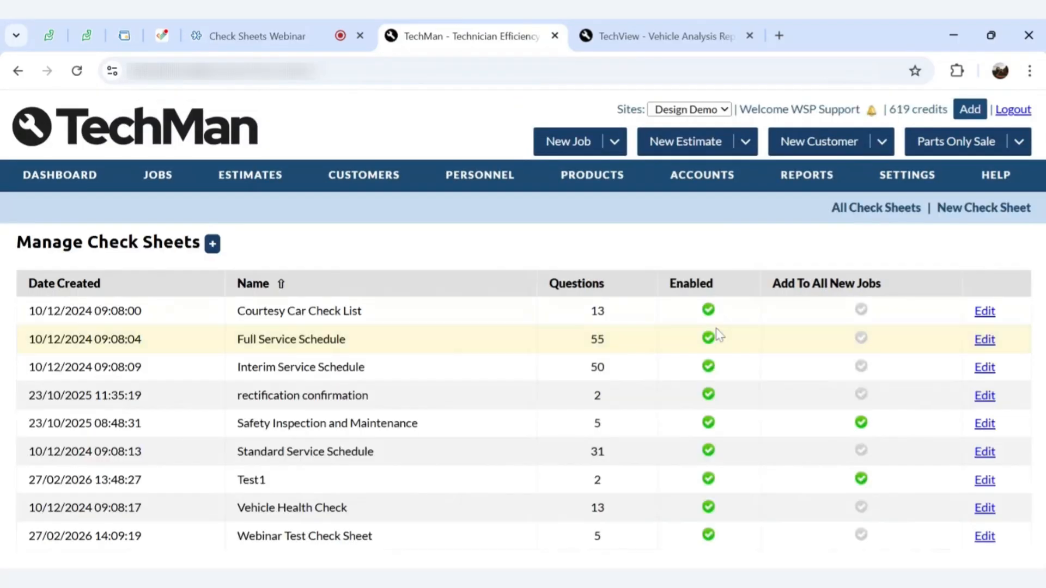